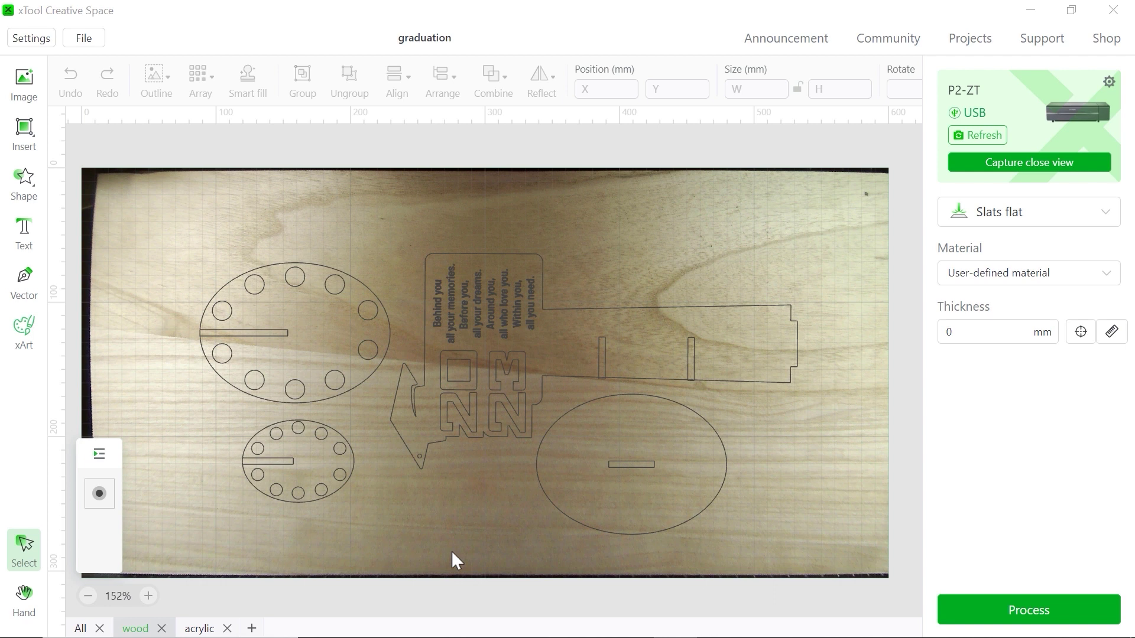
# Keep the Slats flat processing mode, refresh the laser, and auto-measure the wood board at 5.5 mm
pyautogui.click(1009, 230)
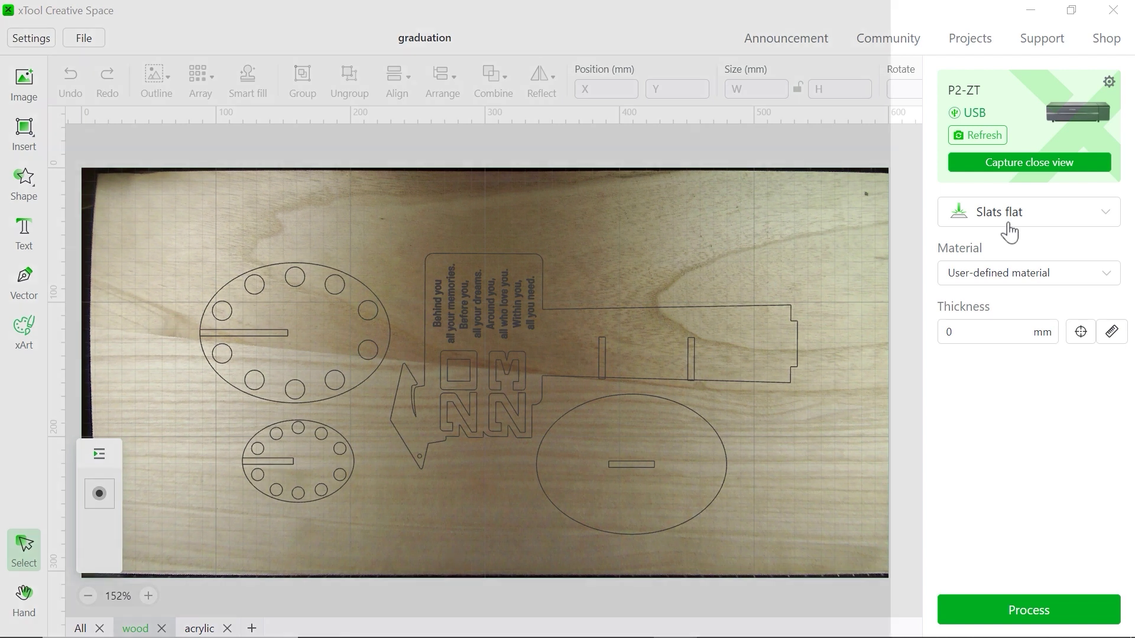
pyautogui.click(1010, 222)
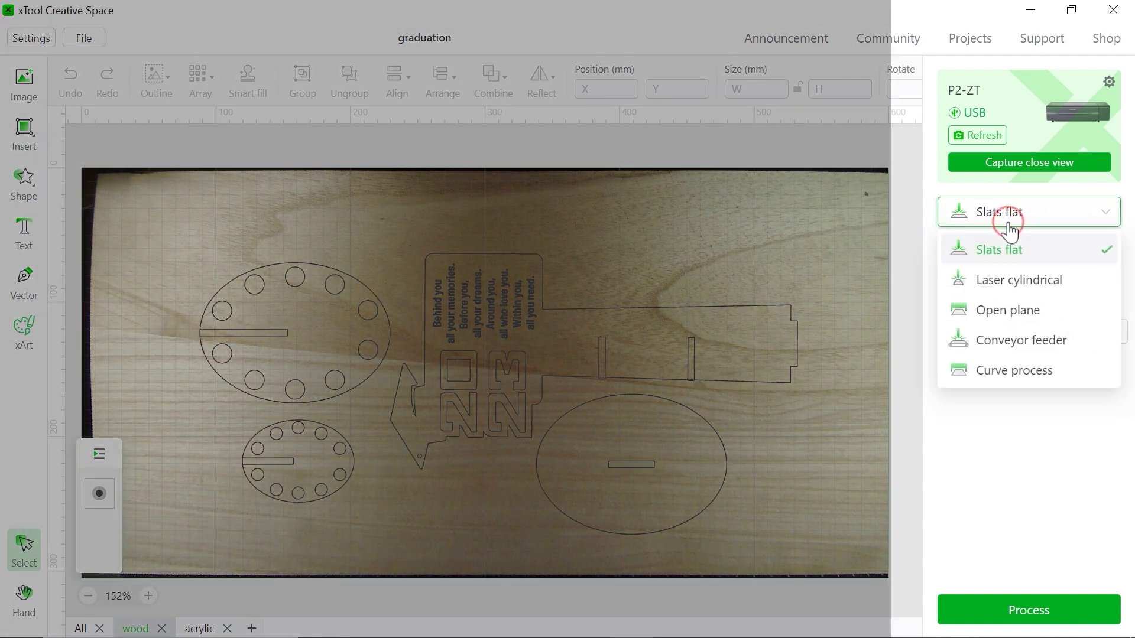
pyautogui.click(1009, 218)
pyautogui.click(987, 139)
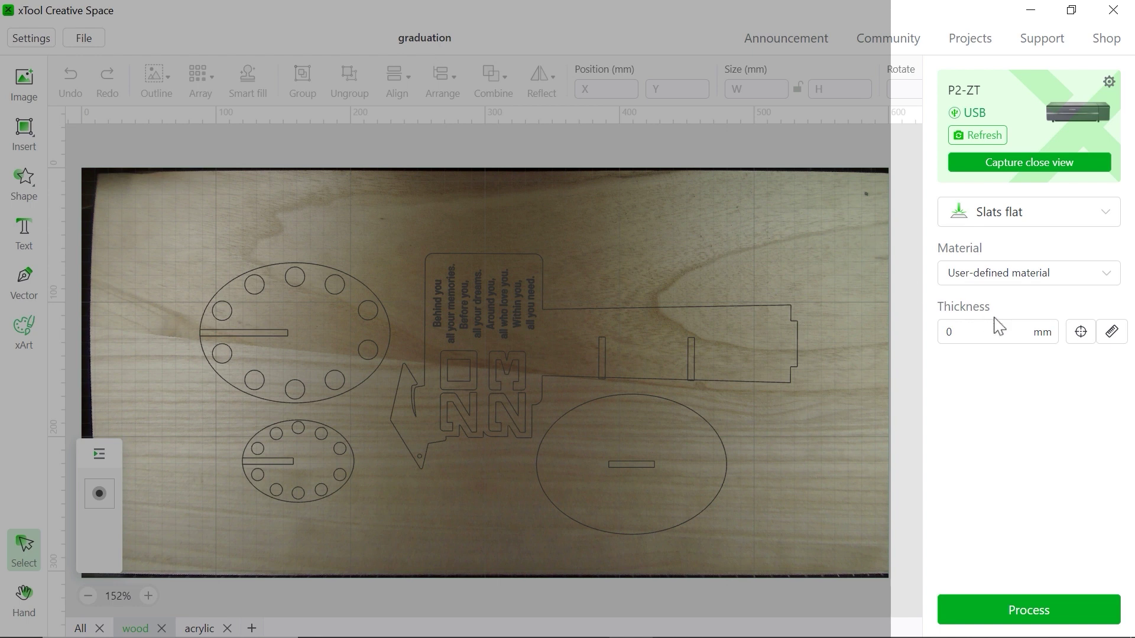
pyautogui.click(1080, 332)
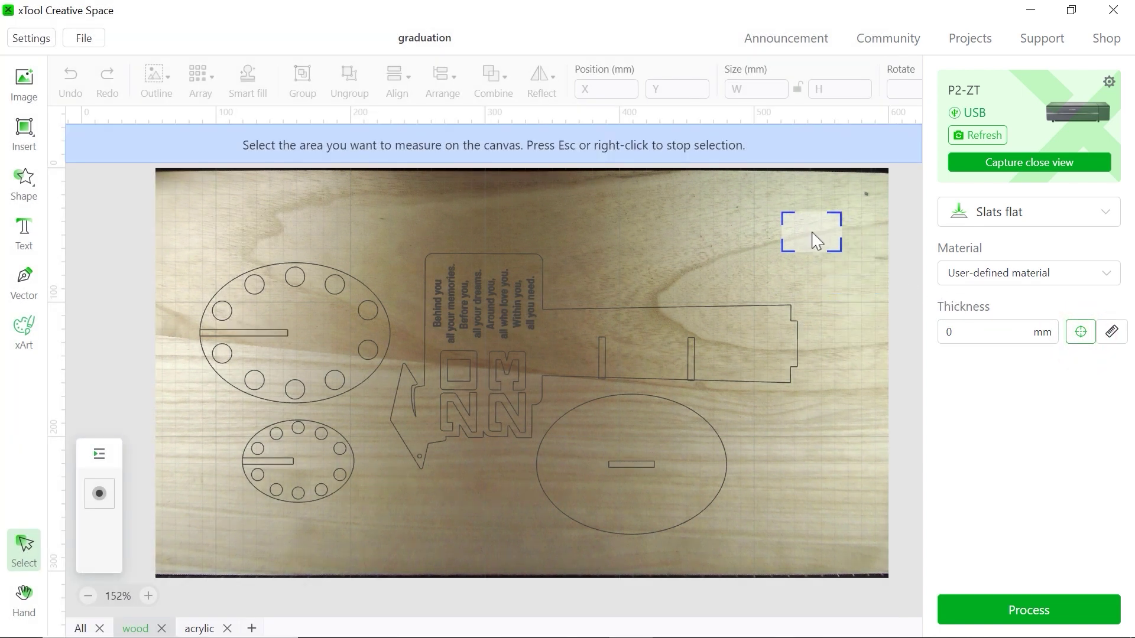
pyautogui.click(848, 199)
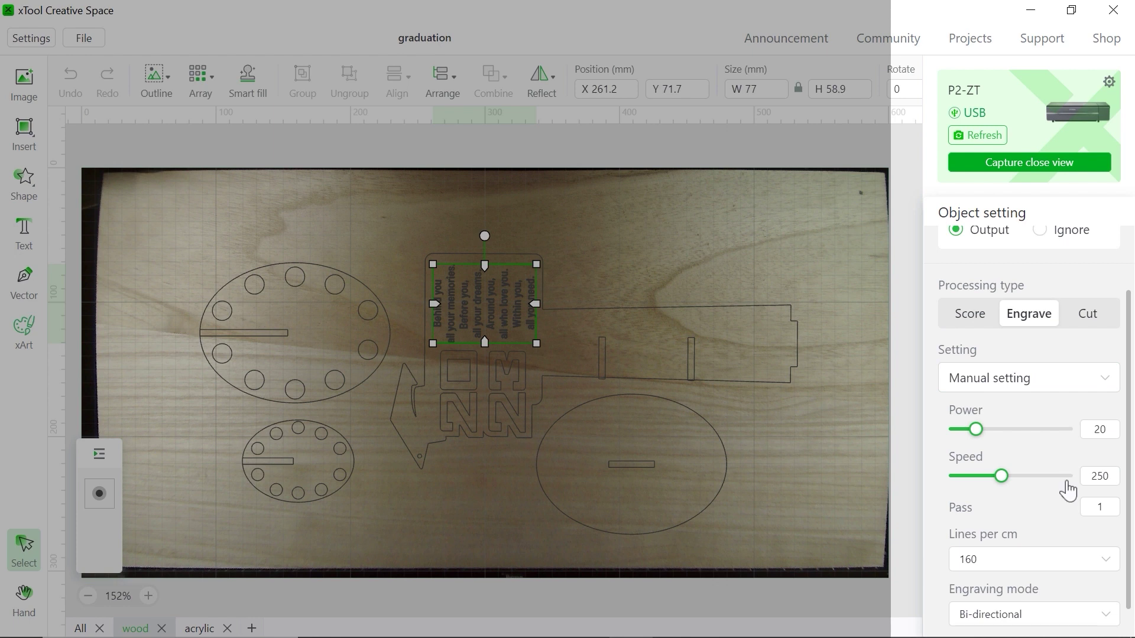
# Review the cut and score settings of the stand outline, oval base and N shape
pyautogui.scroll(-1, 1069, 490)
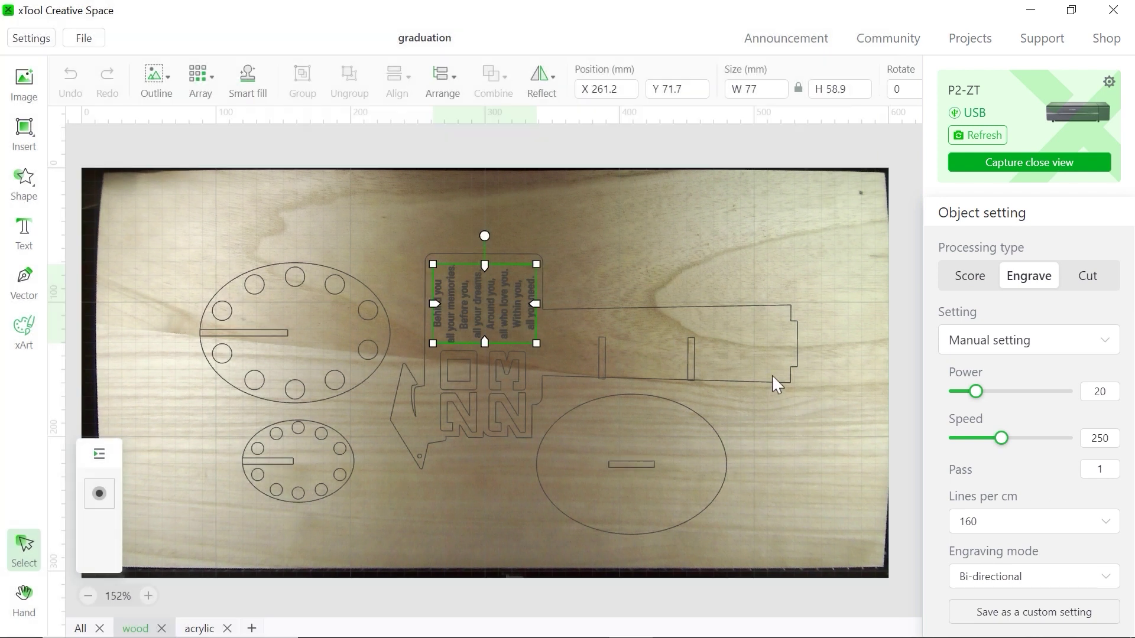
pyautogui.click(770, 379)
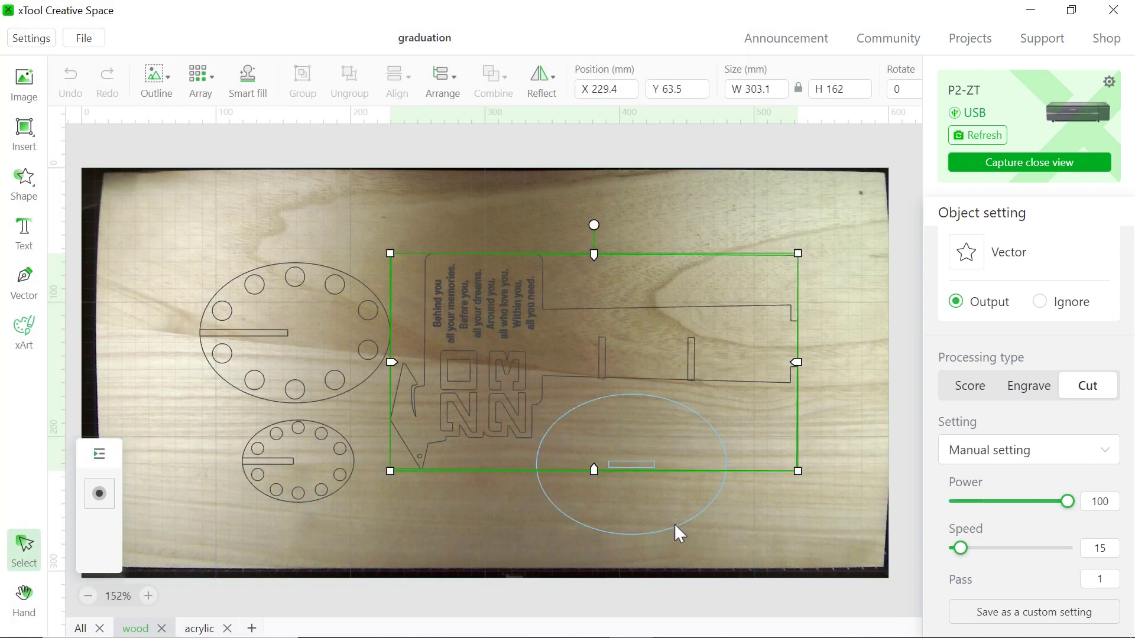
pyautogui.click(675, 526)
pyautogui.click(459, 402)
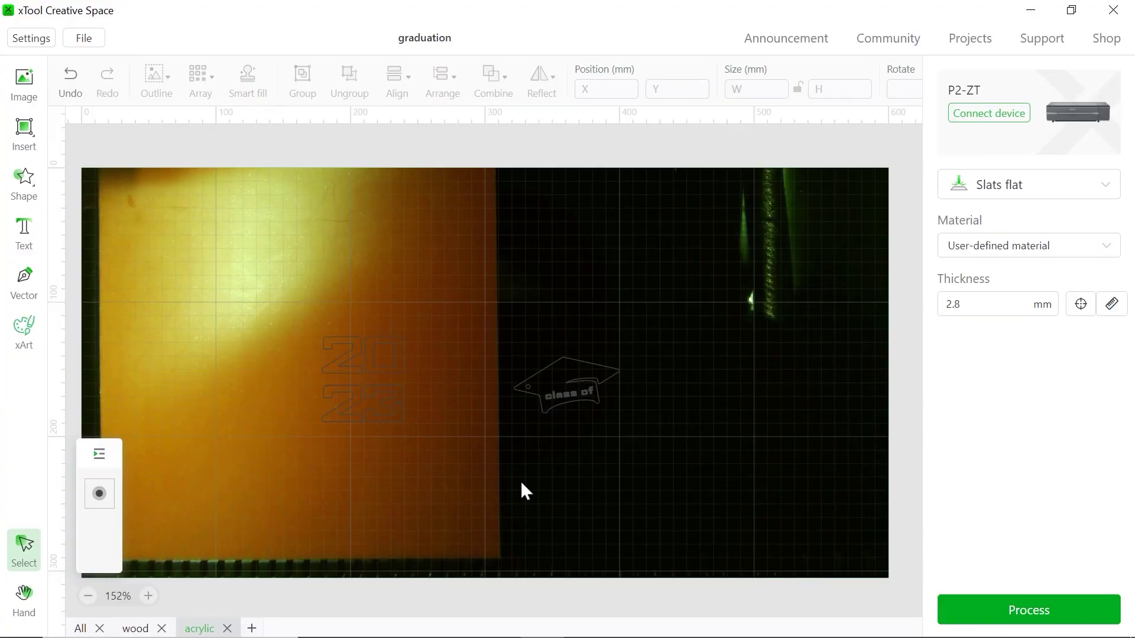
# Show all wood and acrylic pieces together on the All canvas, reading 7.7 mm
pyautogui.click(81, 628)
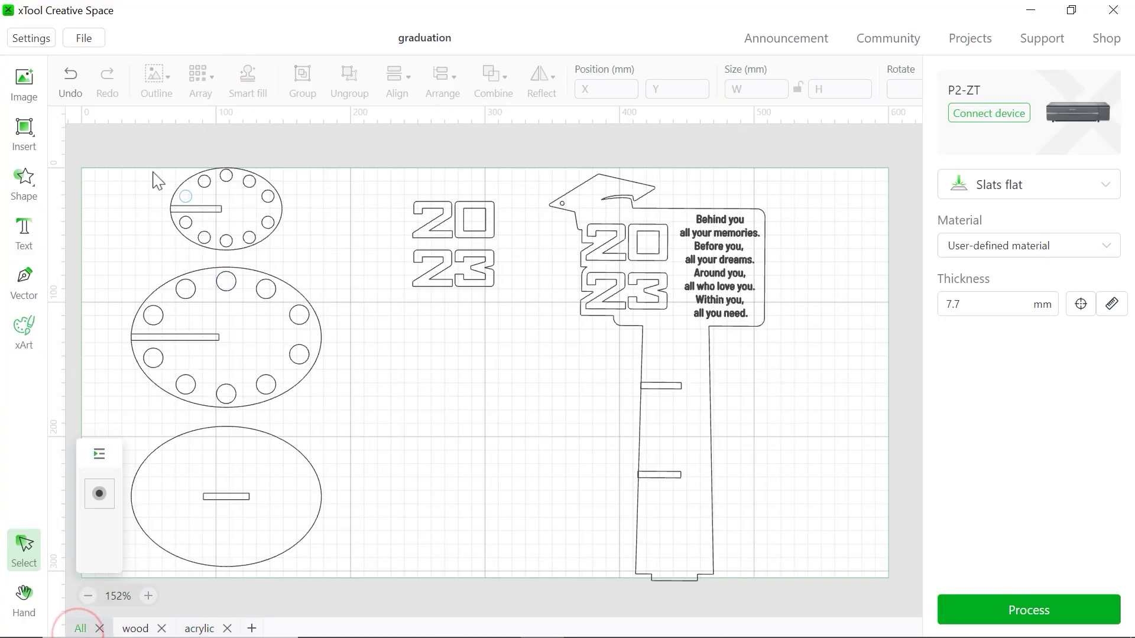
pyautogui.moveTo(88, 149); pyautogui.dragTo(859, 615)
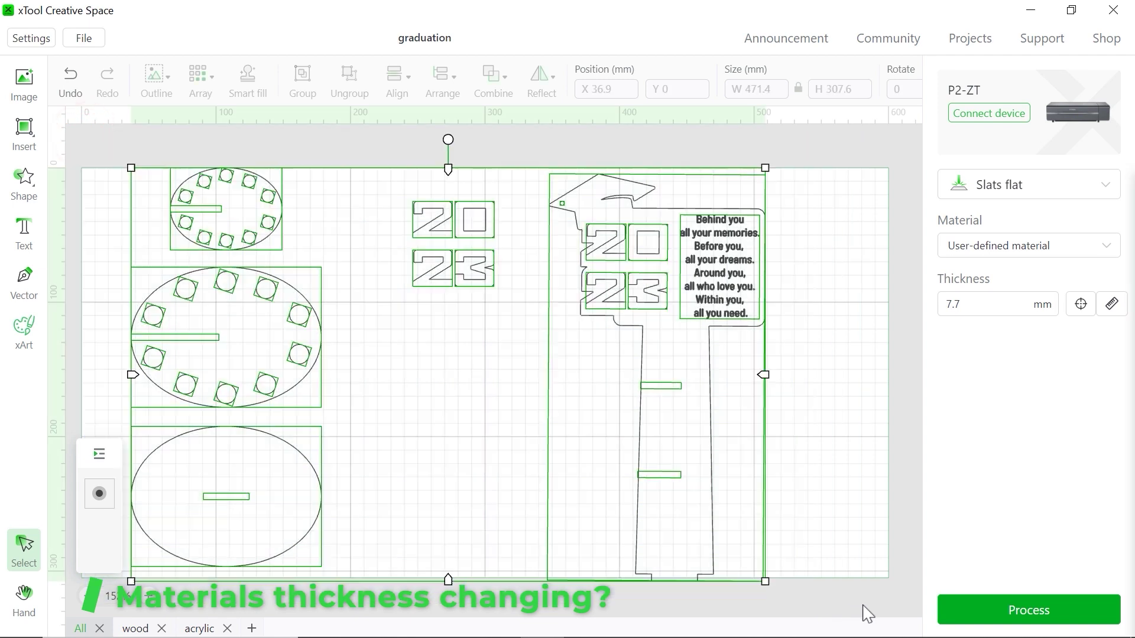
pyautogui.click(870, 516)
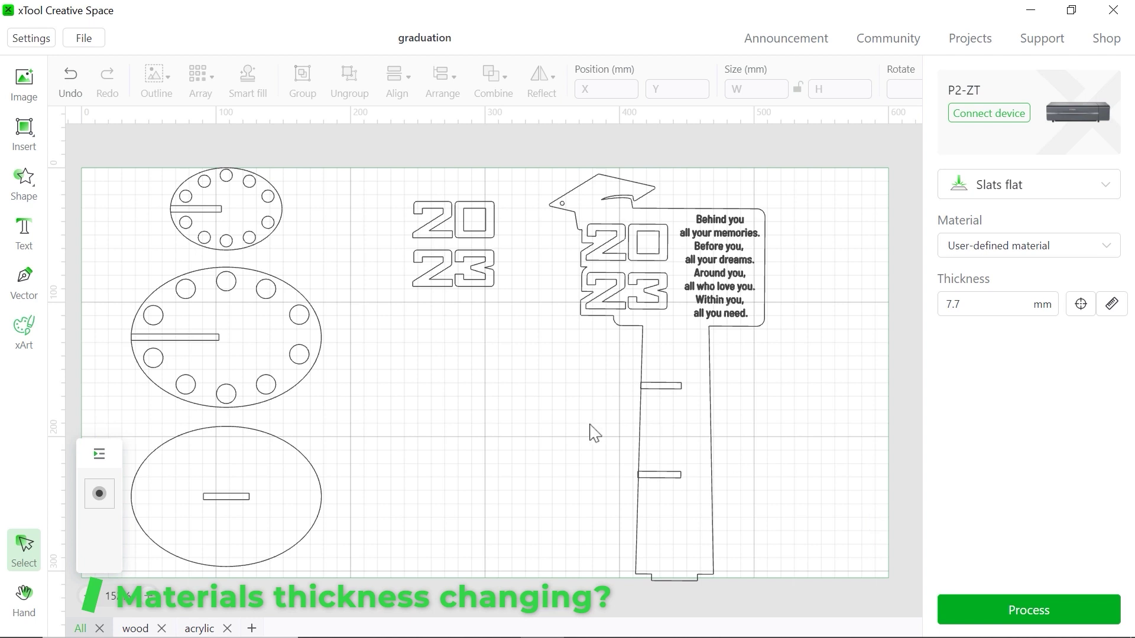
# Inspect the slots in the small dial, middle dial, and upper and lower stand slots
pyautogui.click(213, 209)
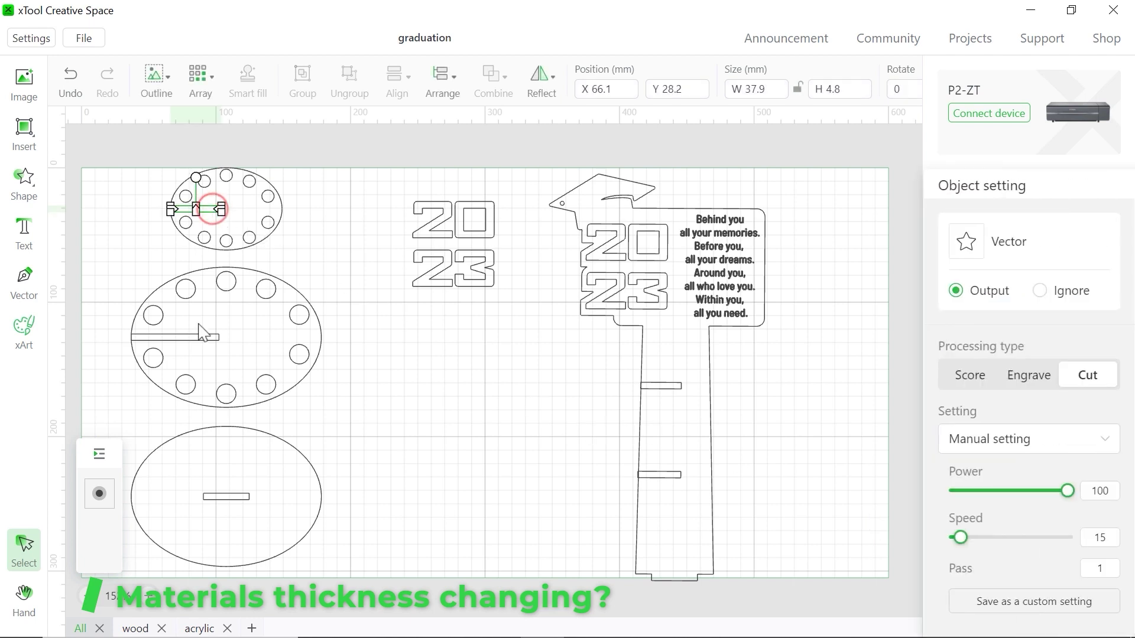
pyautogui.click(198, 338)
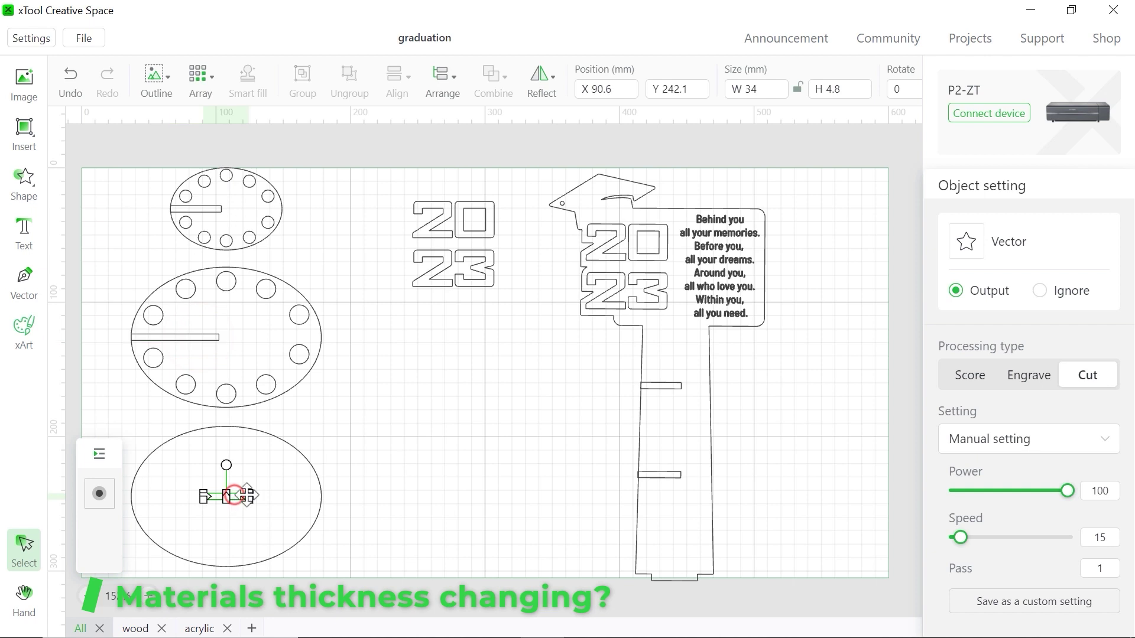
pyautogui.click(678, 388)
pyautogui.click(660, 475)
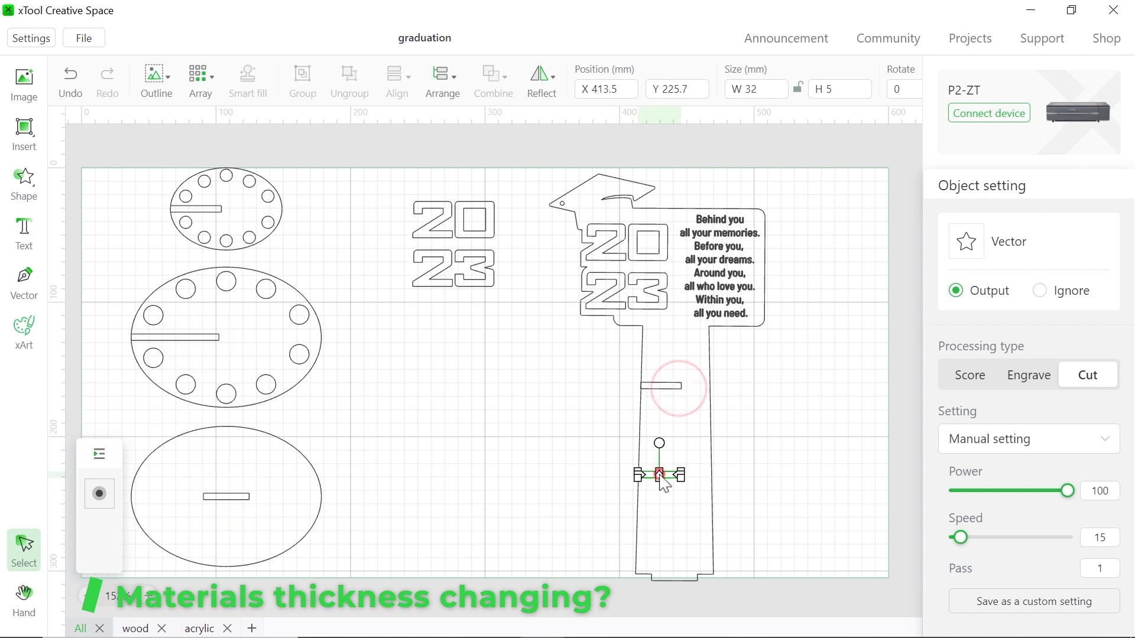
pyautogui.click(566, 552)
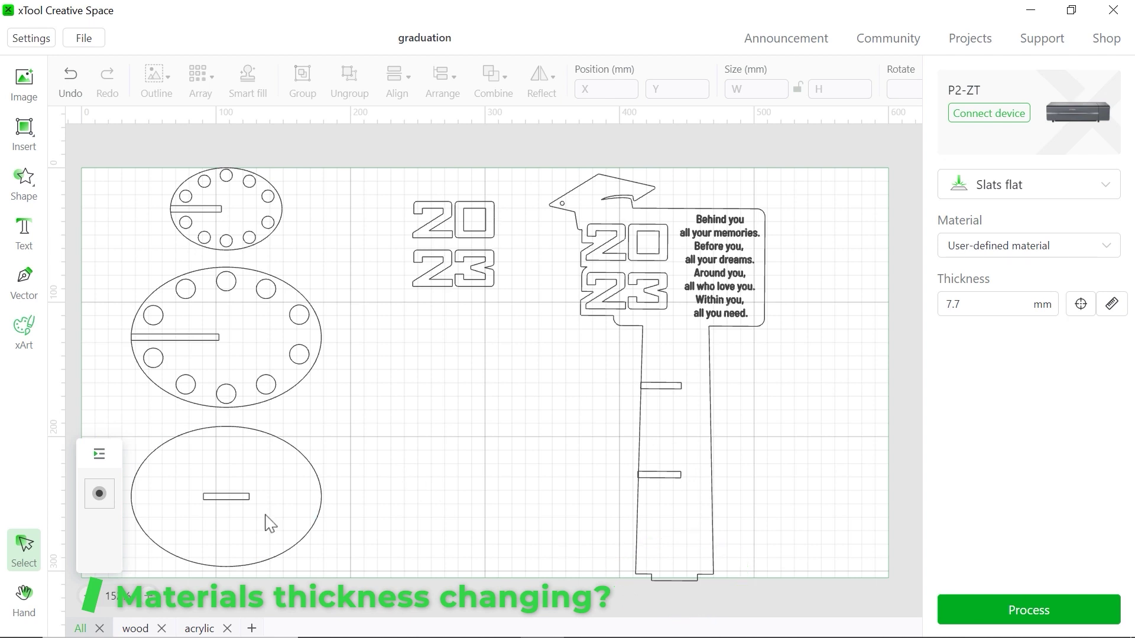
# Change the oval base slot's height from 4.8 to 2.8 mm, making it 34 × 2.8 mm
pyautogui.click(248, 497)
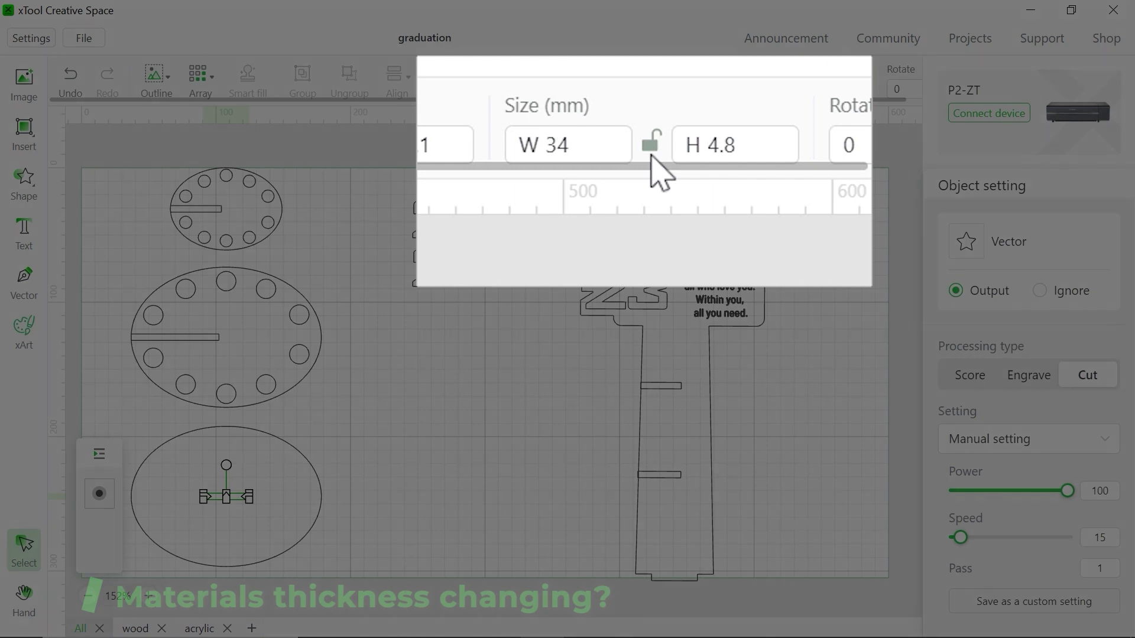
pyautogui.click(750, 153)
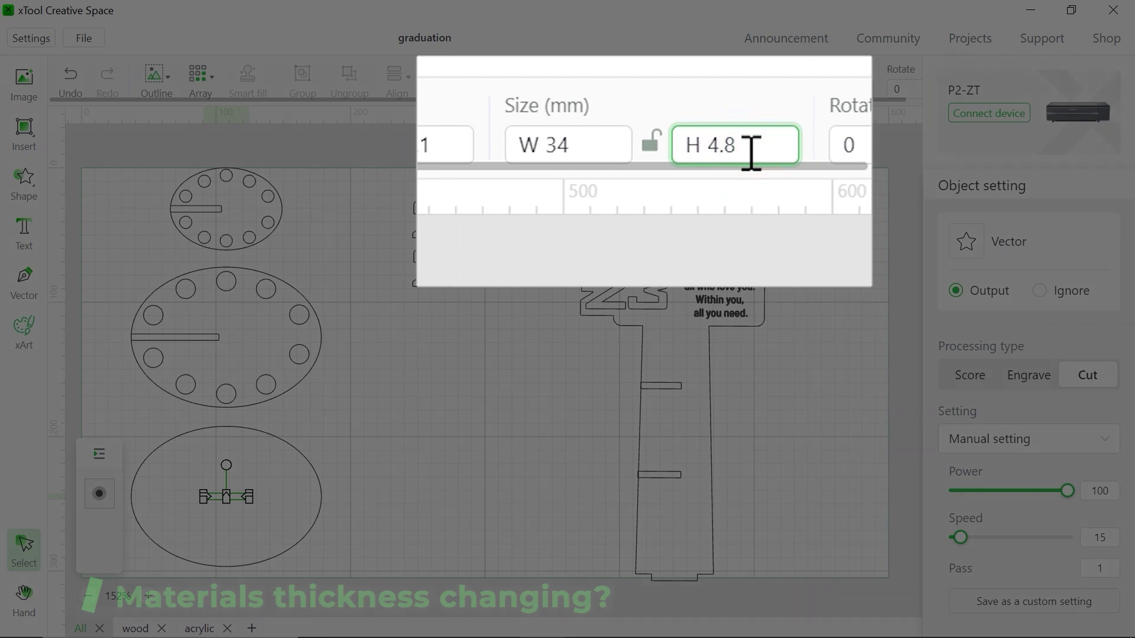
pyautogui.moveTo(750, 152); pyautogui.dragTo(691, 140)
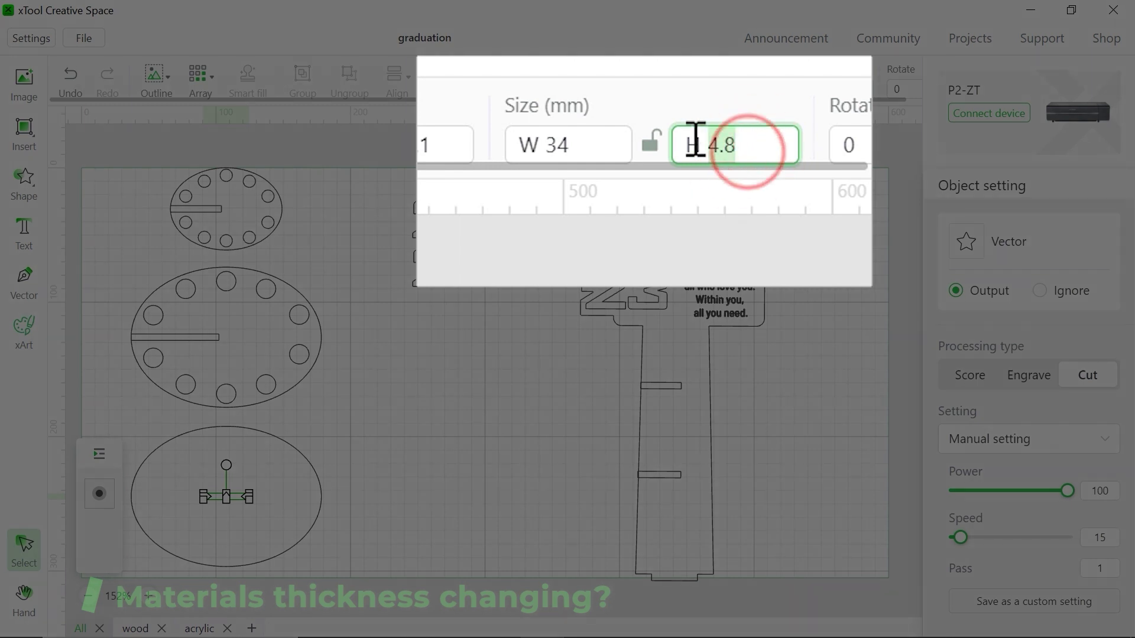
pyautogui.write('2.')
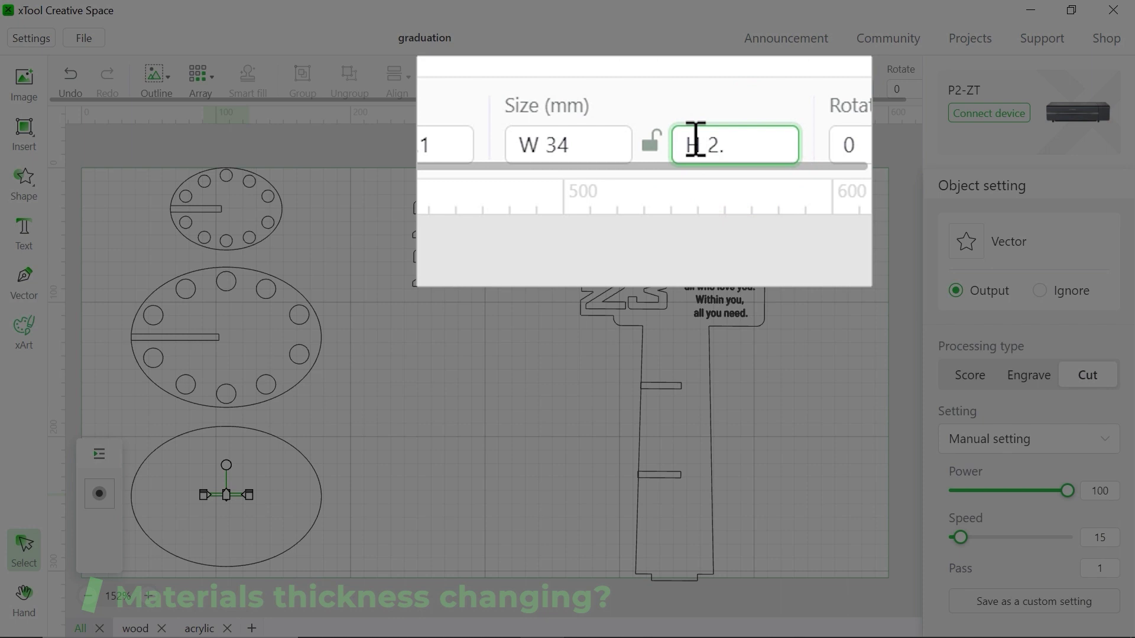
pyautogui.write('8')
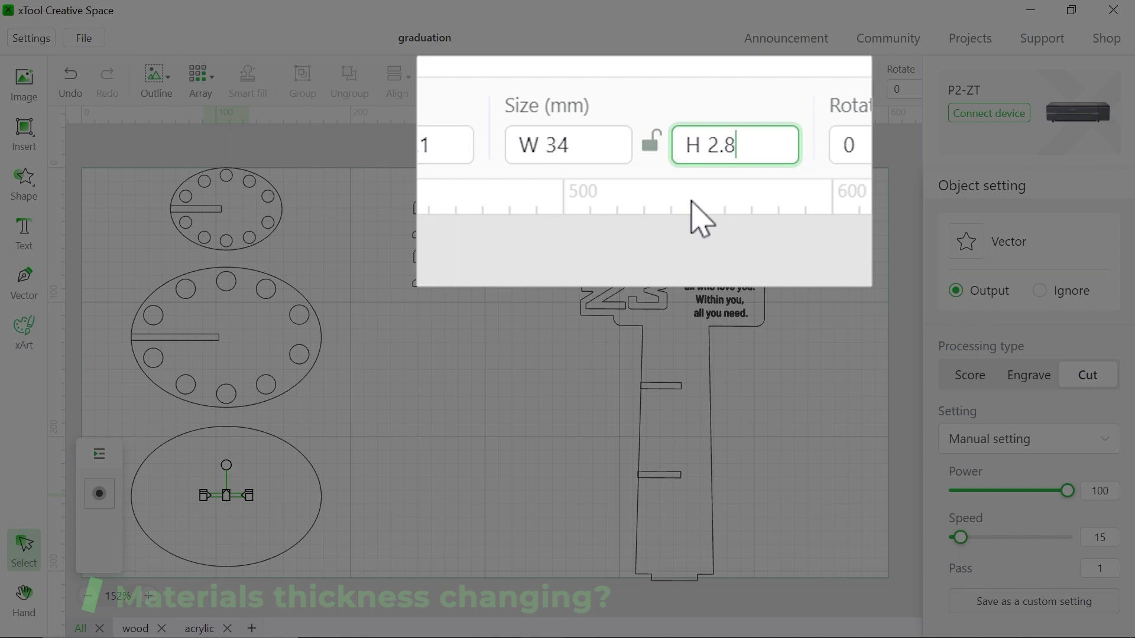
pyautogui.click(201, 513)
# Align the 2.8 mm slot to the oval base's horizontal and vertical centres
pyautogui.click(234, 500)
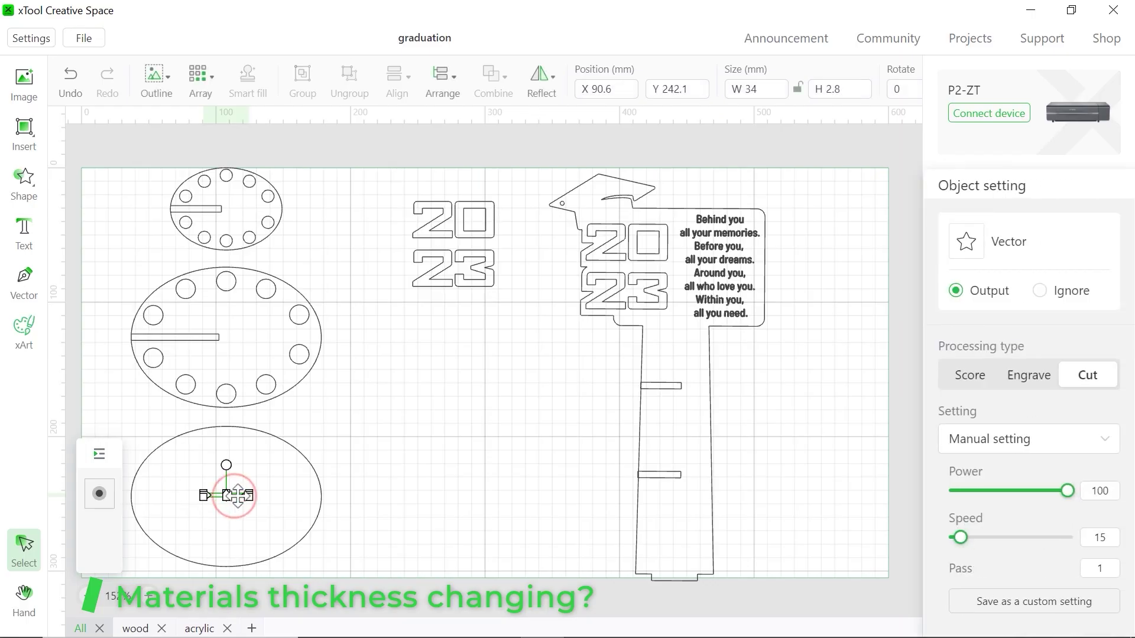
pyautogui.keyDown('shift'); pyautogui.click(319, 499); pyautogui.keyUp('shift')
pyautogui.keyDown('shift'); pyautogui.click(242, 494); pyautogui.keyUp('shift')
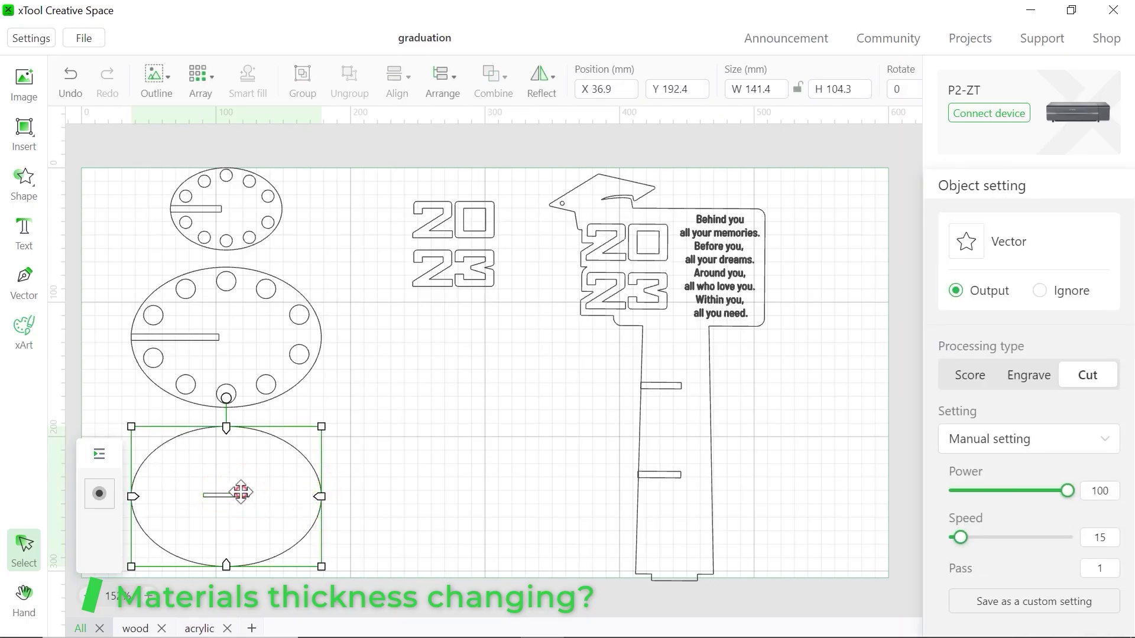
pyautogui.keyDown('shift'); pyautogui.click(243, 495); pyautogui.keyUp('shift')
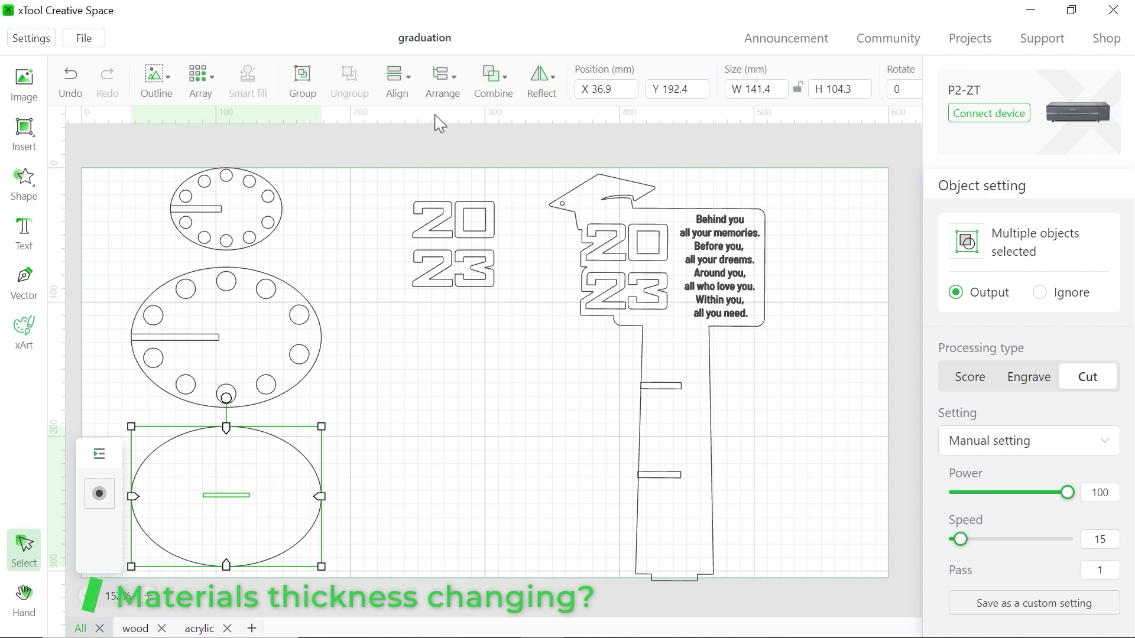
pyautogui.click(442, 82)
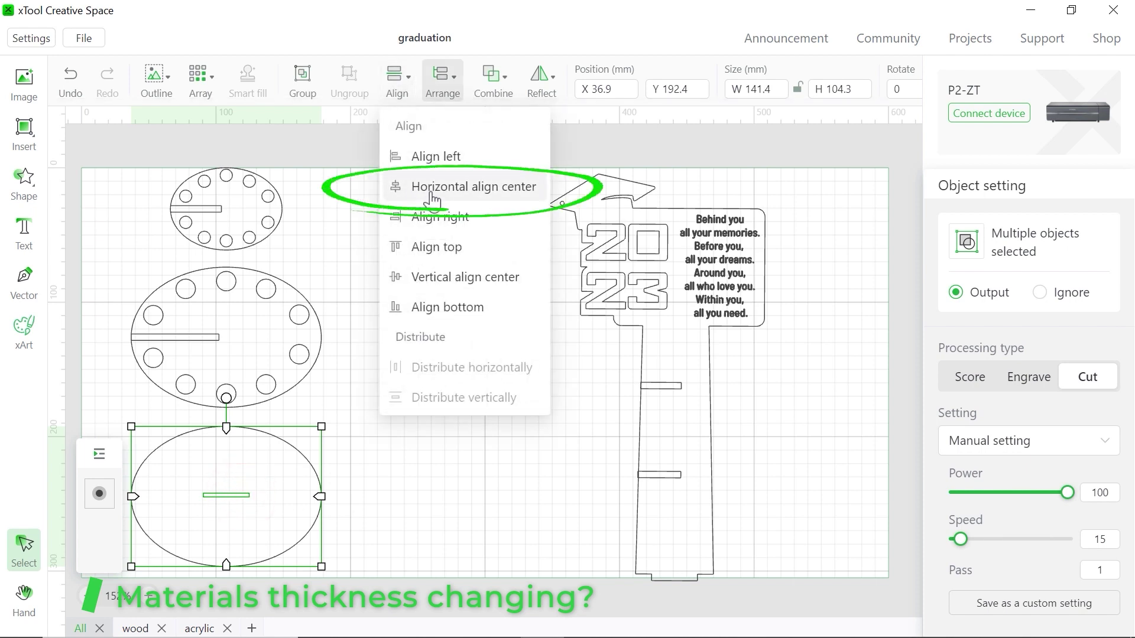
pyautogui.click(472, 188)
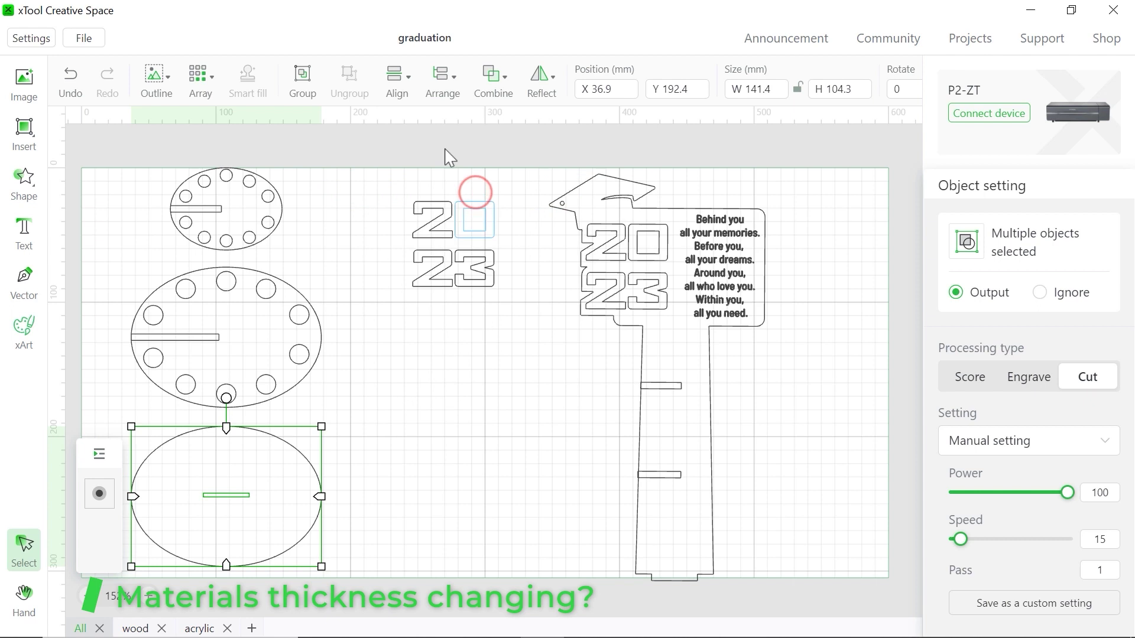
pyautogui.click(402, 74)
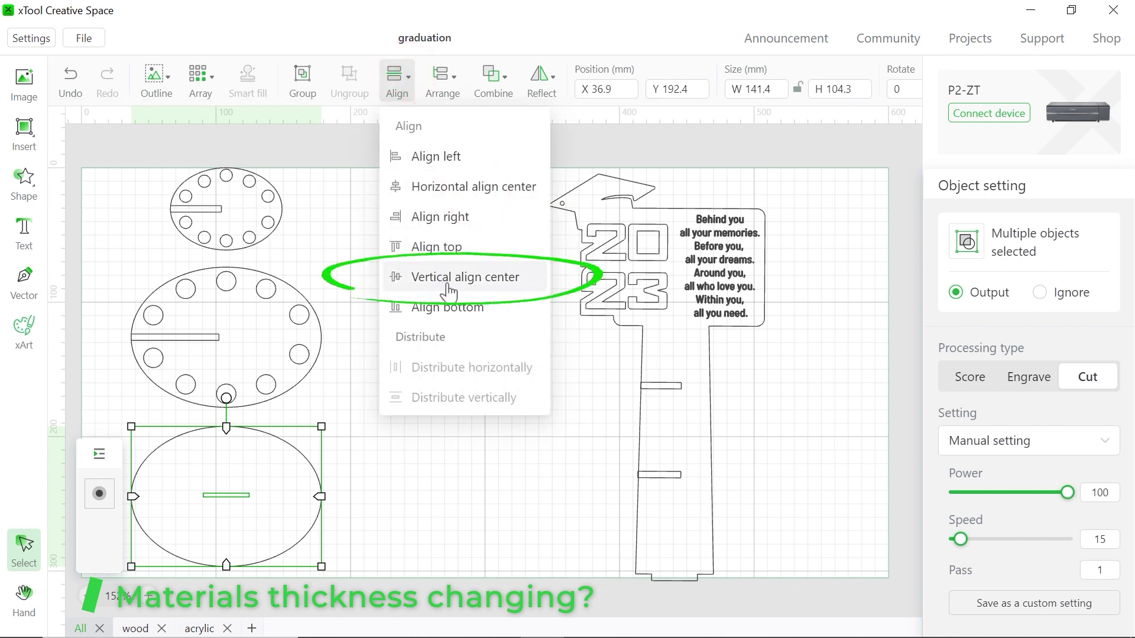
pyautogui.click(473, 278)
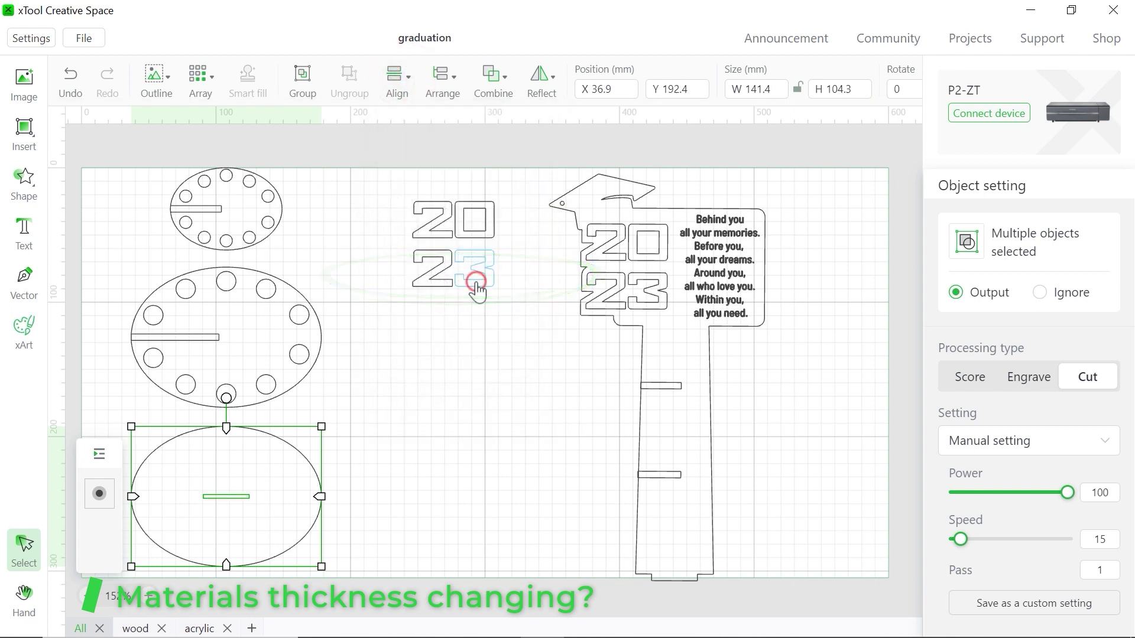
pyautogui.click(441, 357)
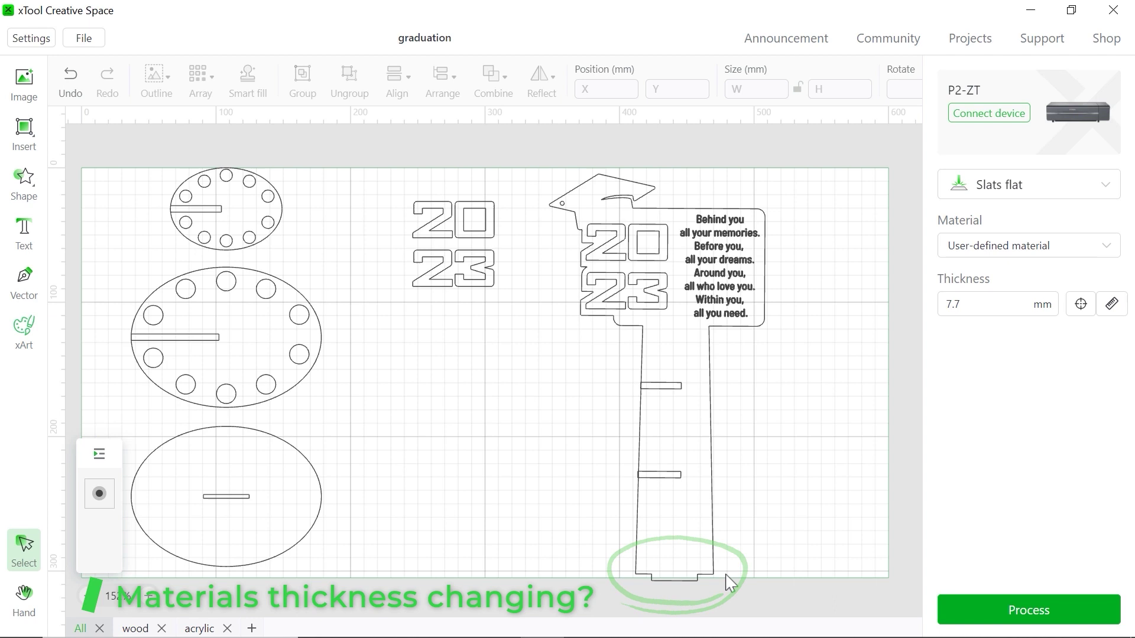
# Move the stand aside and insert a rectangle with unlinked proportions and height 3
pyautogui.hscroll(5, 589, 458)
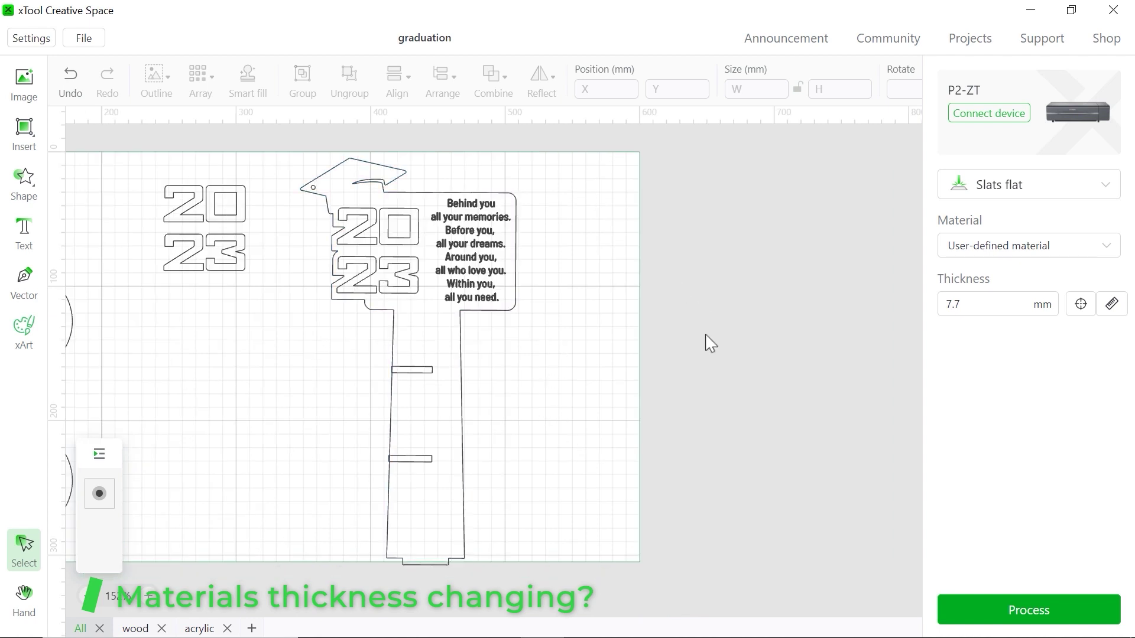
pyautogui.moveTo(471, 336); pyautogui.dragTo(829, 317)
pyautogui.click(24, 132)
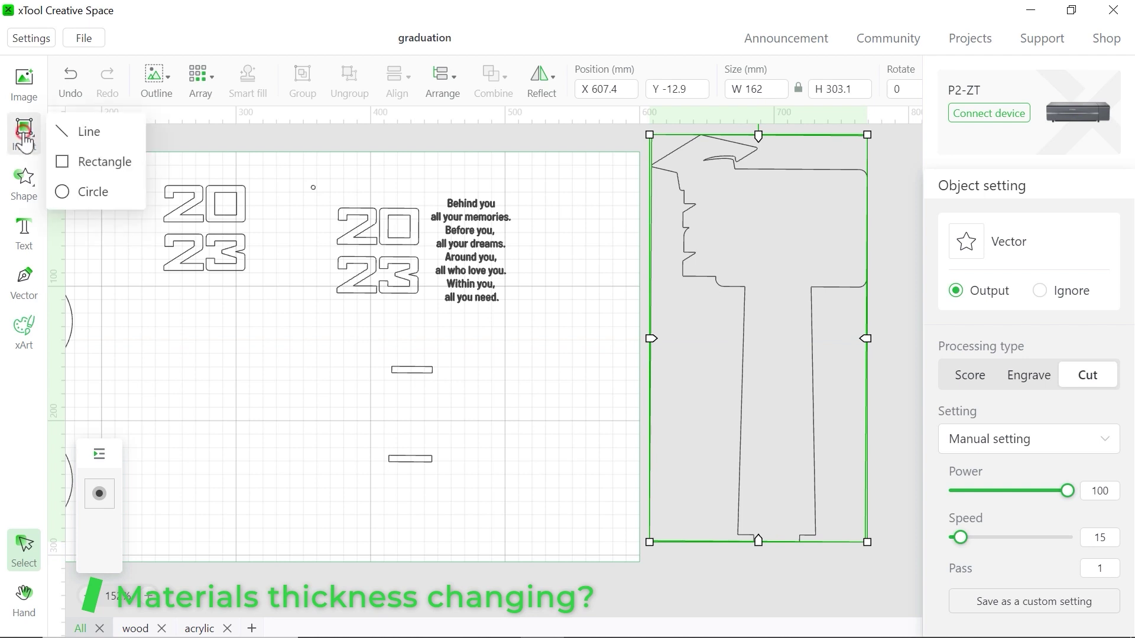
pyautogui.click(90, 177)
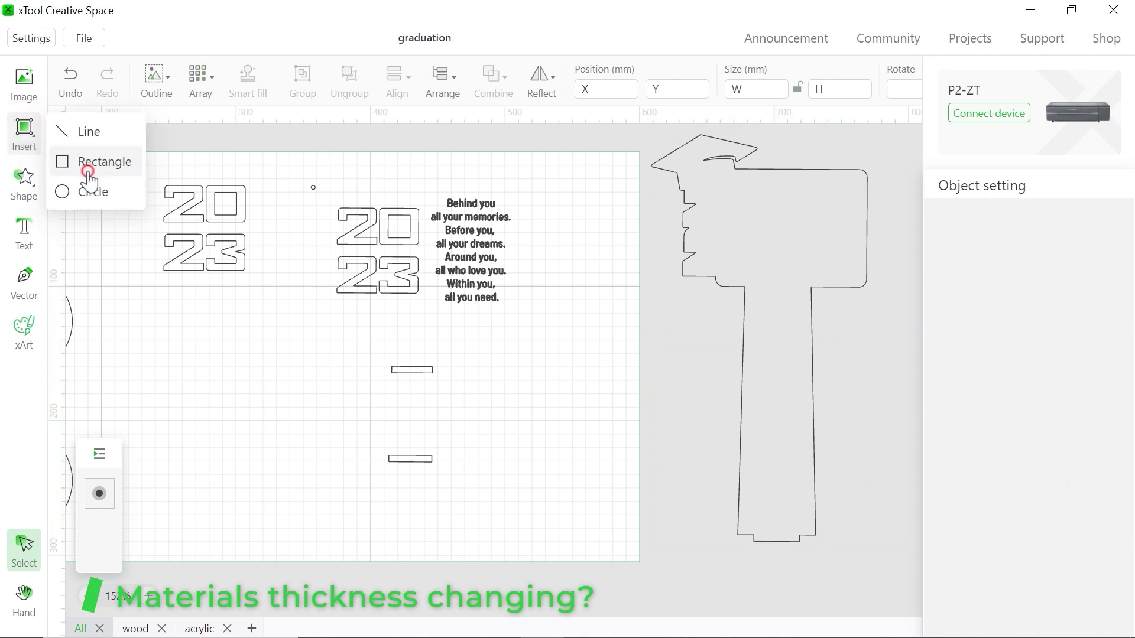
pyautogui.moveTo(503, 447)
pyautogui.mouseDown()
pyautogui.moveTo(537, 465)
pyautogui.moveTo(635, 464)
pyautogui.mouseUp()
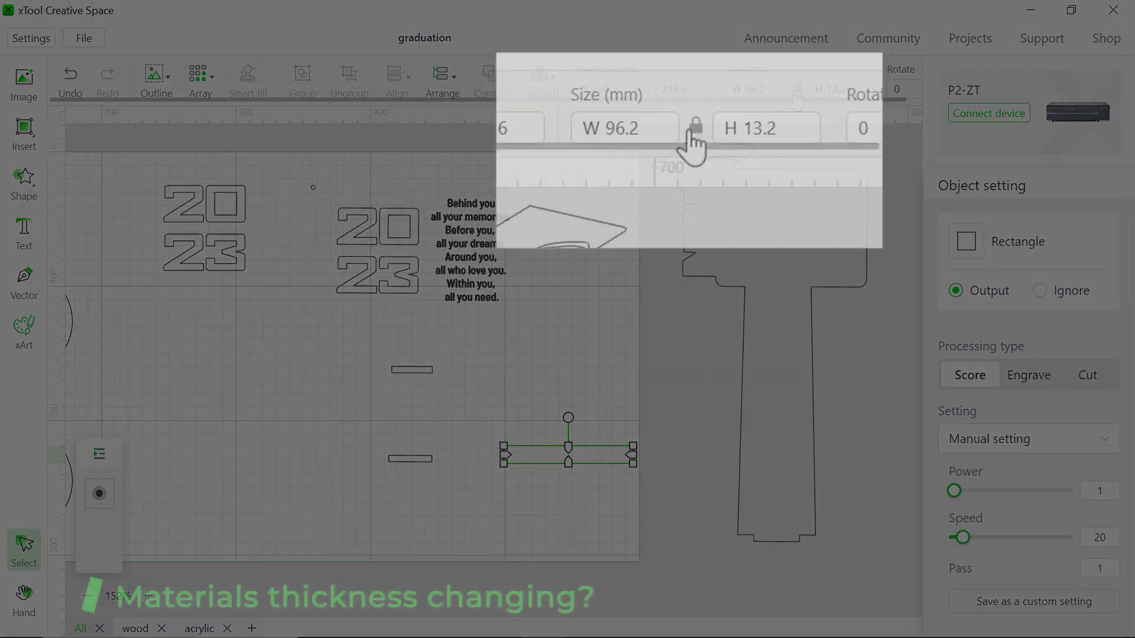
pyautogui.click(797, 90)
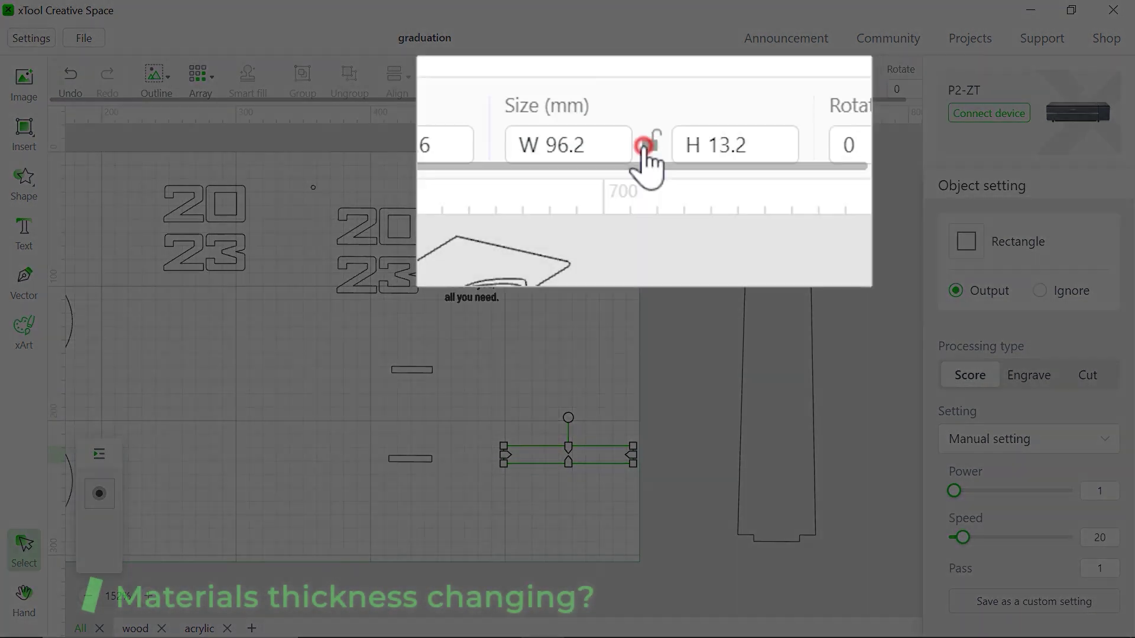
pyautogui.click(812, 90)
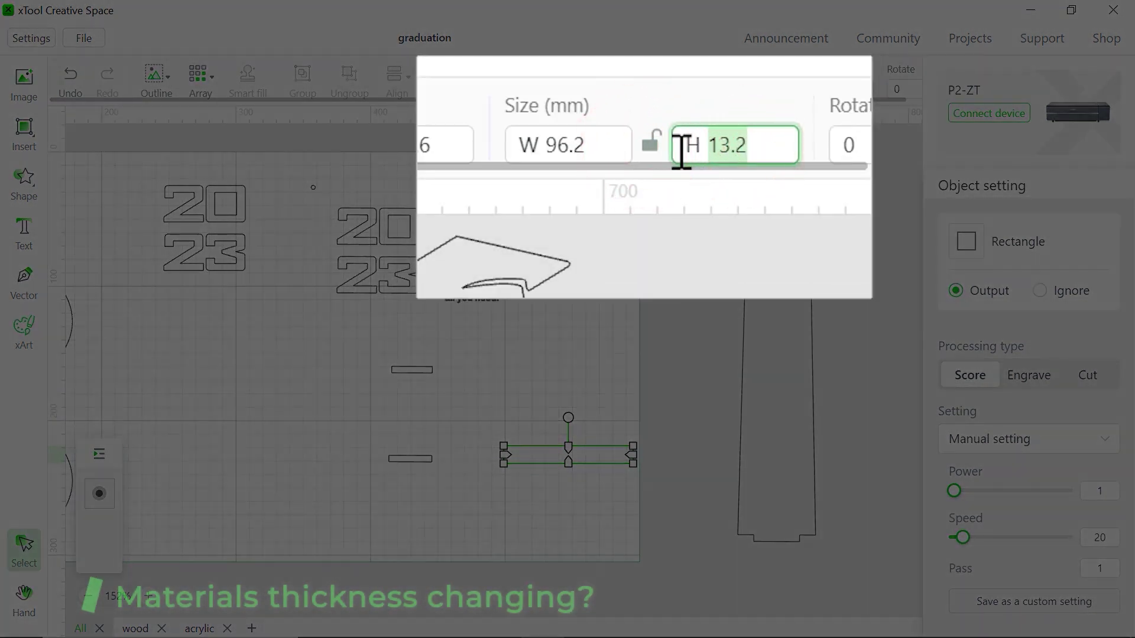
pyautogui.write('3')
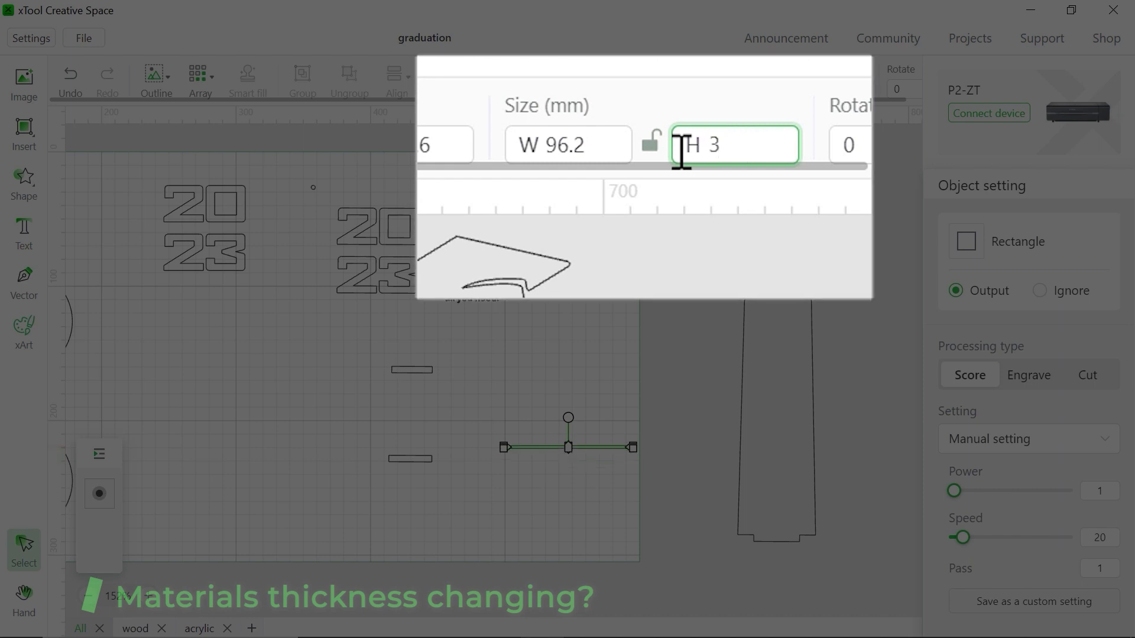
# Position the thin rectangle at the stand's base, nudging it up to line up with the bottom
pyautogui.moveTo(531, 447); pyautogui.dragTo(749, 558)
pyautogui.scroll(6, 749, 558)
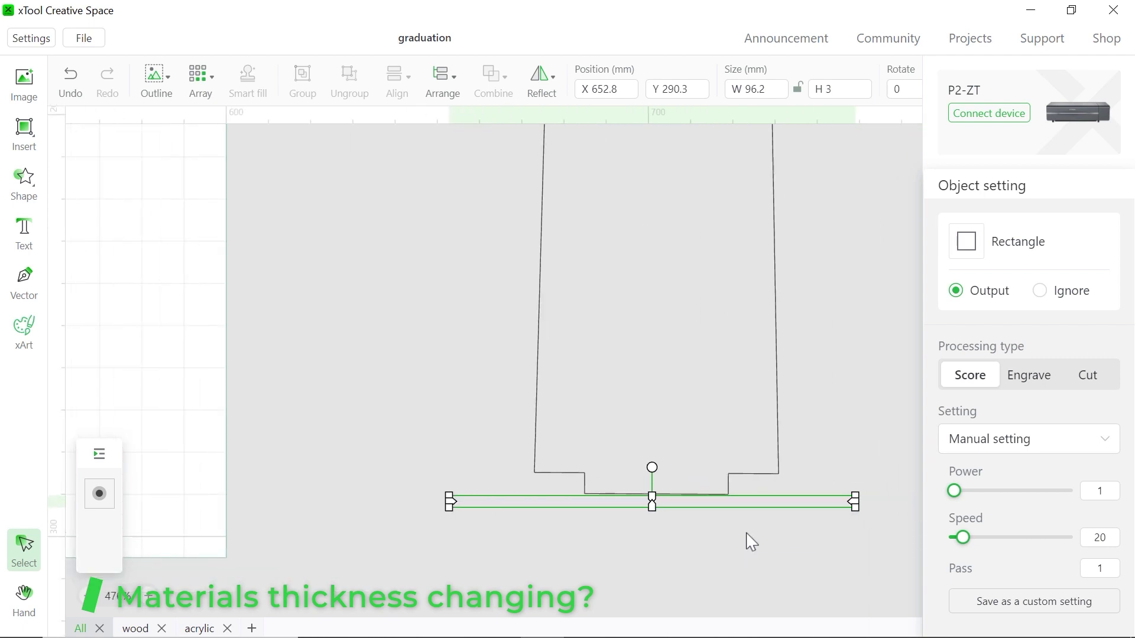
pyautogui.press('Up')
pyautogui.press('Up')
pyautogui.press('Up')
pyautogui.press('Up')
pyautogui.press('Up')
pyautogui.press('Up')
pyautogui.press('Up')
pyautogui.press('Up')
pyautogui.press('Up')
pyautogui.press('Up')
pyautogui.press('Up')
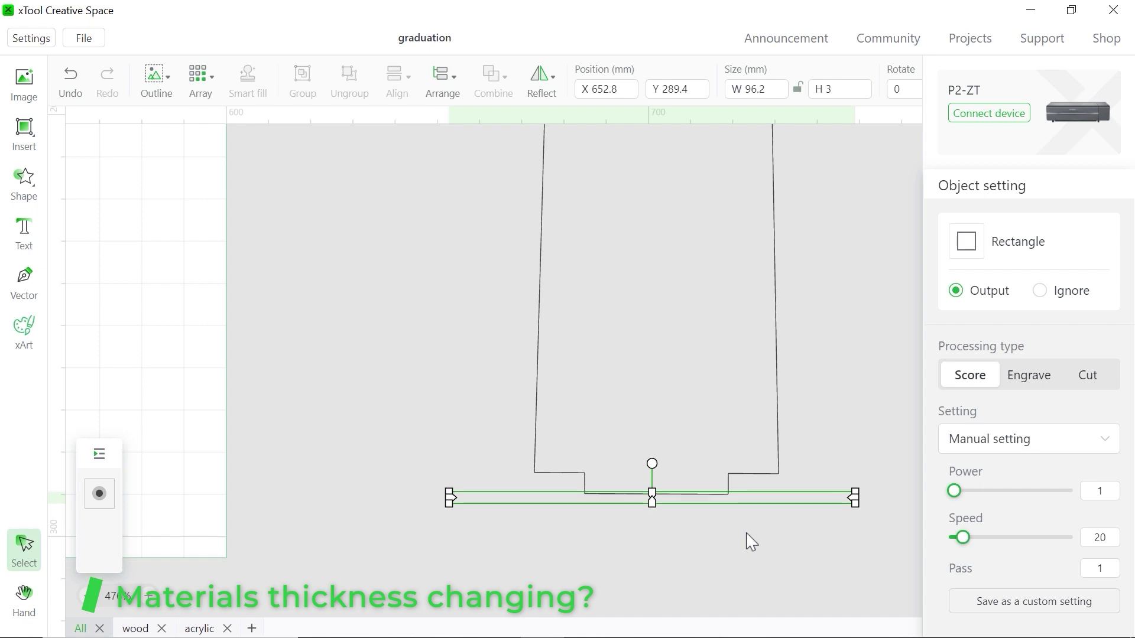
pyautogui.press('Up')
pyautogui.press('Up')
pyautogui.press('Up')
pyautogui.press('Up')
pyautogui.press('Up')
pyautogui.press('Up')
pyautogui.press('Up')
pyautogui.press('Up')
pyautogui.press('Up')
pyautogui.press('Up')
pyautogui.press('Up')
pyautogui.press('Up')
pyautogui.press('Up')
pyautogui.press('Up')
pyautogui.press('Up')
pyautogui.press('Up')
pyautogui.press('Up')
pyautogui.press('Up')
pyautogui.press('Up')
pyautogui.press('Up')
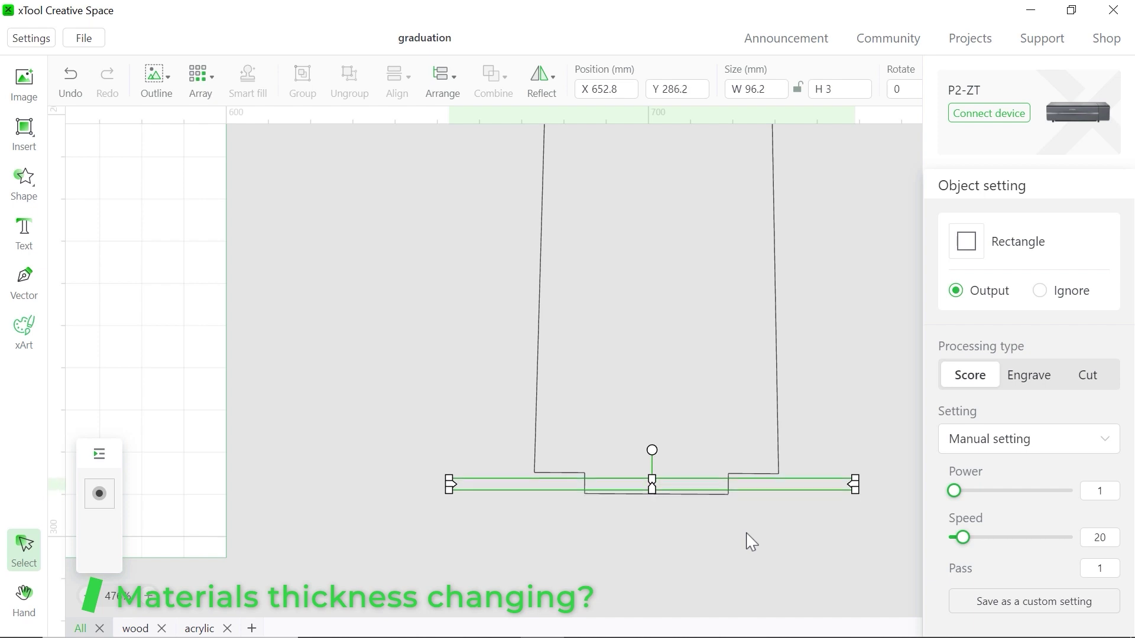
pyautogui.press('Up')
pyautogui.press('Up')
pyautogui.press('Up')
pyautogui.press('Up')
pyautogui.press('Up')
pyautogui.press('Up')
pyautogui.press('Up')
pyautogui.press('Up')
pyautogui.press('Up')
pyautogui.press('Up')
pyautogui.press('Up')
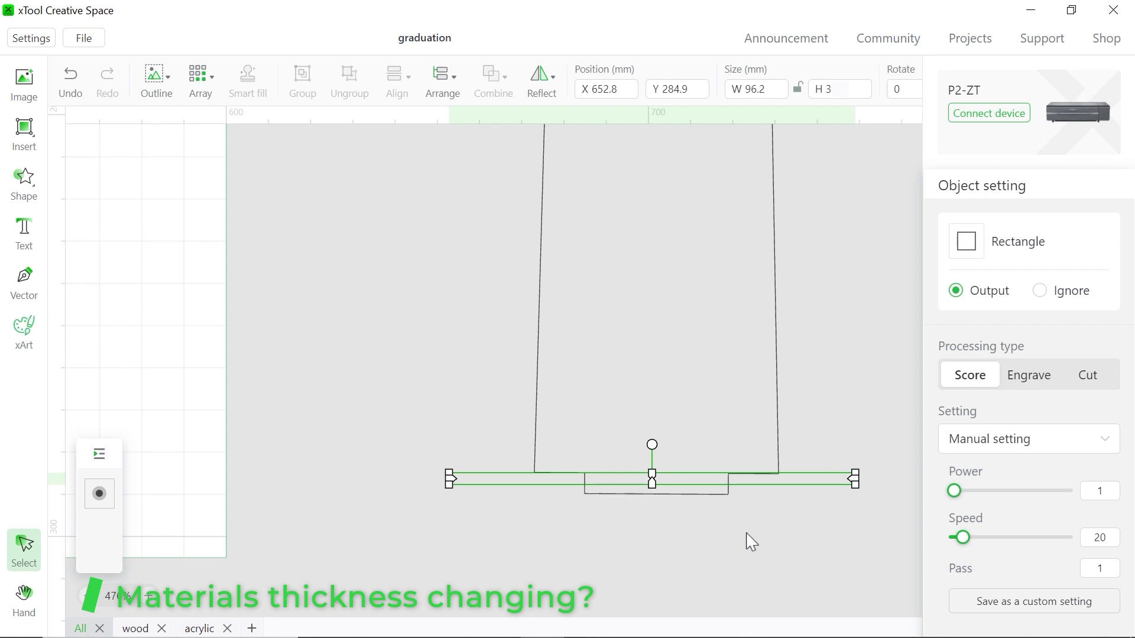
pyautogui.scroll(-5, 751, 540)
# Stretch the rectangle past both sides of the stand and unite it with the stand outline
pyautogui.click(693, 466)
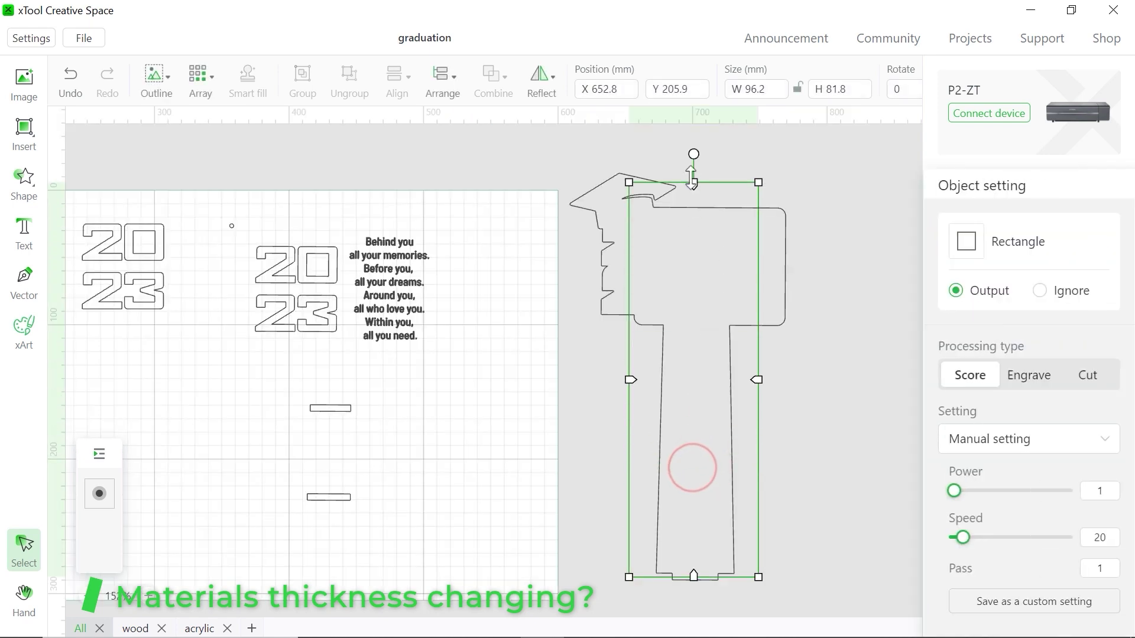
pyautogui.moveTo(629, 366); pyautogui.dragTo(561, 366)
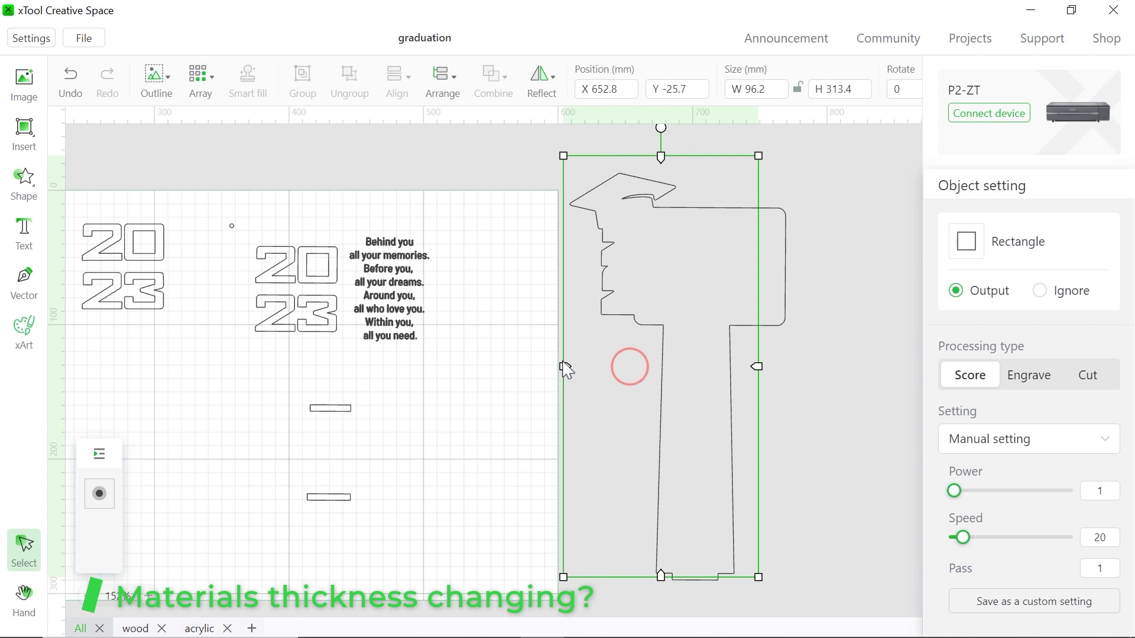
pyautogui.moveTo(756, 366); pyautogui.dragTo(811, 366)
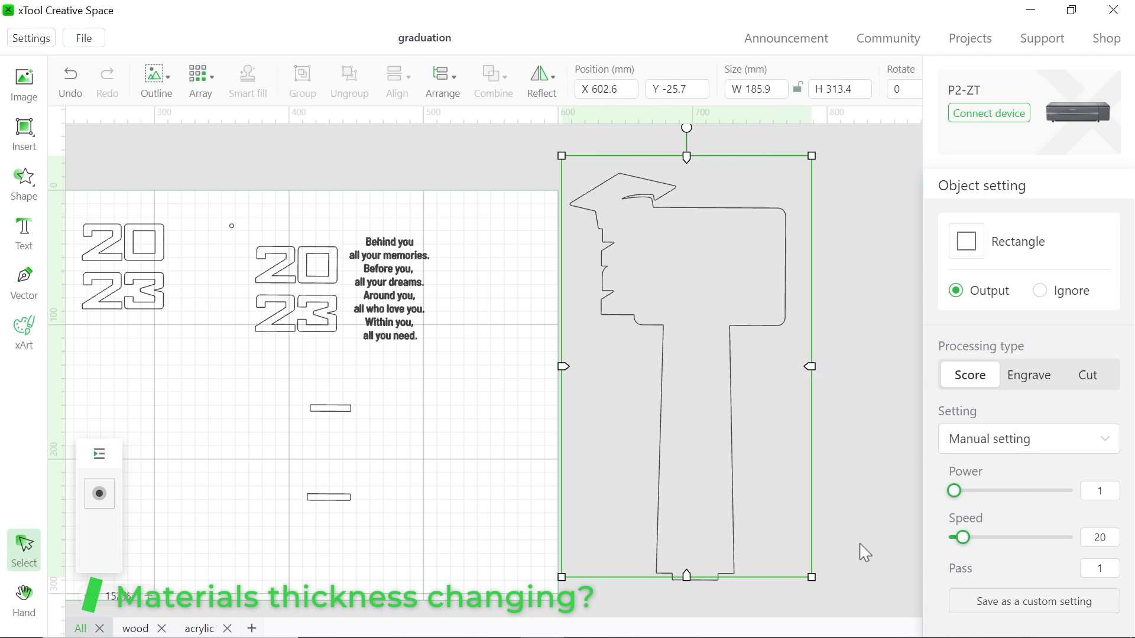
pyautogui.keyDown('shift'); pyautogui.click(730, 560); pyautogui.keyUp('shift')
pyautogui.moveTo(493, 80)
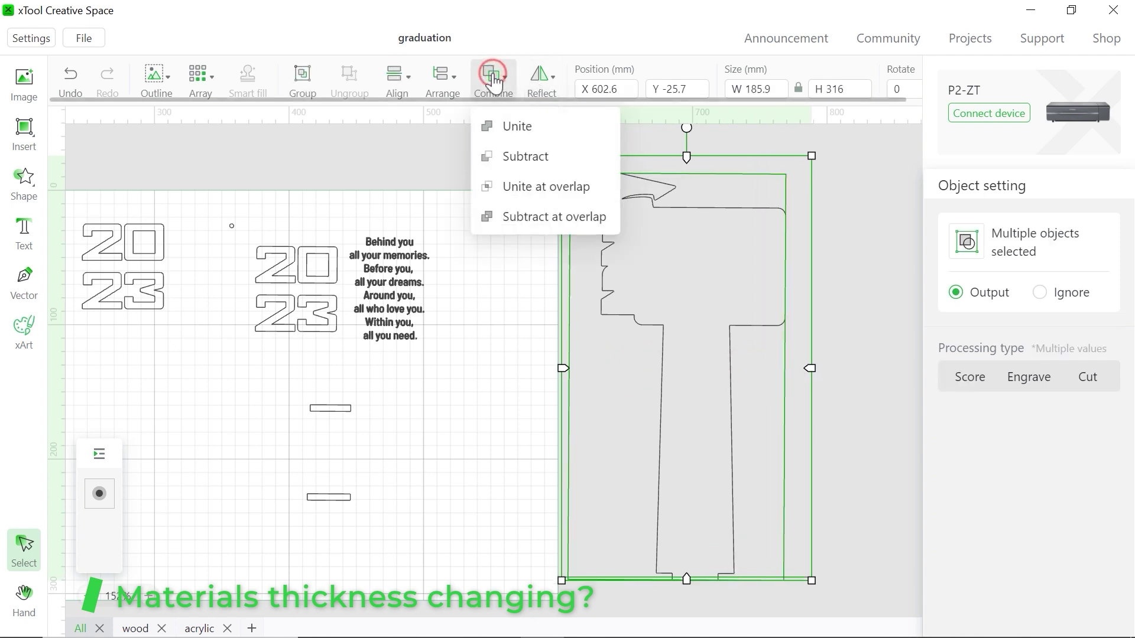
pyautogui.click(542, 188)
# Place the merged 160.3 × 300.3 mm stand outline back on the work area
pyautogui.click(851, 506)
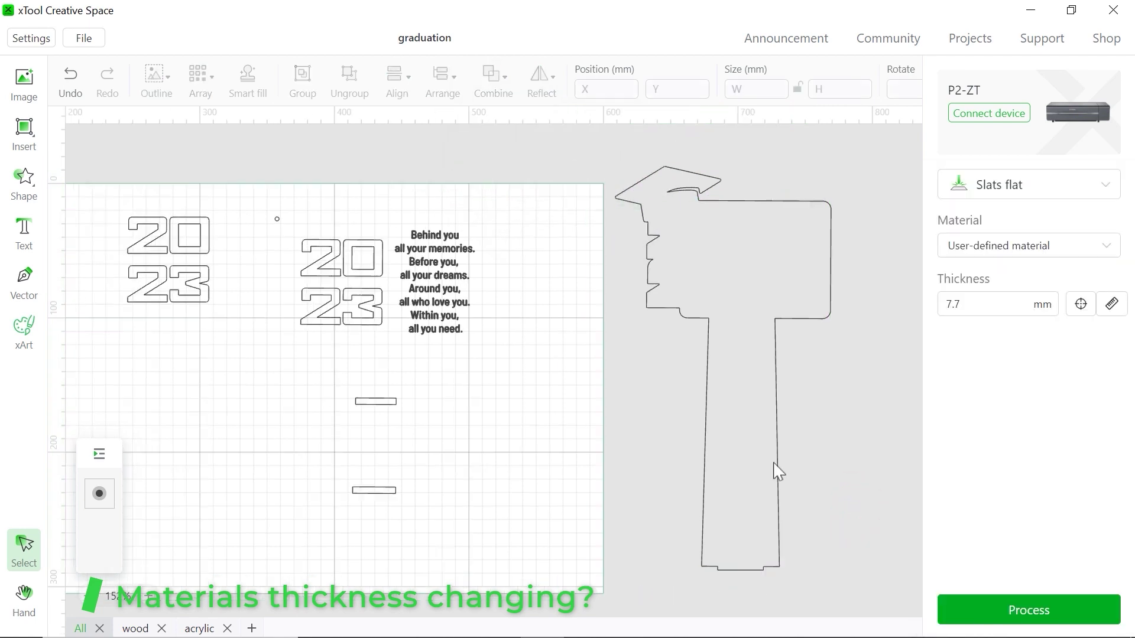
pyautogui.click(777, 468)
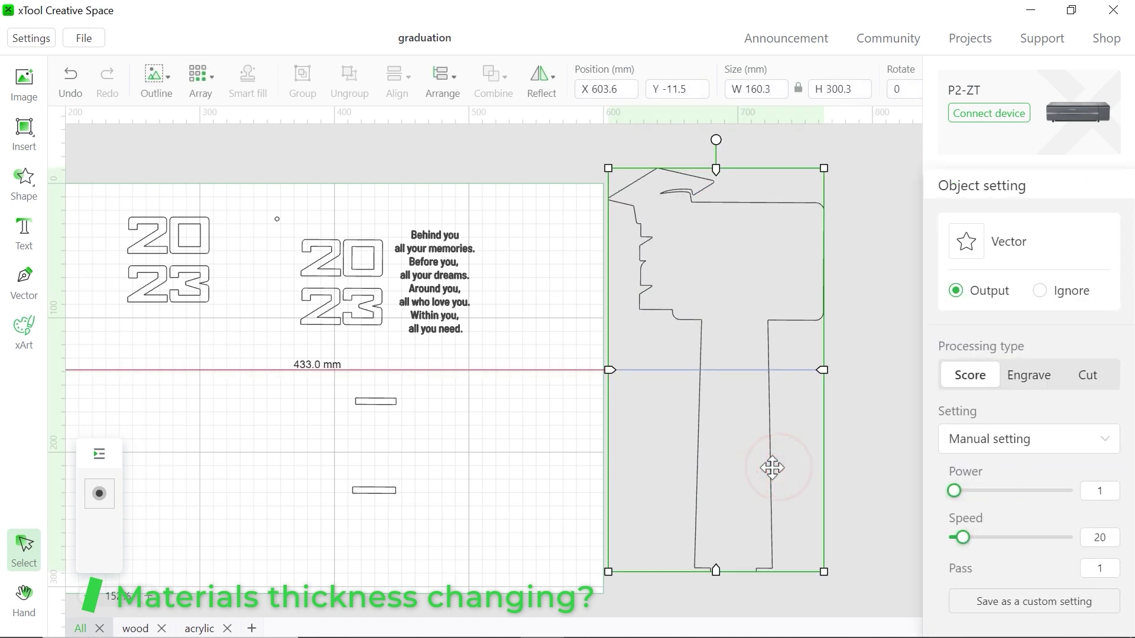
pyautogui.moveTo(772, 467); pyautogui.dragTo(426, 490)
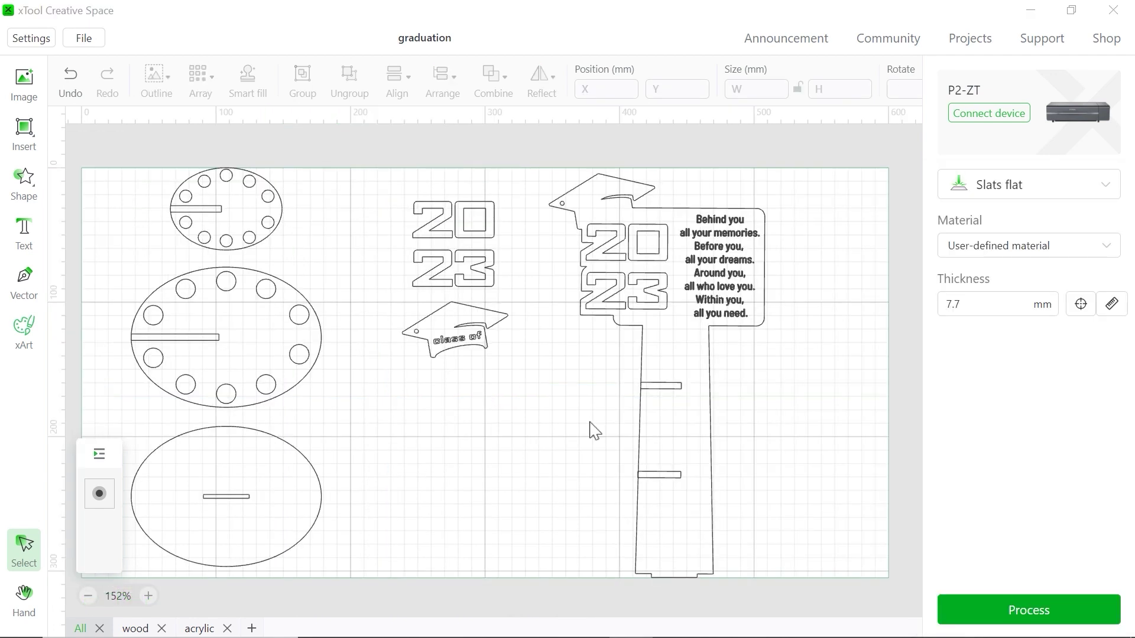
# Move the quote text from the stand to beside it
pyautogui.click(742, 249)
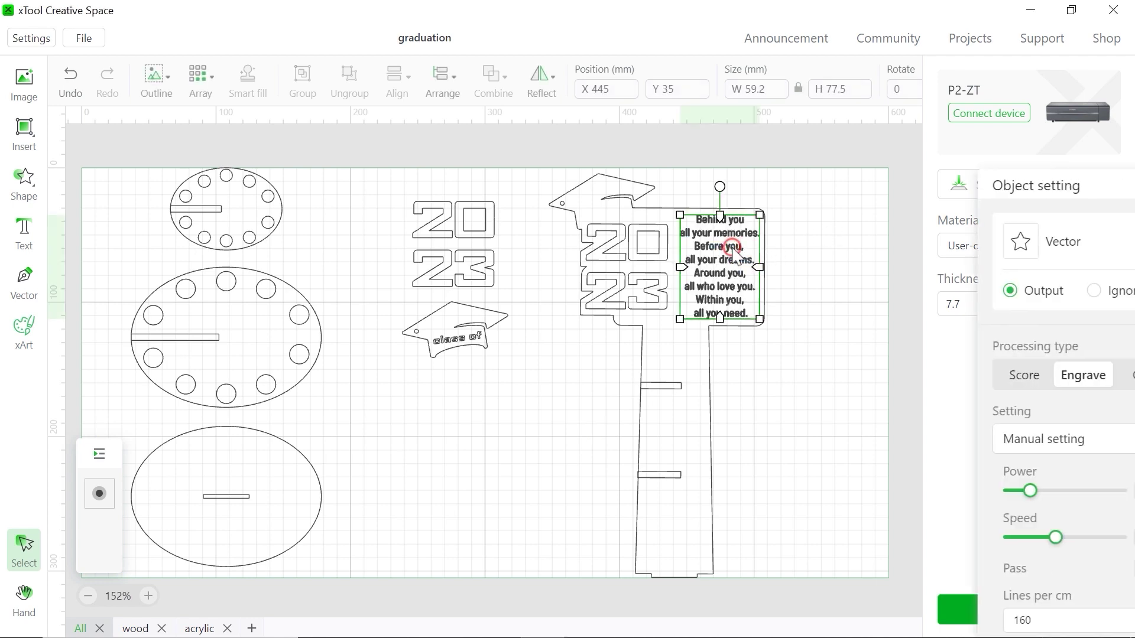
pyautogui.moveTo(732, 254); pyautogui.dragTo(807, 390)
pyautogui.click(483, 414)
# Add 'A bright future is waiting for you!' below the cap, broken into two lines
pyautogui.click(23, 230)
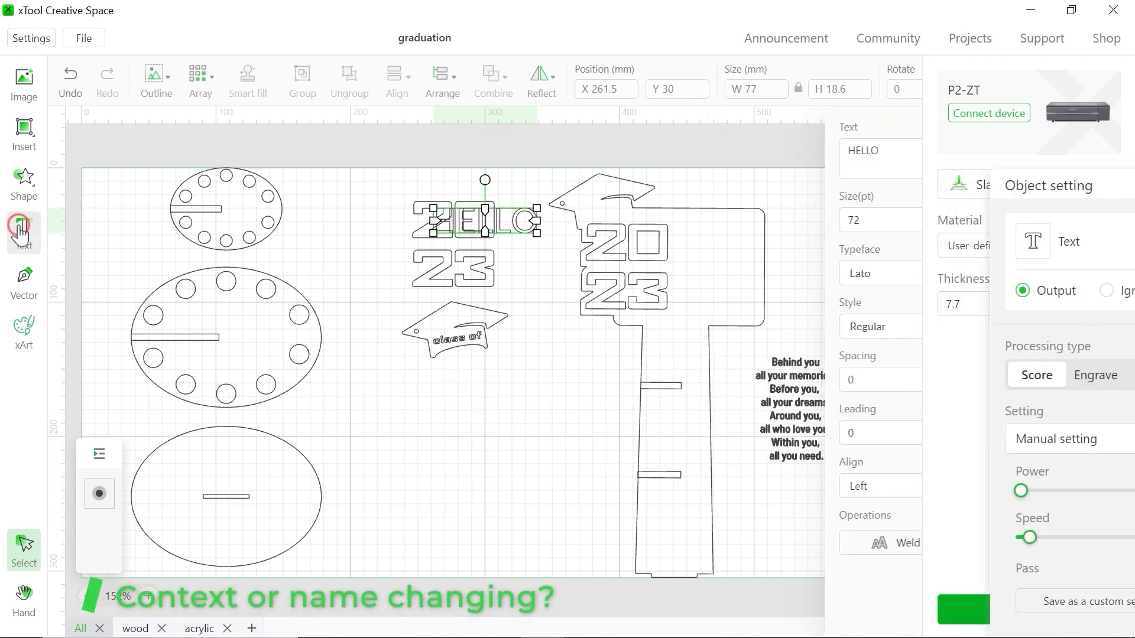
pyautogui.moveTo(520, 222); pyautogui.dragTo(511, 418)
pyautogui.moveTo(849, 152); pyautogui.dragTo(800, 147)
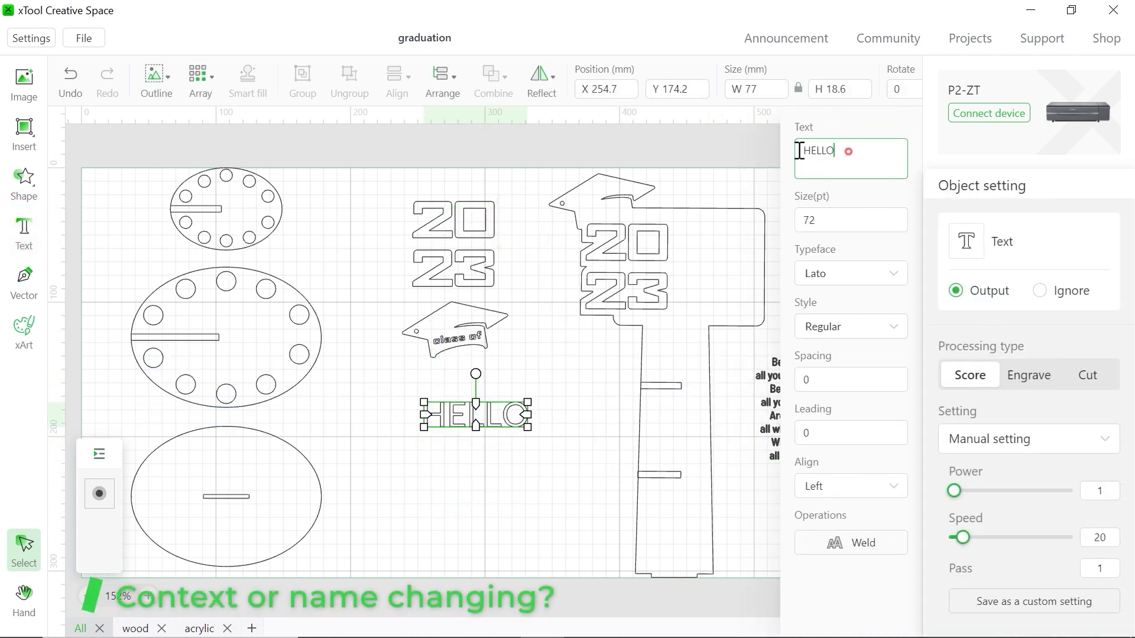
pyautogui.write('A bri')
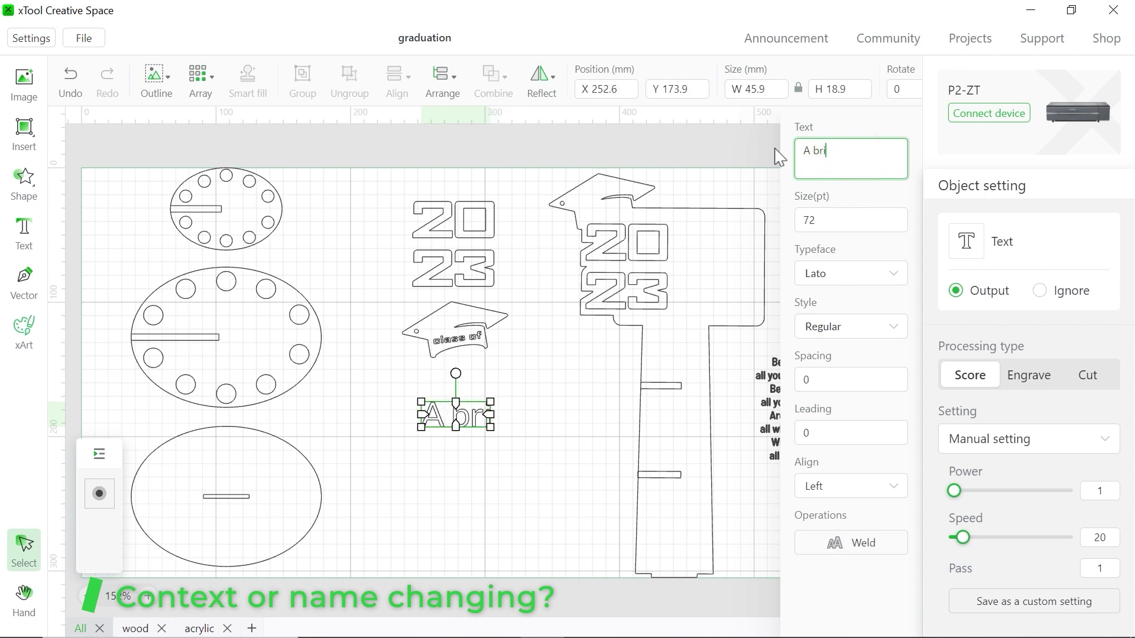
pyautogui.write('ght future is waiting for you!')
pyautogui.click(874, 151)
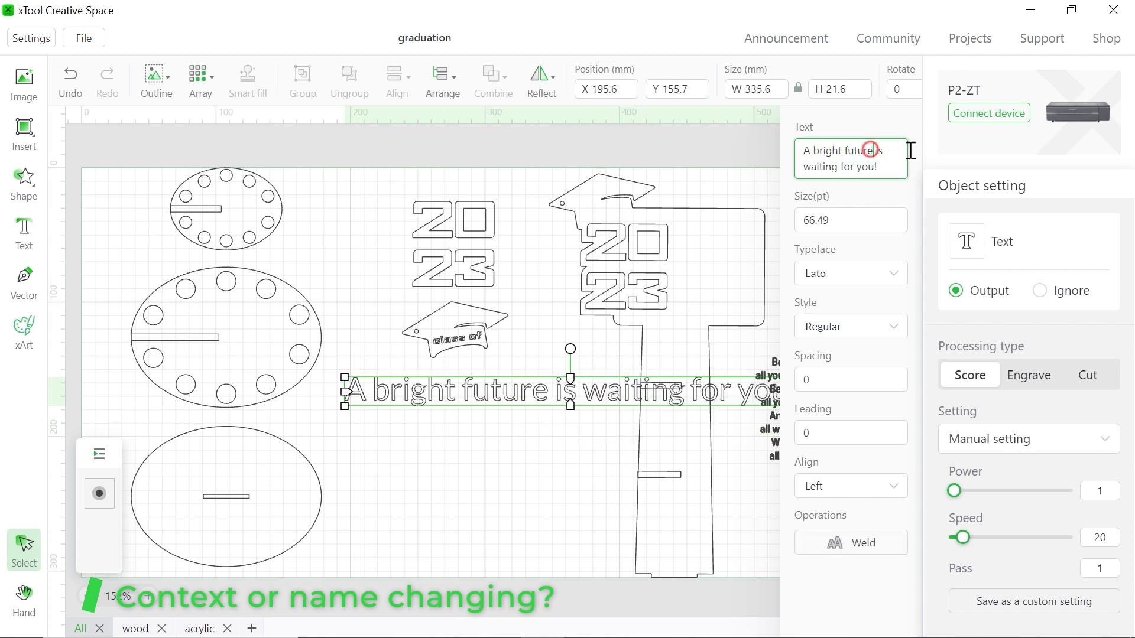
pyautogui.press('Return')
pyautogui.press('BackSpace')
pyautogui.click(532, 438)
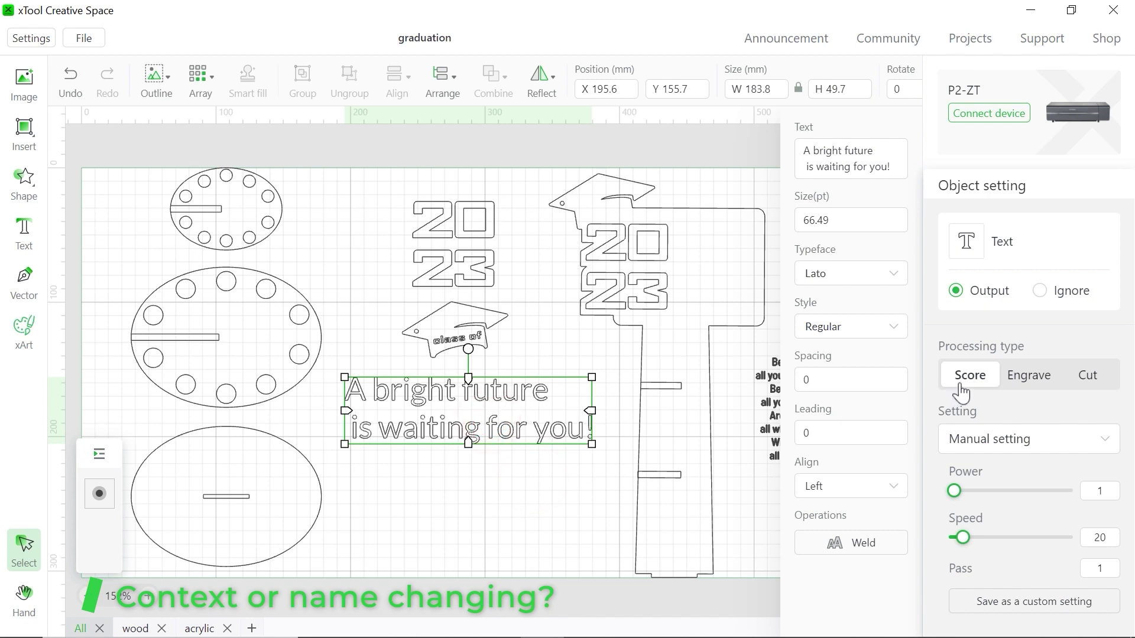
pyautogui.click(1030, 376)
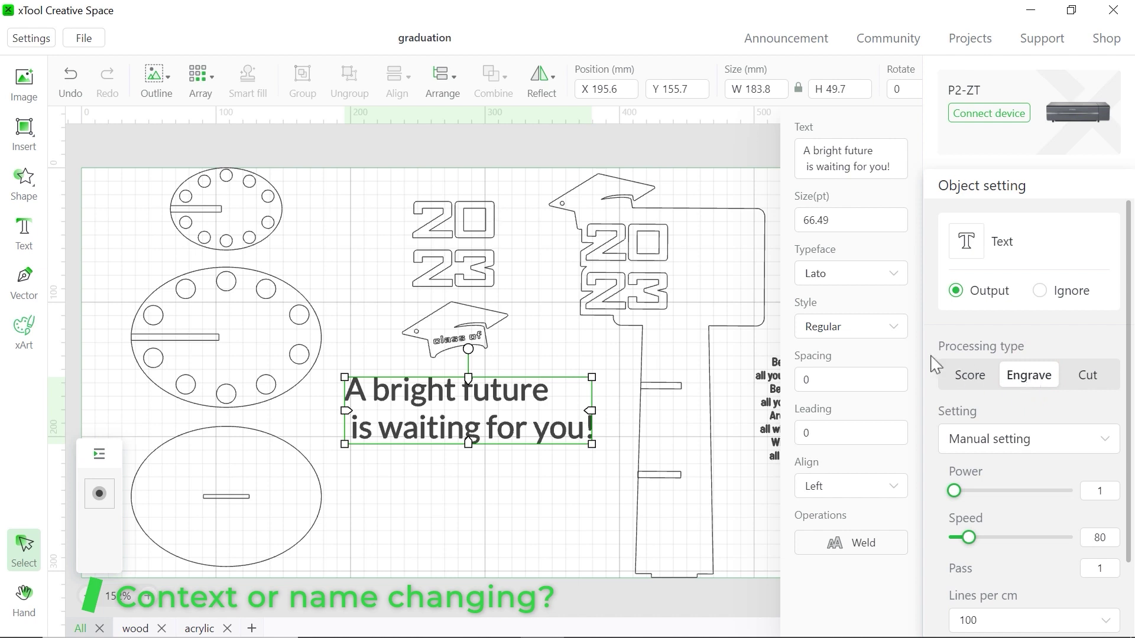
pyautogui.click(846, 220)
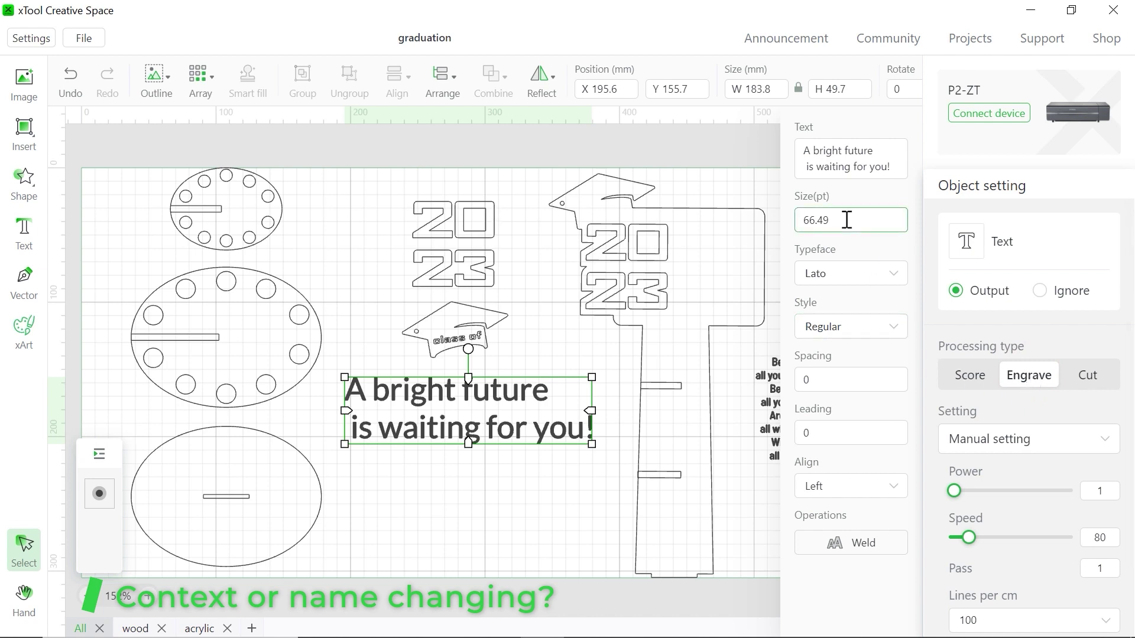
pyautogui.click(832, 278)
pyautogui.scroll(-5, 755, 420)
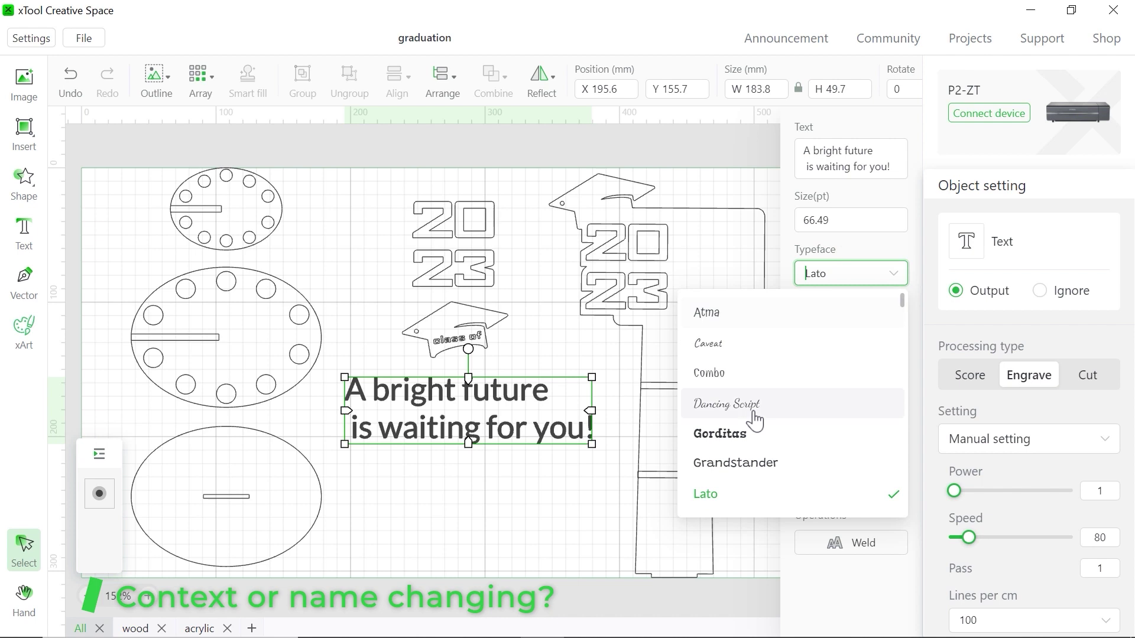
pyautogui.click(712, 466)
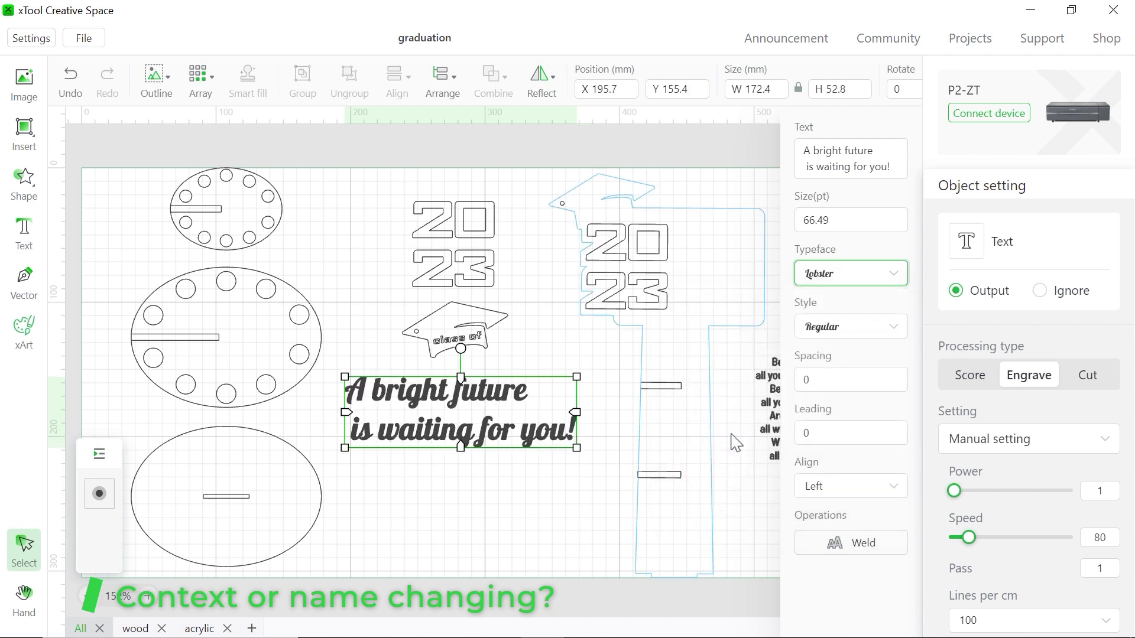
pyautogui.click(868, 328)
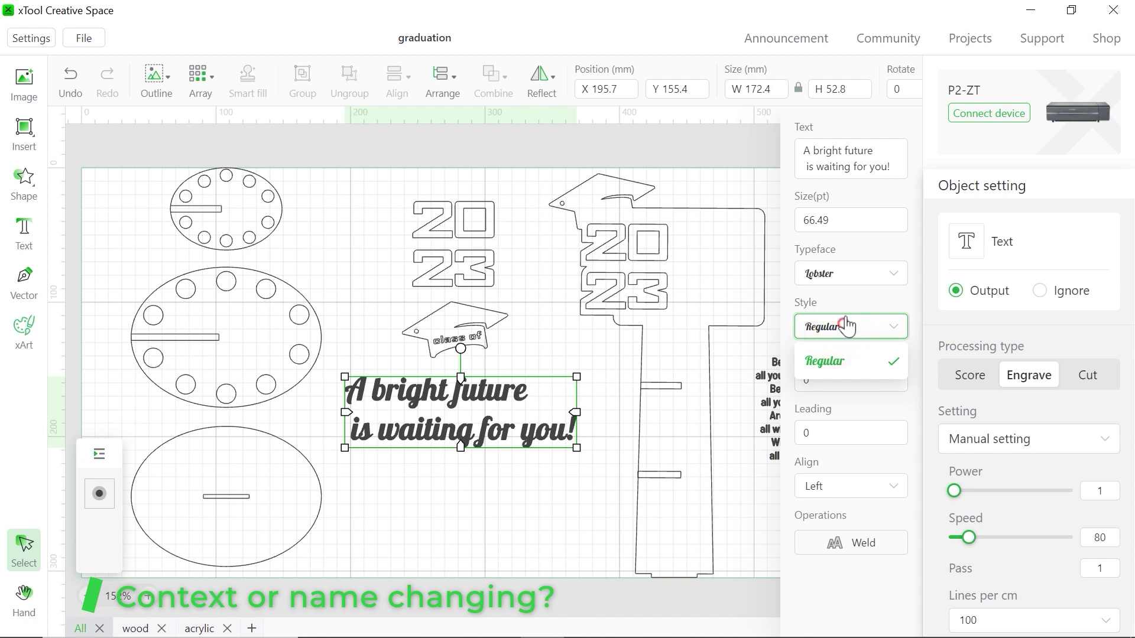
pyautogui.click(846, 325)
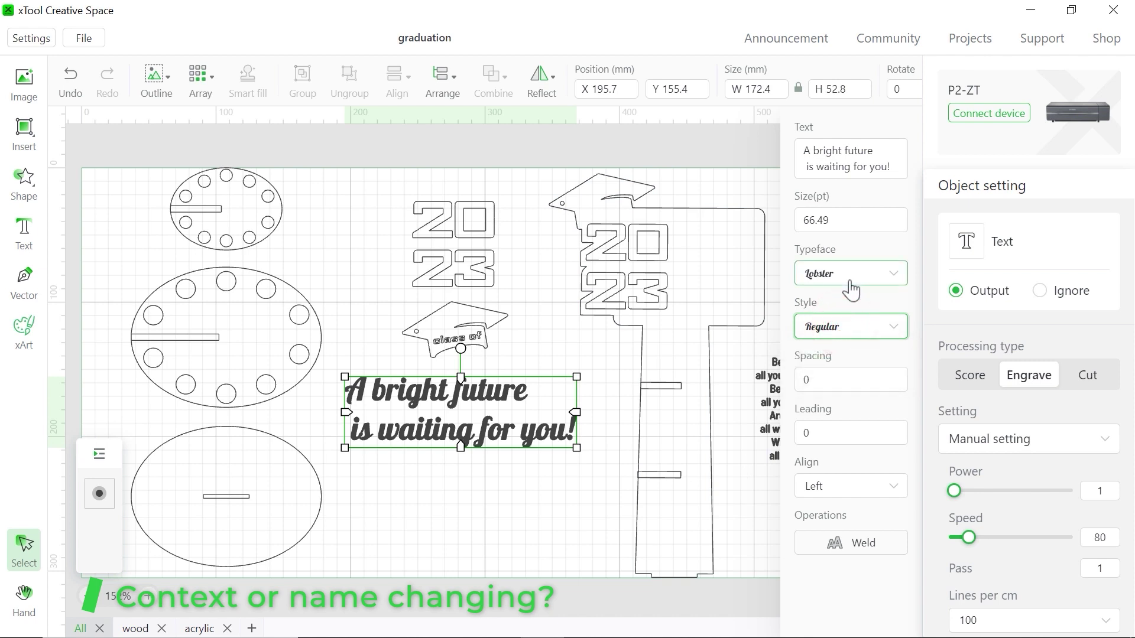
pyautogui.click(838, 273)
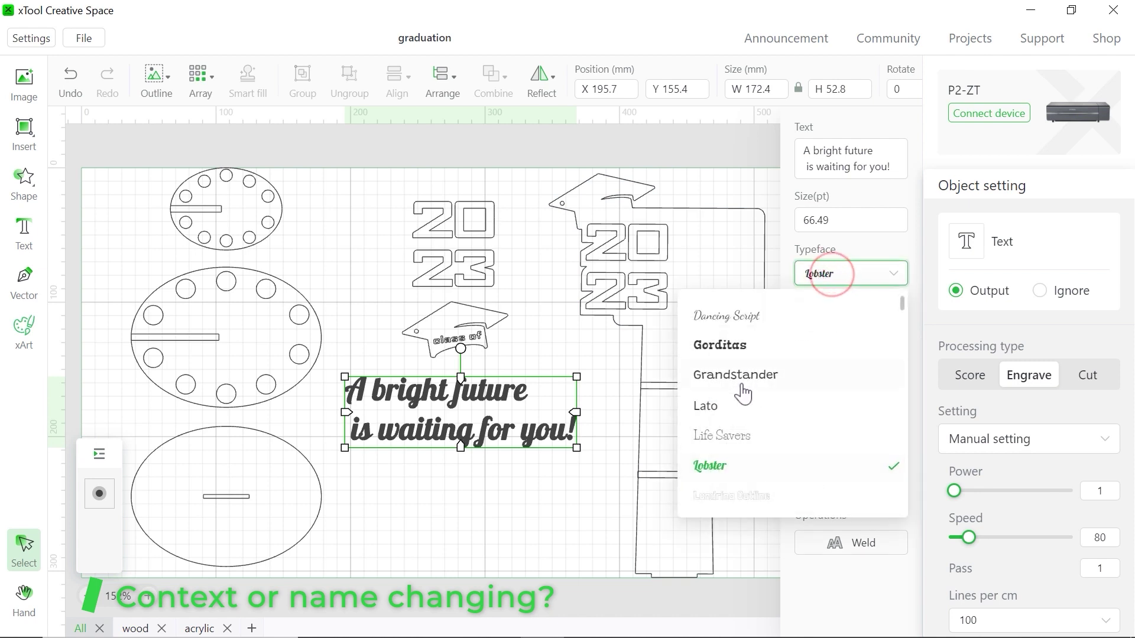
pyautogui.click(720, 414)
pyautogui.click(843, 327)
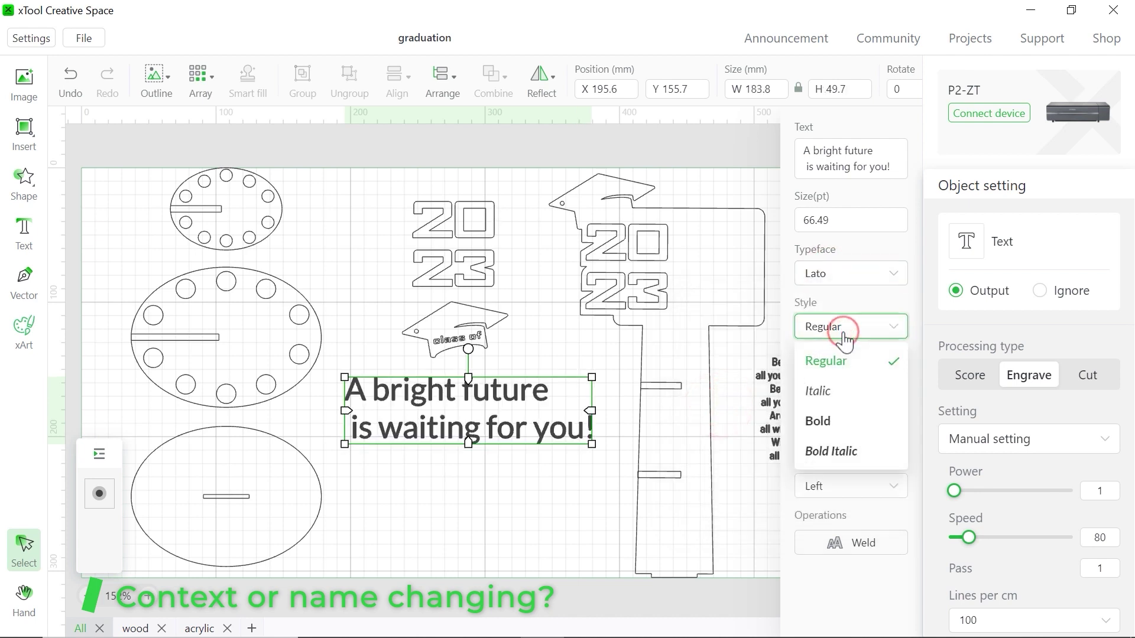
pyautogui.click(819, 422)
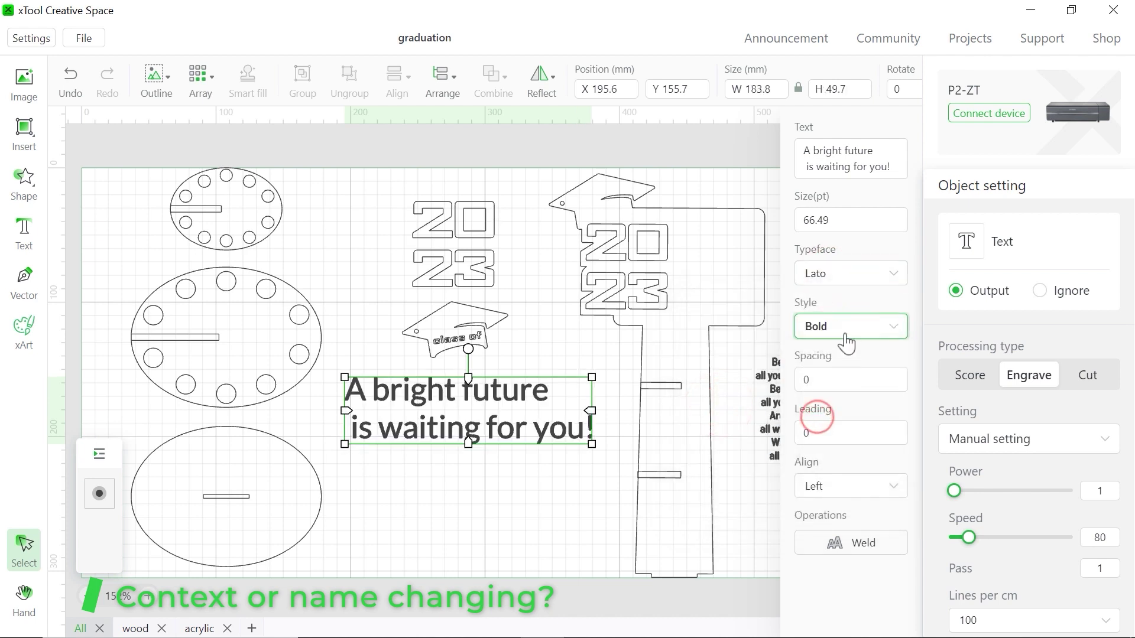
pyautogui.click(845, 331)
pyautogui.click(843, 357)
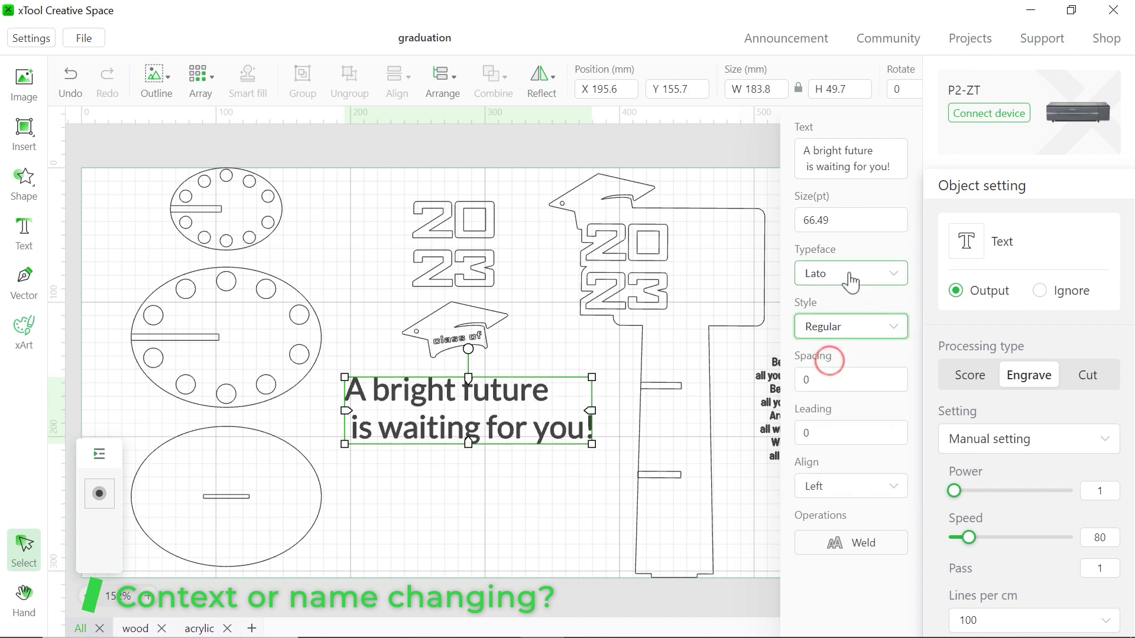
pyautogui.click(849, 275)
pyautogui.click(738, 463)
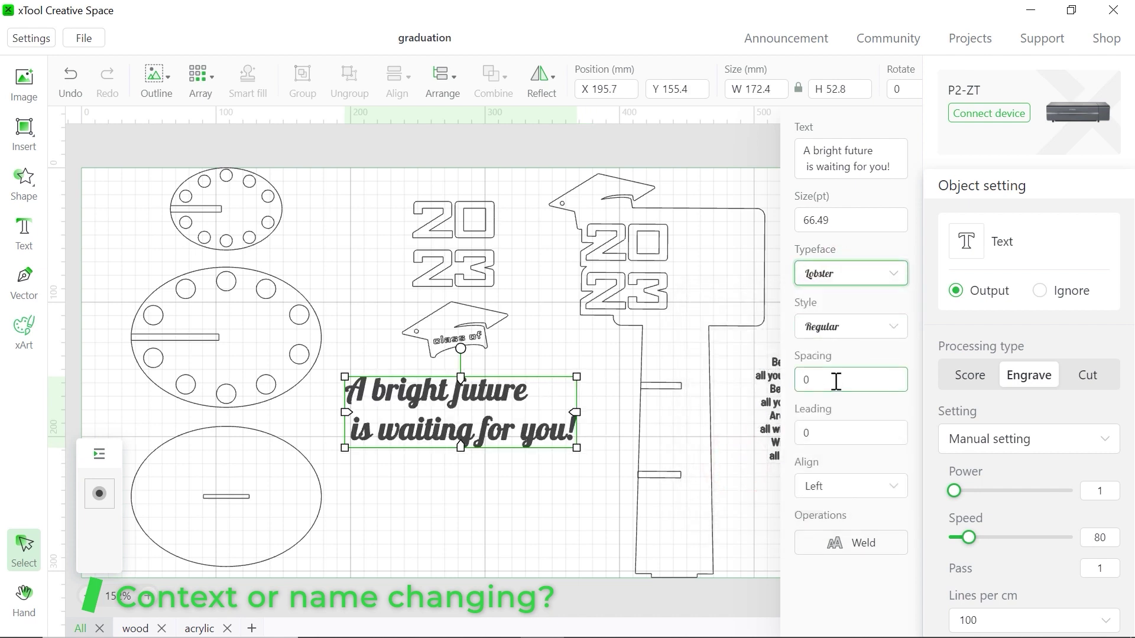
# Try letter spacing 20 and line spacing 35 on the message, then reset the spacing to 0
pyautogui.click(820, 379)
pyautogui.write('2')
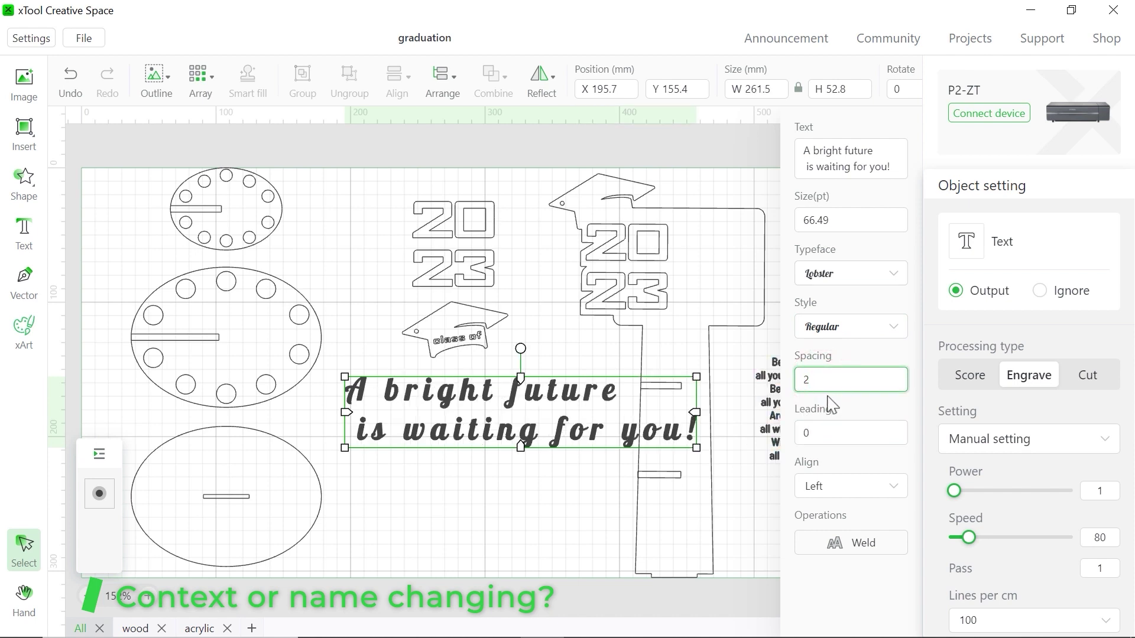
pyautogui.write('0')
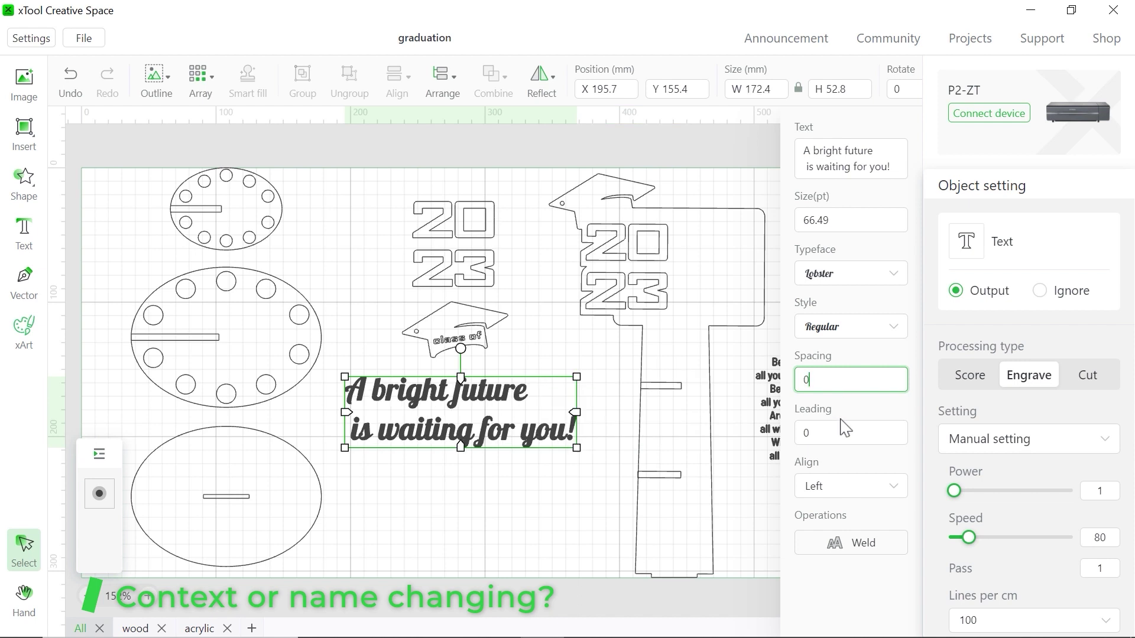
pyautogui.click(835, 430)
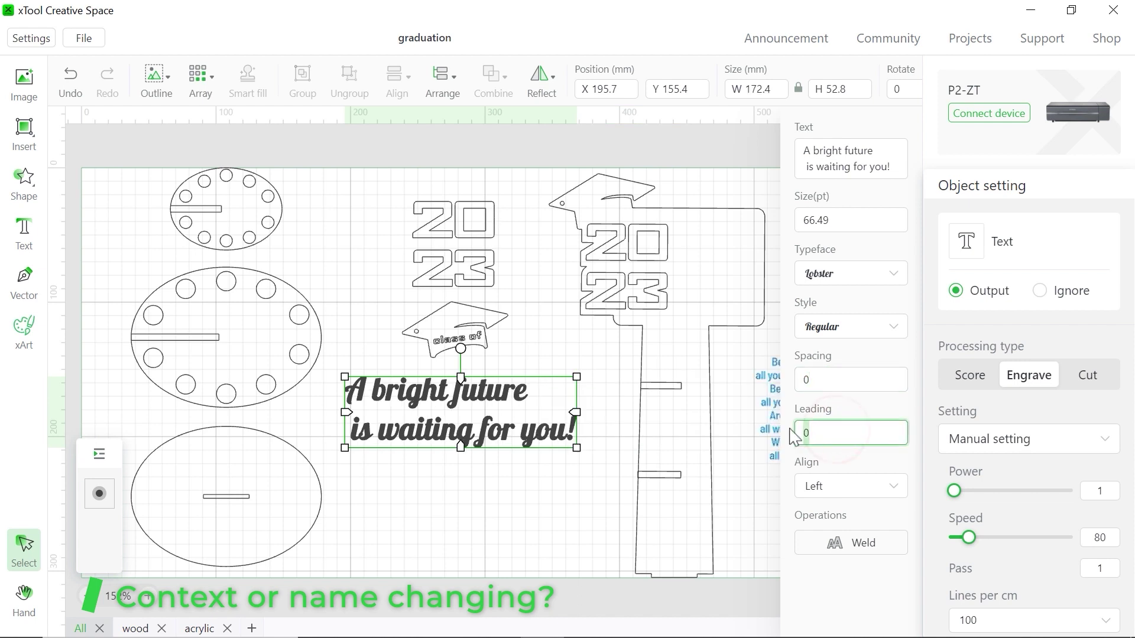
pyautogui.write('3')
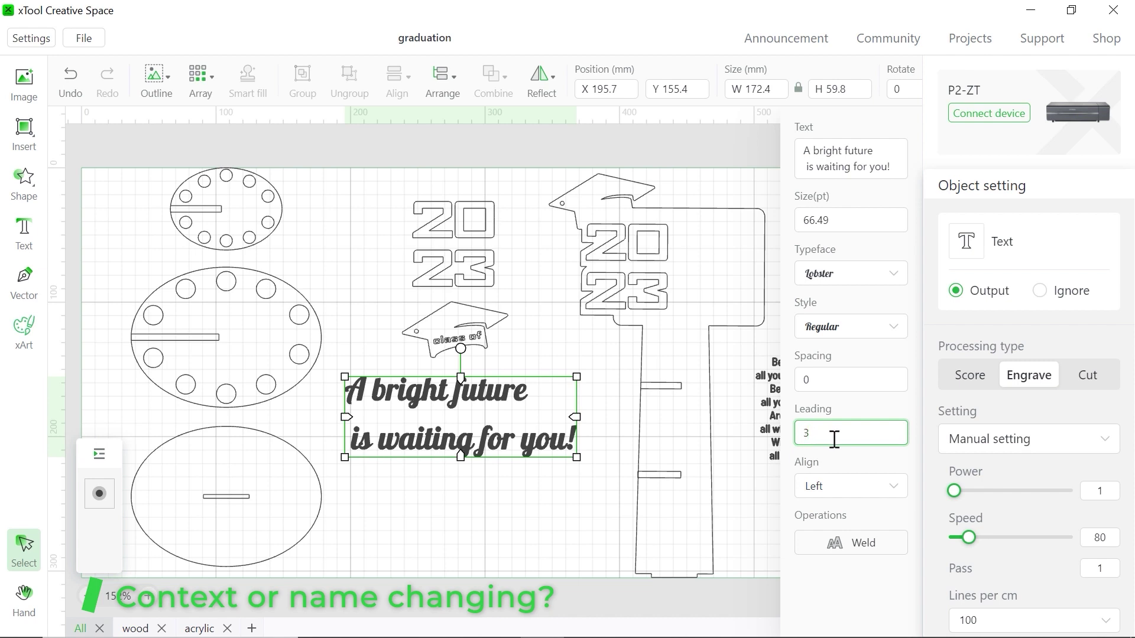
pyautogui.write('5')
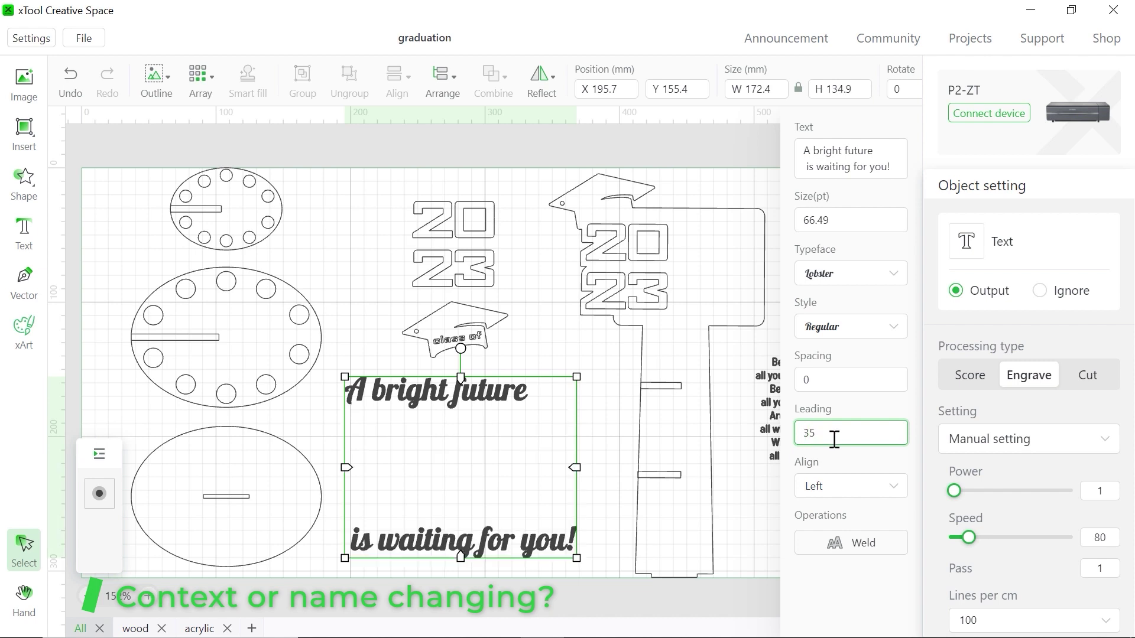
pyautogui.press('BackSpace')
pyautogui.write('0')
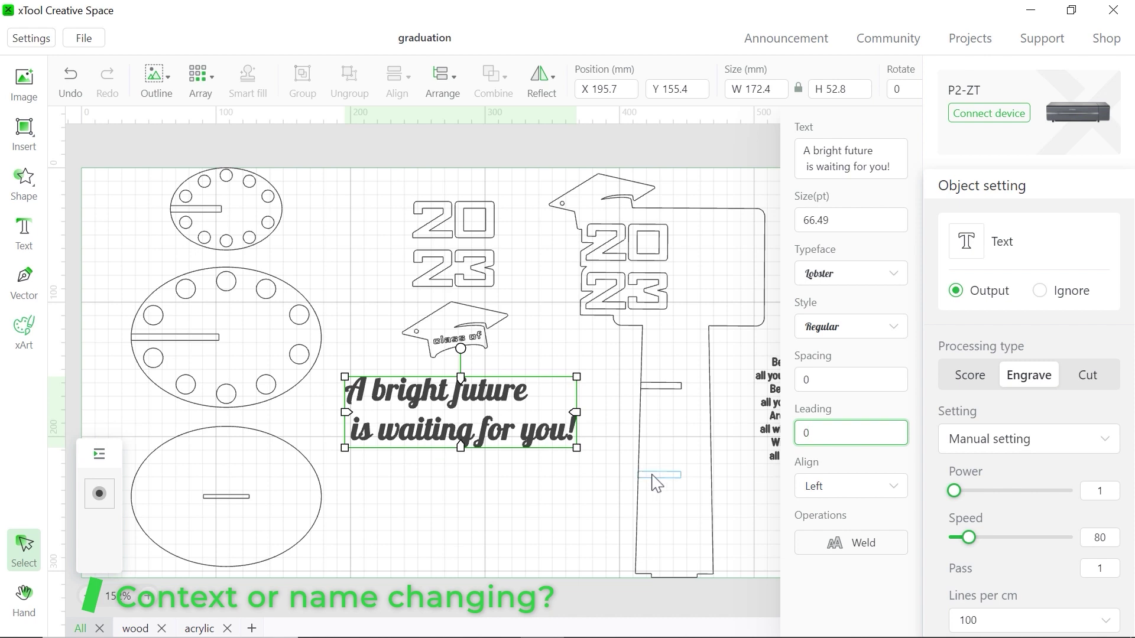
# Middle-align the two lines and move the message to X 213.8, Y 199.3
pyautogui.click(842, 484)
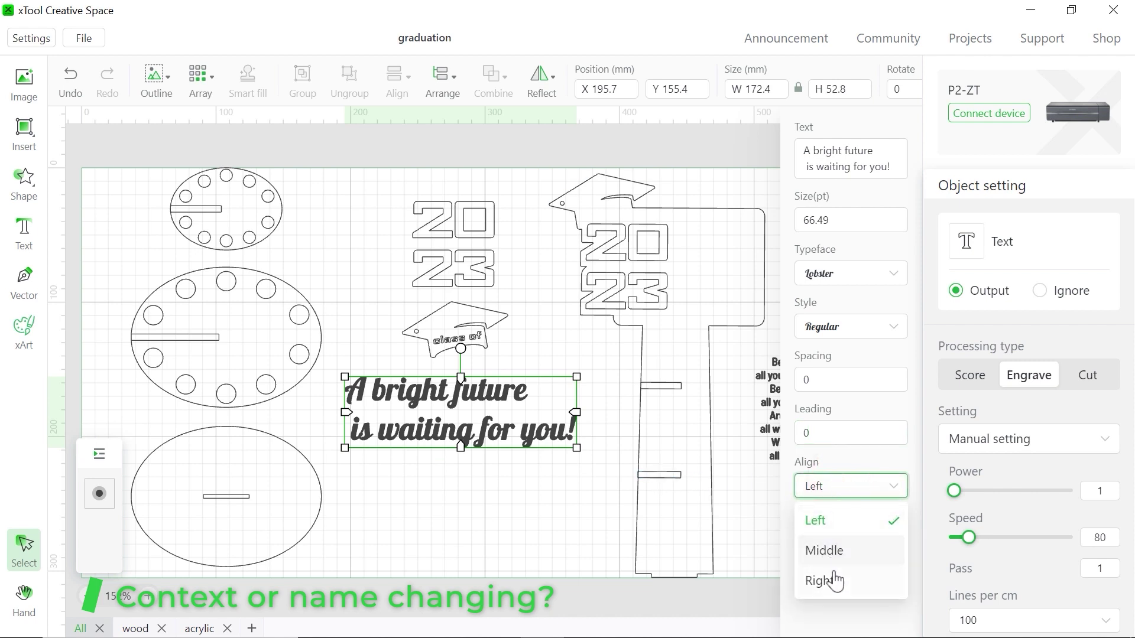
pyautogui.click(835, 552)
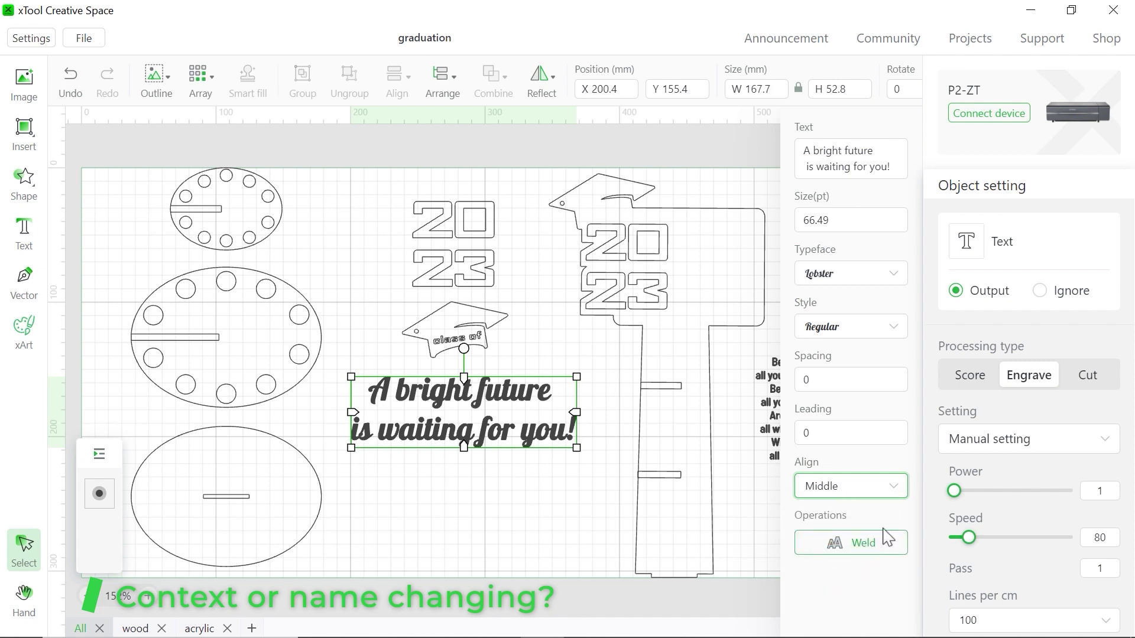
pyautogui.moveTo(491, 416); pyautogui.dragTo(518, 471)
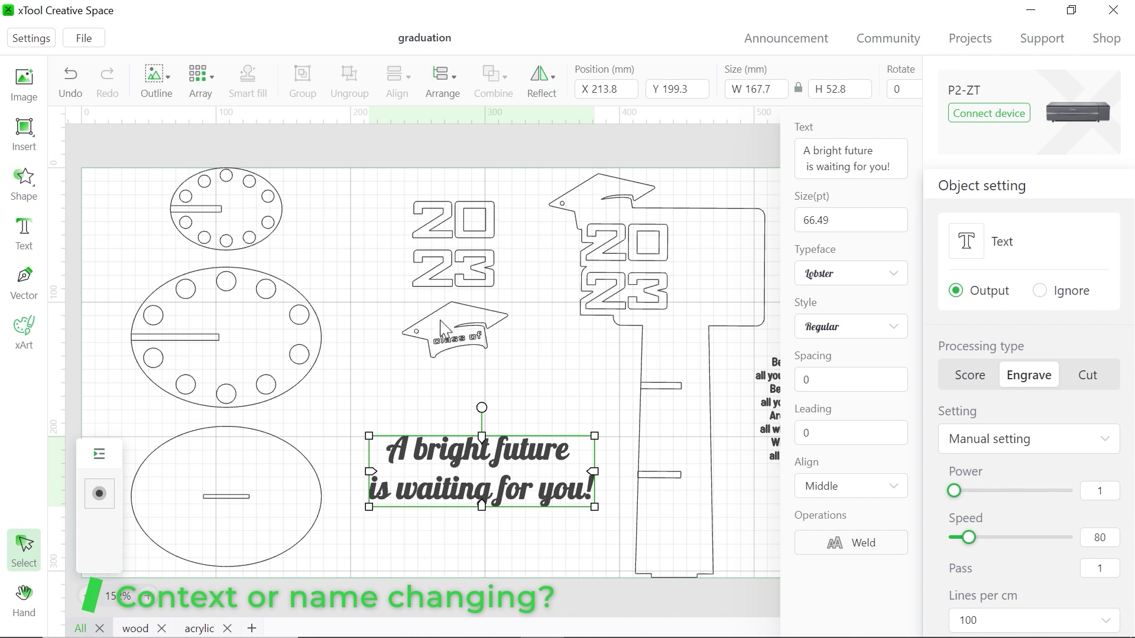
# Add a text object below the cap and replace HELLO with the graduate's name
pyautogui.click(23, 229)
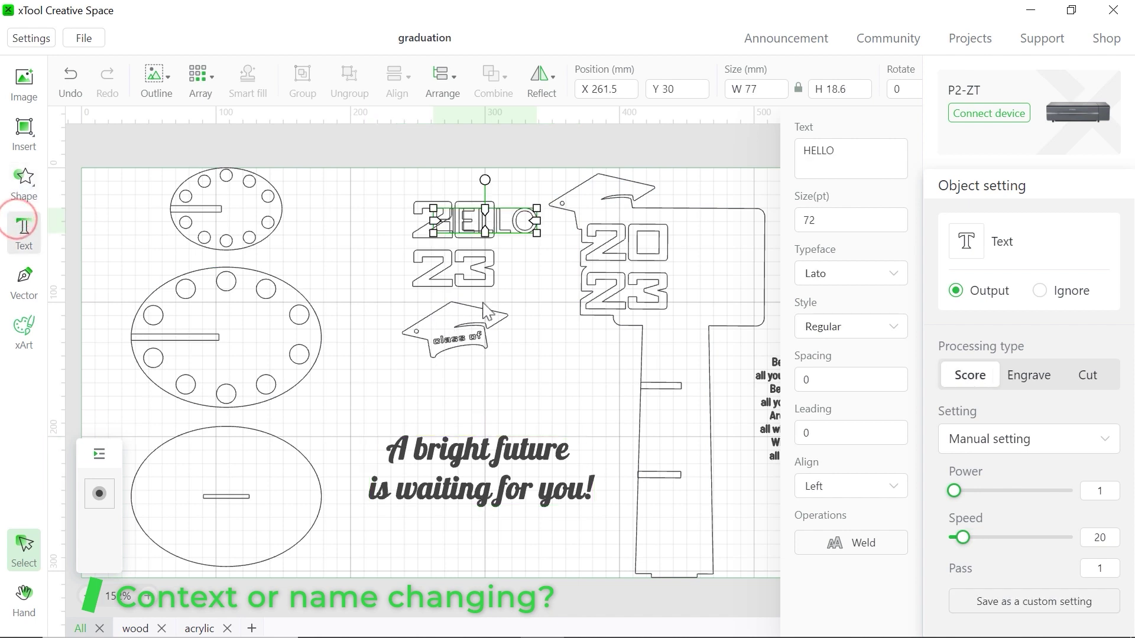
pyautogui.moveTo(509, 224); pyautogui.dragTo(499, 389)
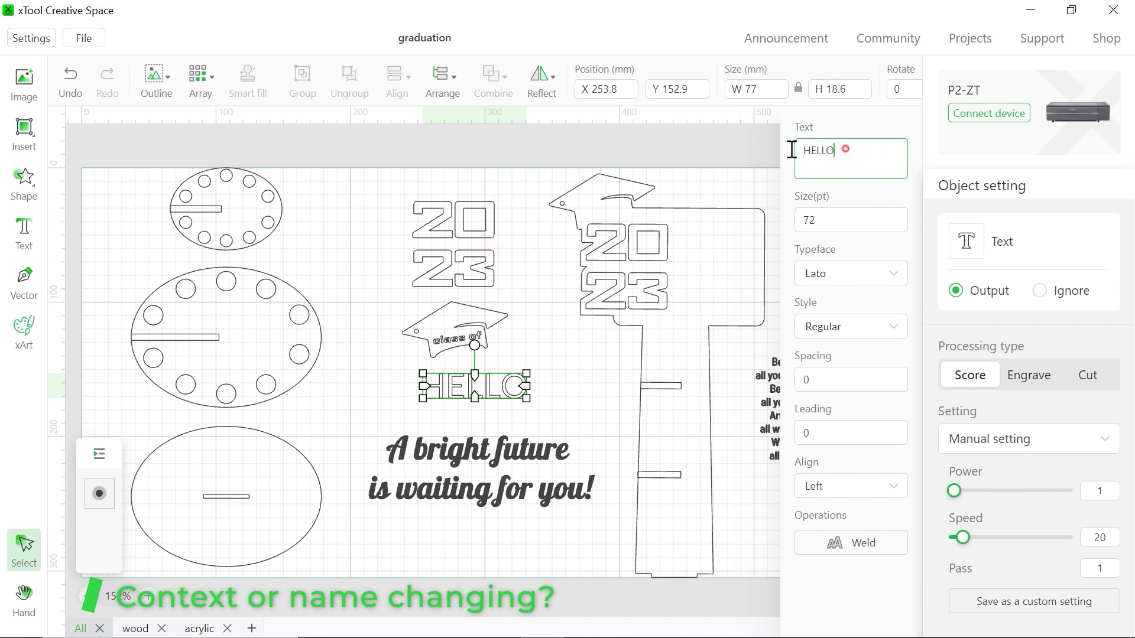
pyautogui.doubleClick(791, 150)
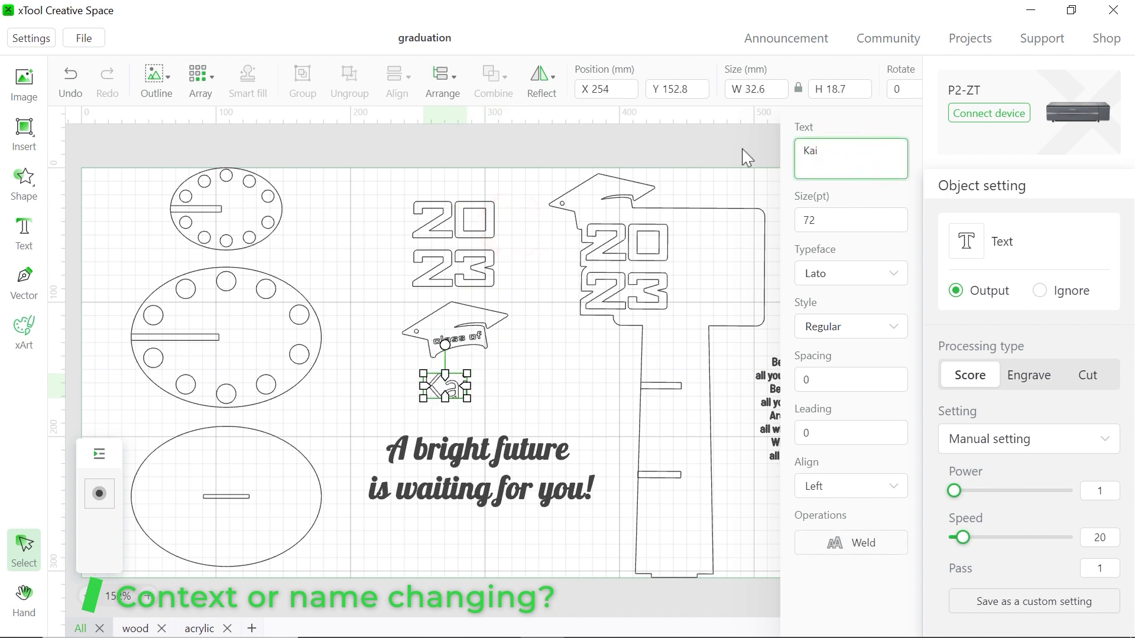
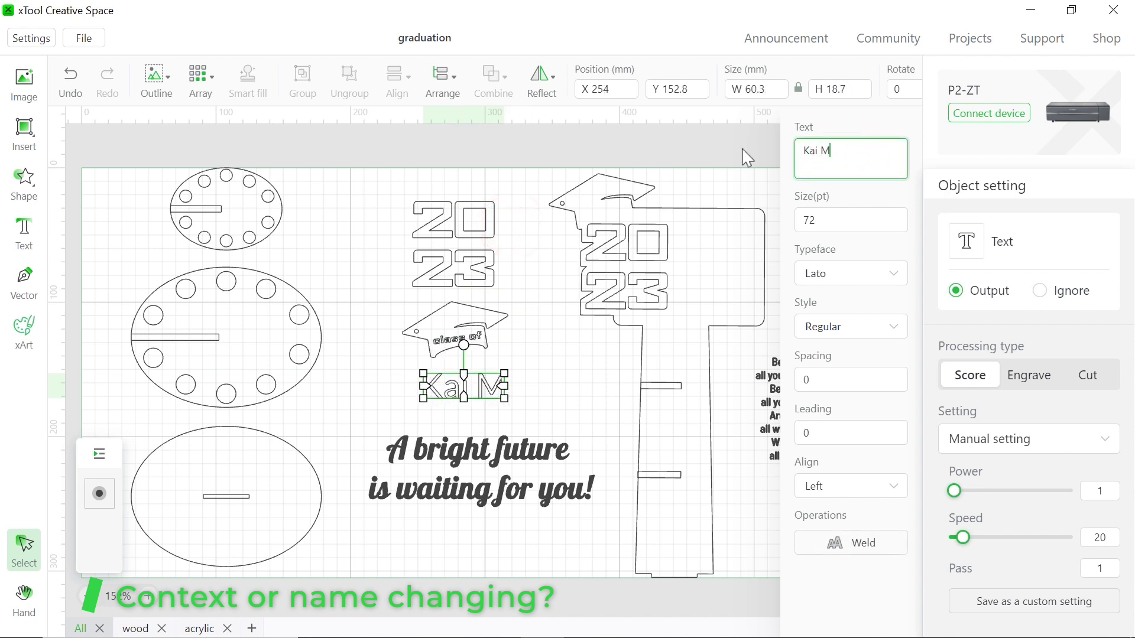
# Set the name to Engrave in the Lobster typeface and scale it down
pyautogui.click(1028, 377)
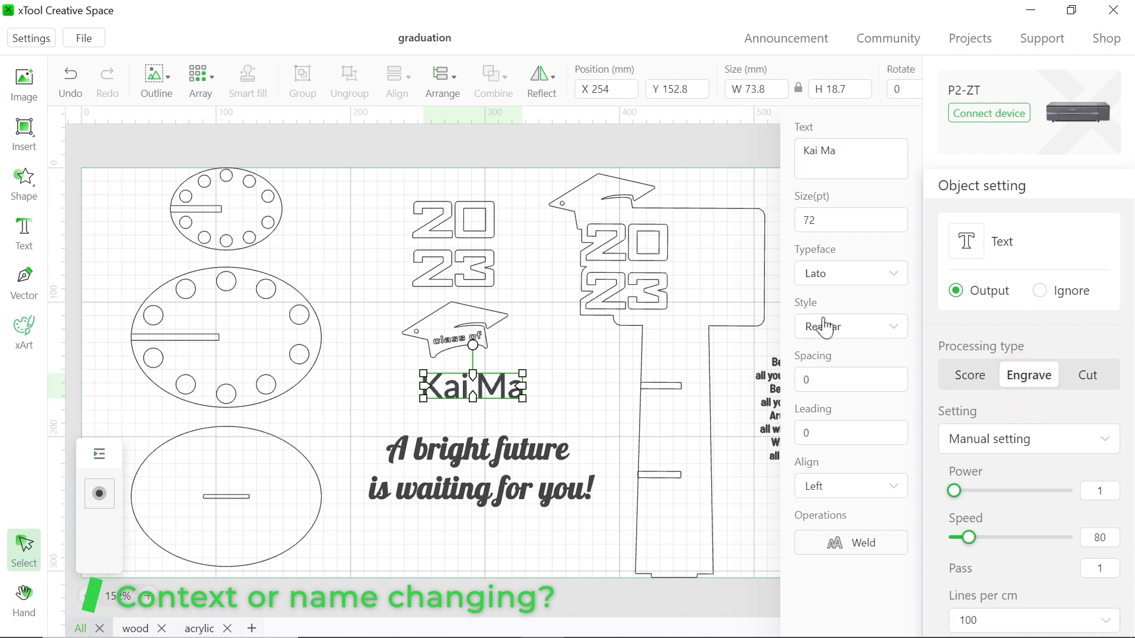
pyautogui.click(839, 275)
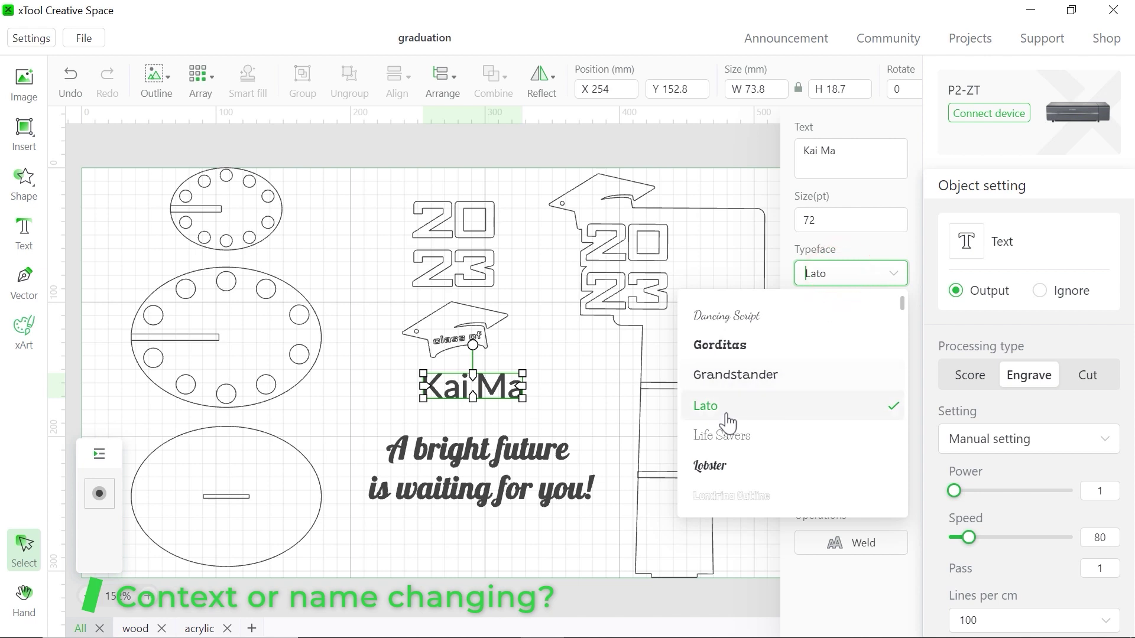
pyautogui.click(712, 467)
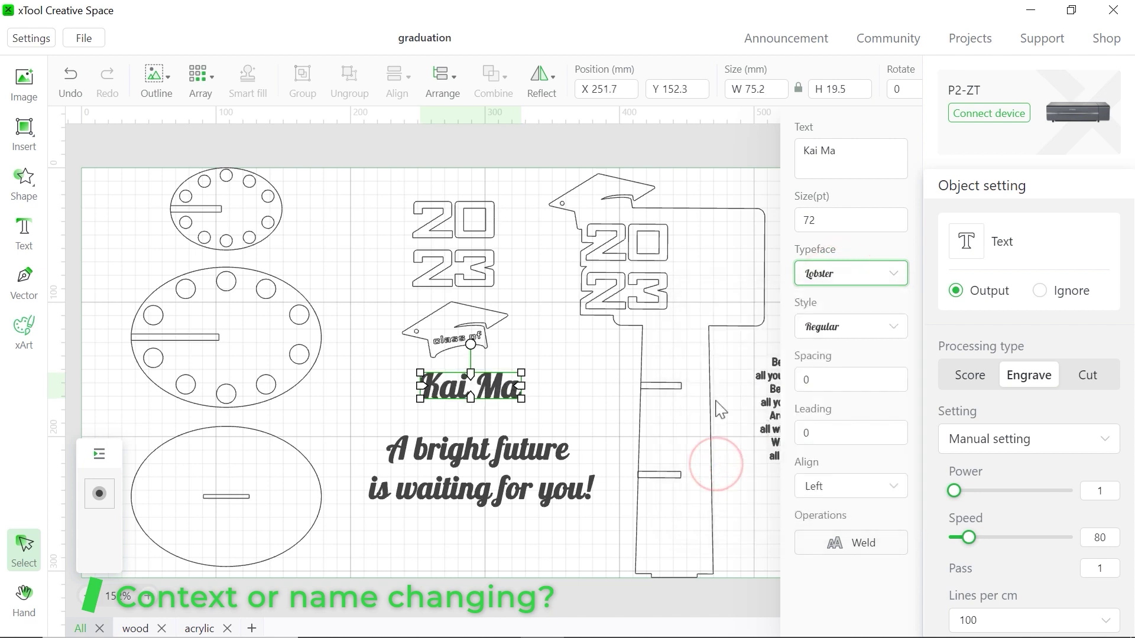
pyautogui.moveTo(523, 400); pyautogui.dragTo(468, 363)
pyautogui.click(551, 401)
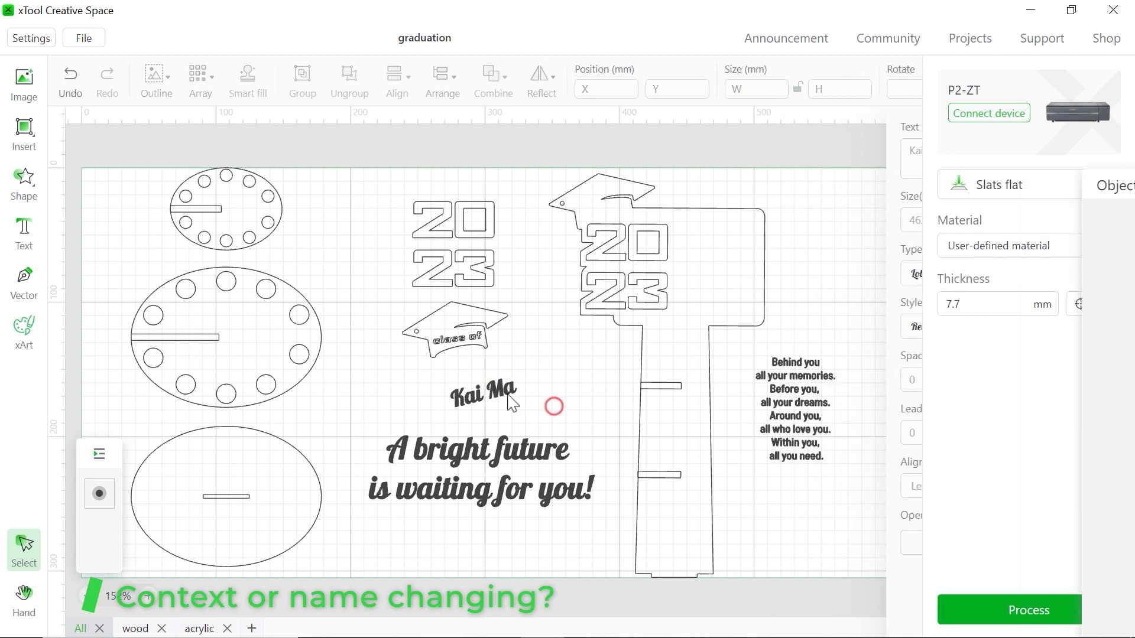
# Shrink the name further and set it on the cap just above 'class of'
pyautogui.click(501, 391)
pyautogui.moveTo(517, 408); pyautogui.dragTo(450, 322)
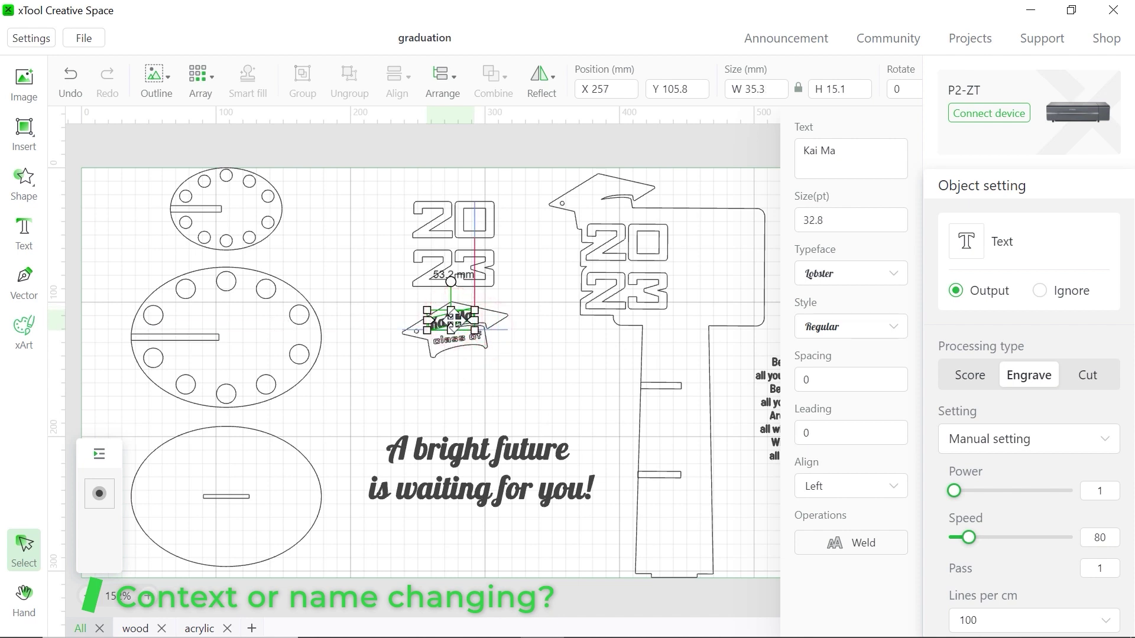
pyautogui.click(539, 356)
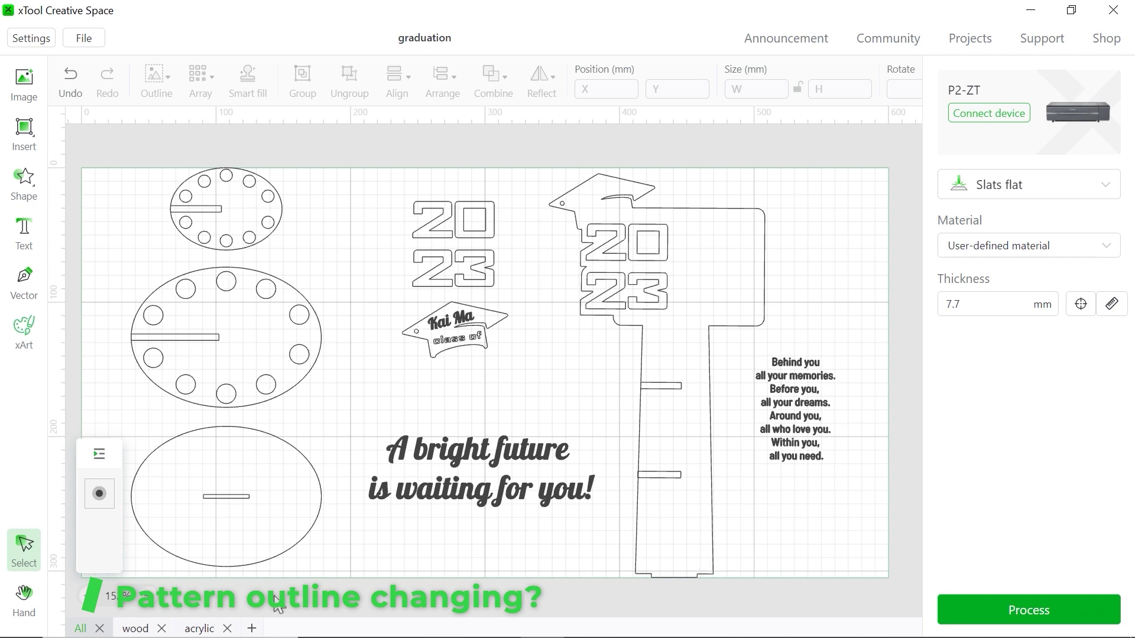
# Import peace.jpg into a new blank canvas, scale it to fit and move it right
pyautogui.click(251, 627)
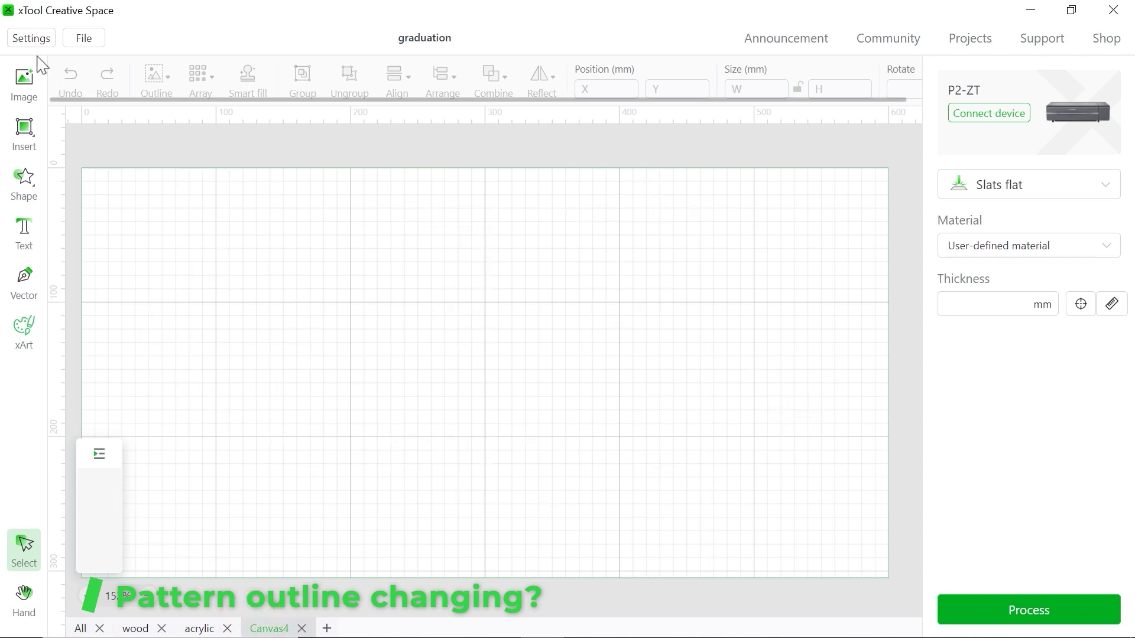
pyautogui.click(23, 80)
pyautogui.click(213, 150)
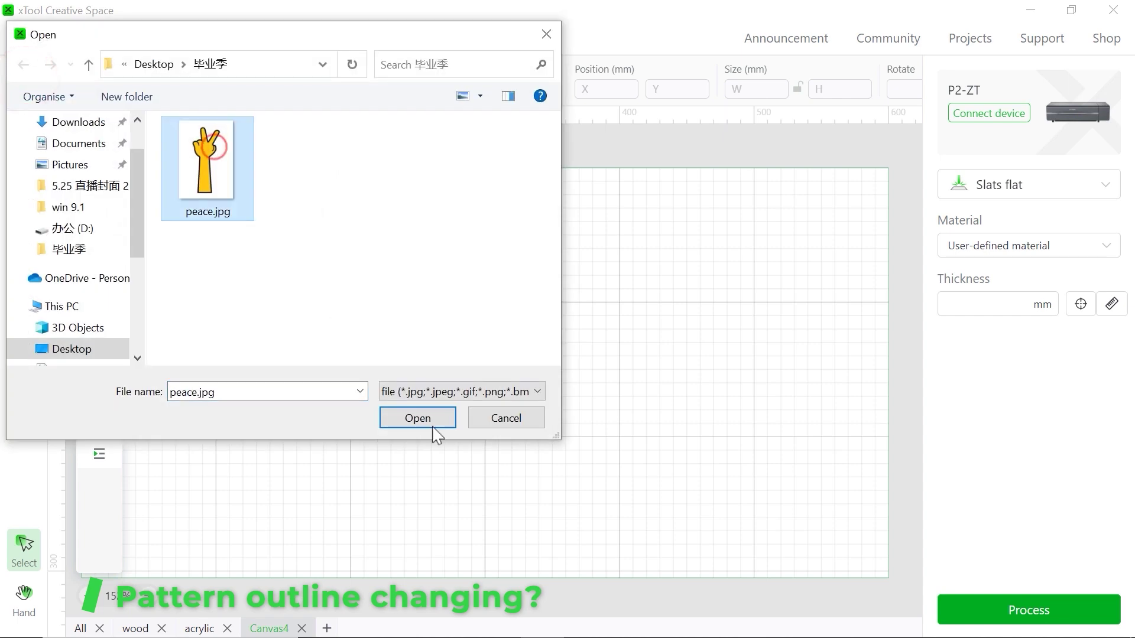
pyautogui.click(433, 423)
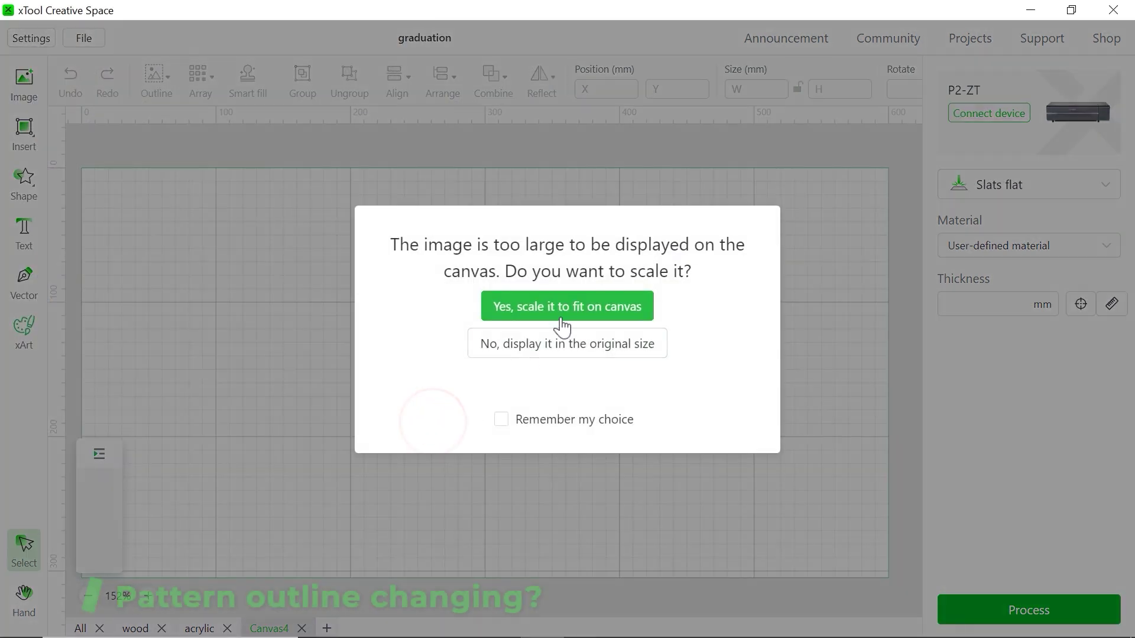
pyautogui.click(562, 319)
pyautogui.moveTo(309, 329); pyautogui.dragTo(588, 327)
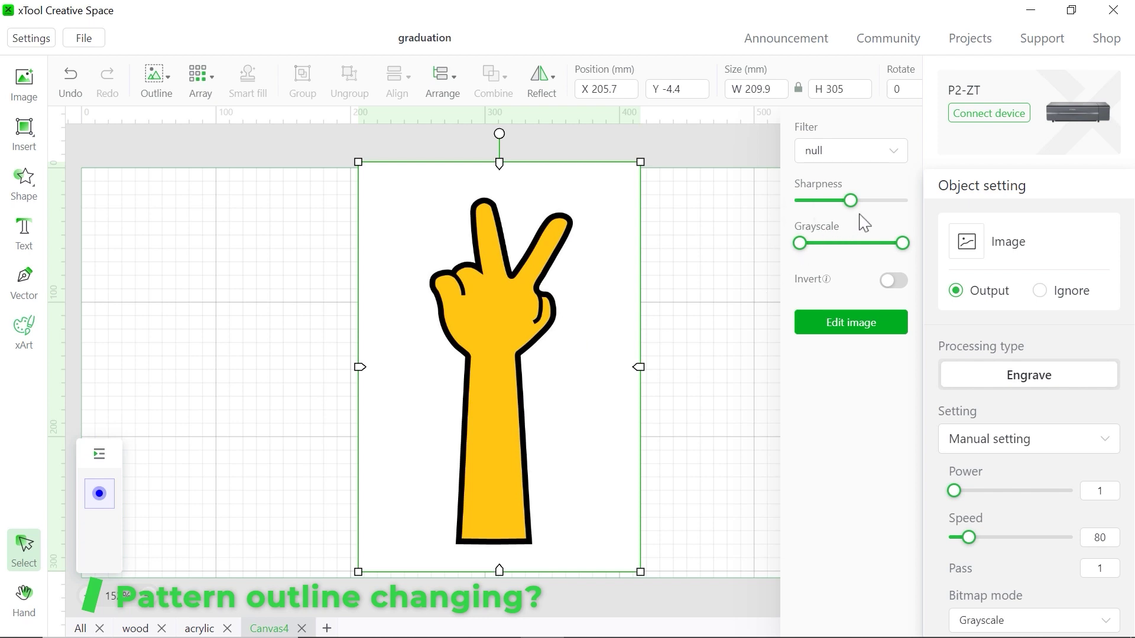
# Raise the hand image's sharpness to 100 and max out Grayscale for a grey fill
pyautogui.moveTo(856, 217)
pyautogui.moveTo(855, 210); pyautogui.dragTo(802, 243)
pyautogui.moveTo(903, 245)
pyautogui.moveTo(880, 252); pyautogui.dragTo(933, 255)
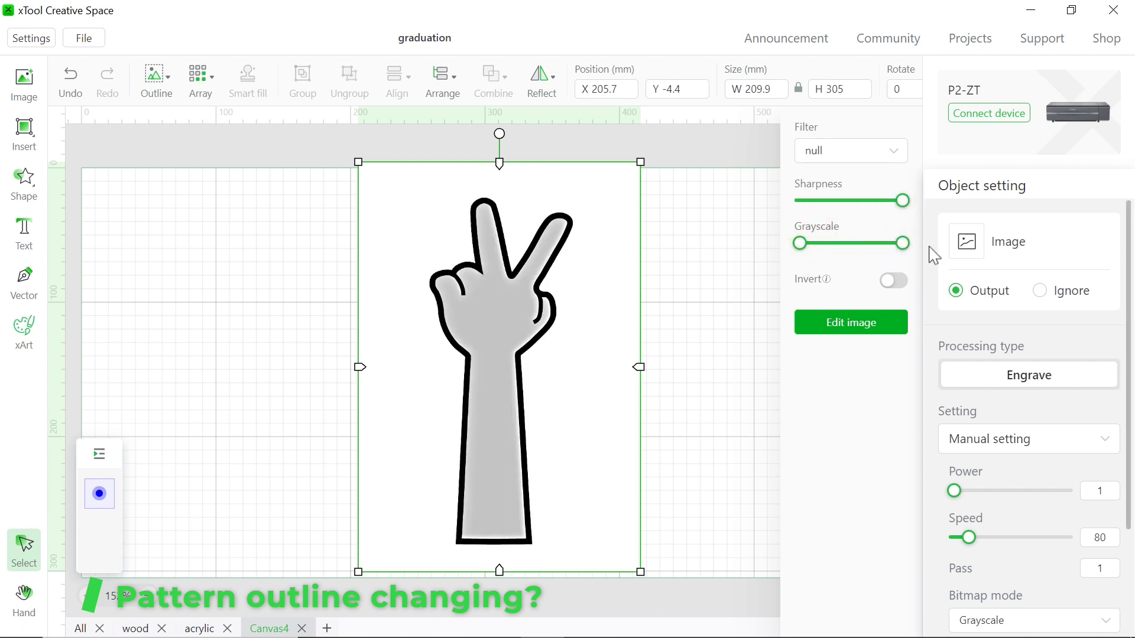
# Magic-wand away the white background and the grey fill inside the hand, then save the edit
pyautogui.click(858, 335)
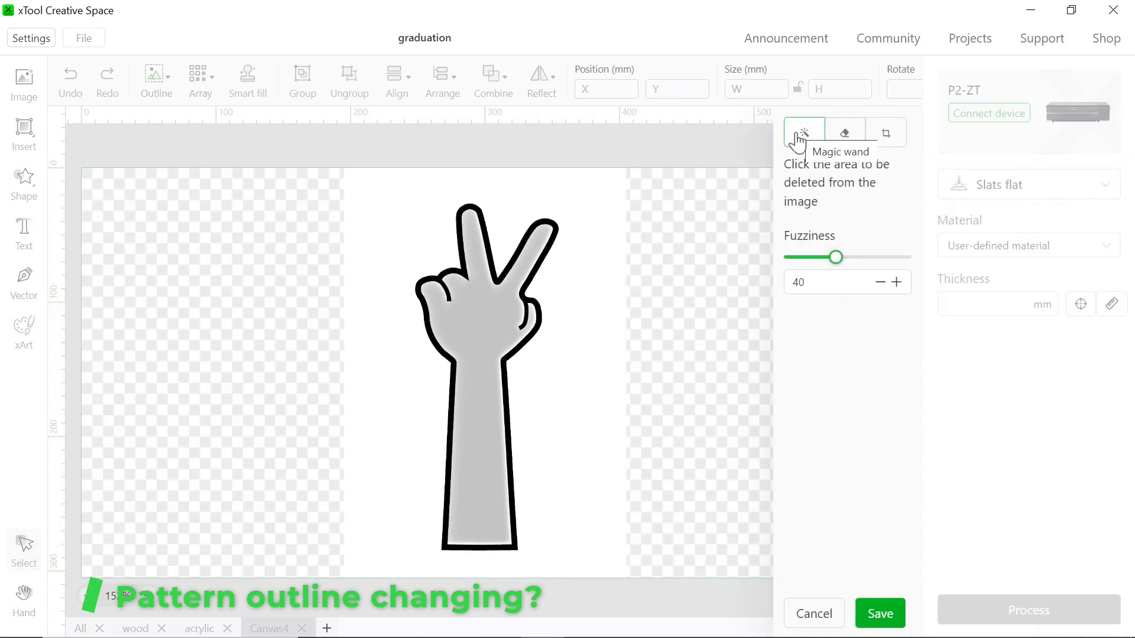
pyautogui.click(798, 138)
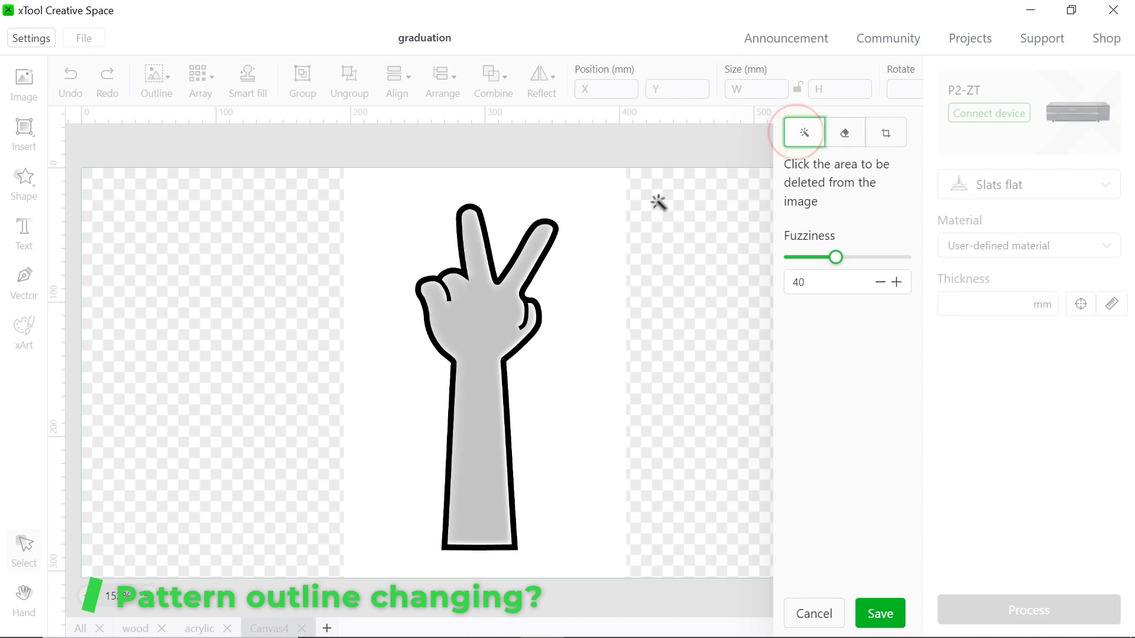
pyautogui.click(596, 225)
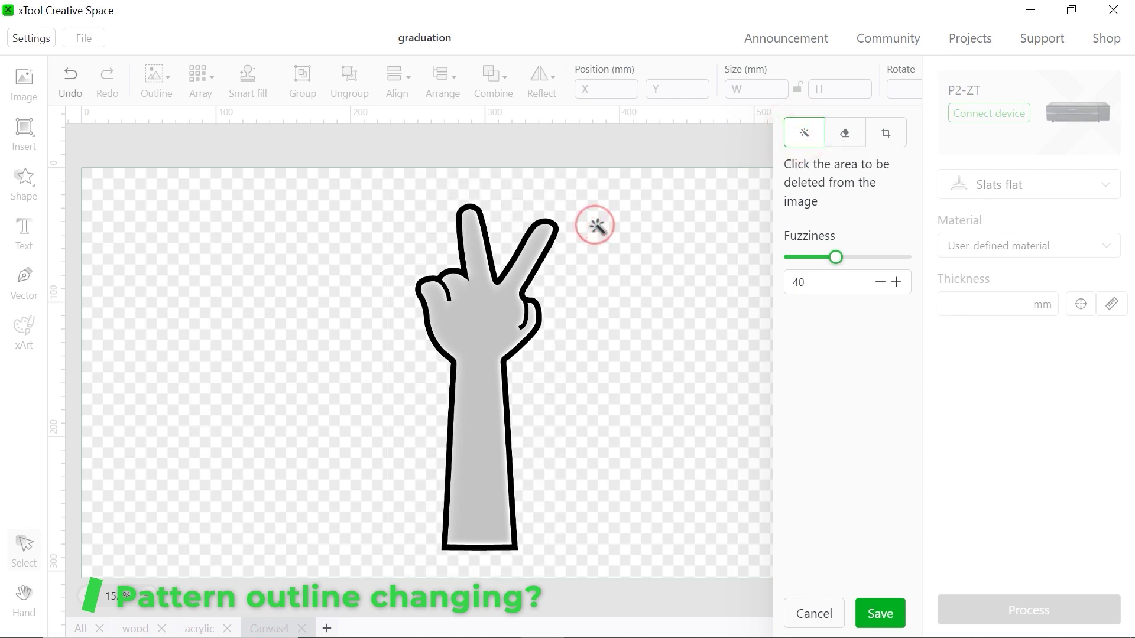
pyautogui.click(491, 313)
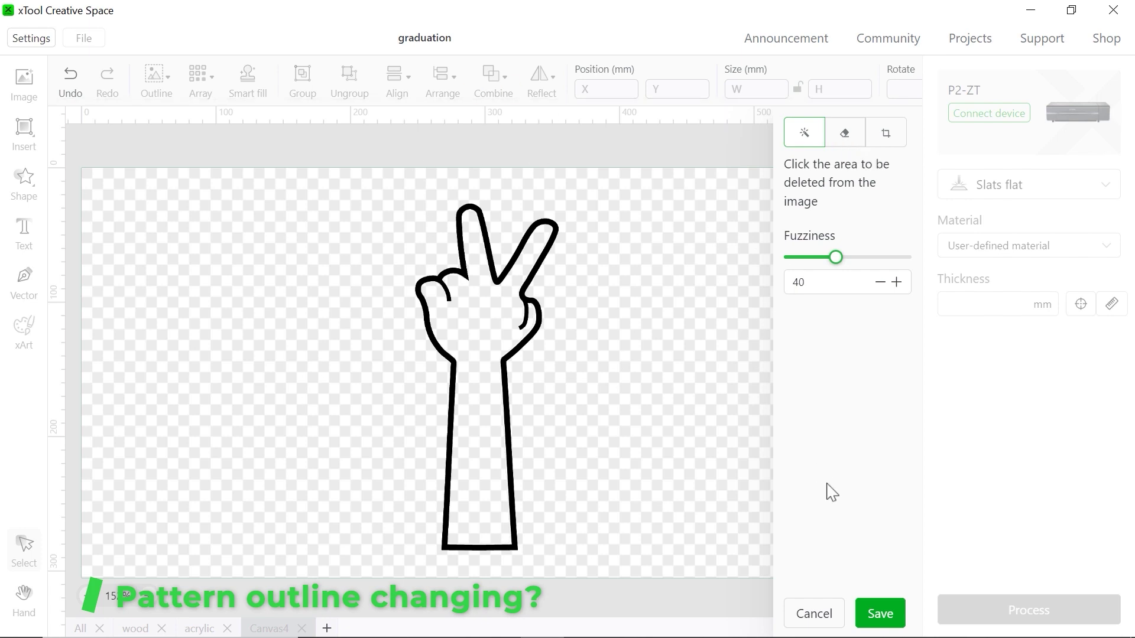
pyautogui.click(880, 613)
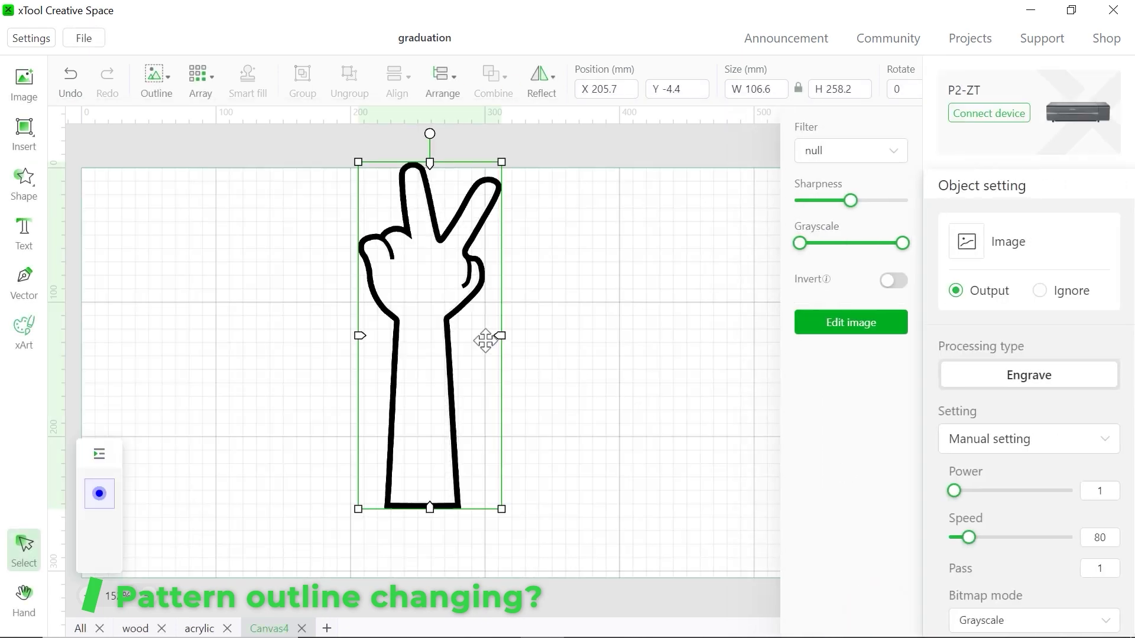
# Nudge the hand down and outline it with a 2 mm offset, inner bitmap outline off
pyautogui.moveTo(485, 341); pyautogui.dragTo(477, 369)
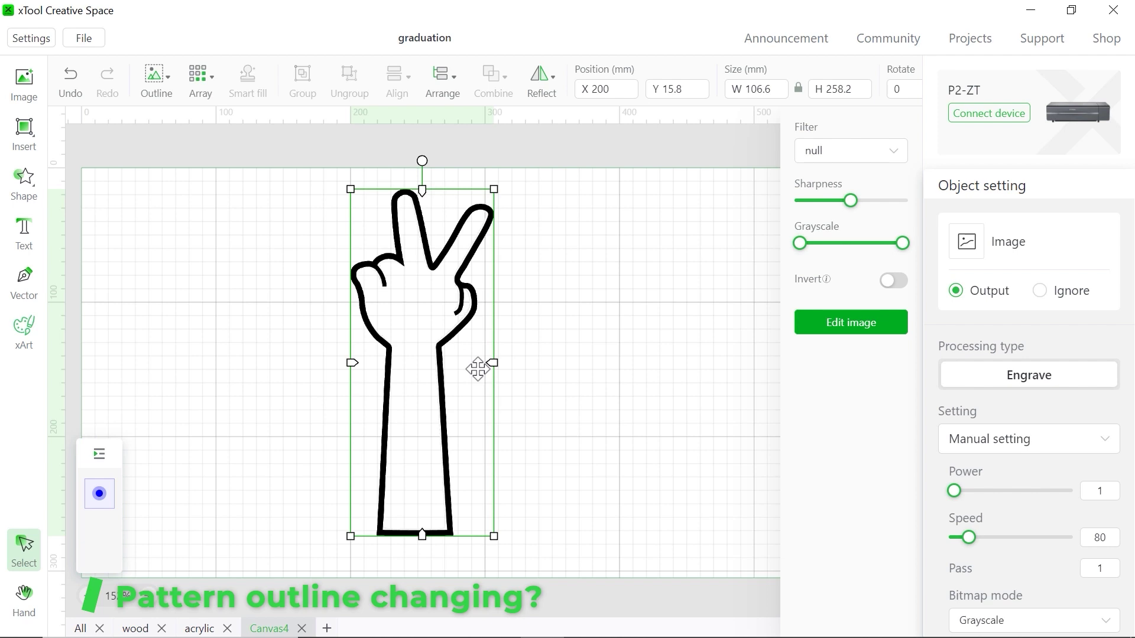
pyautogui.click(155, 79)
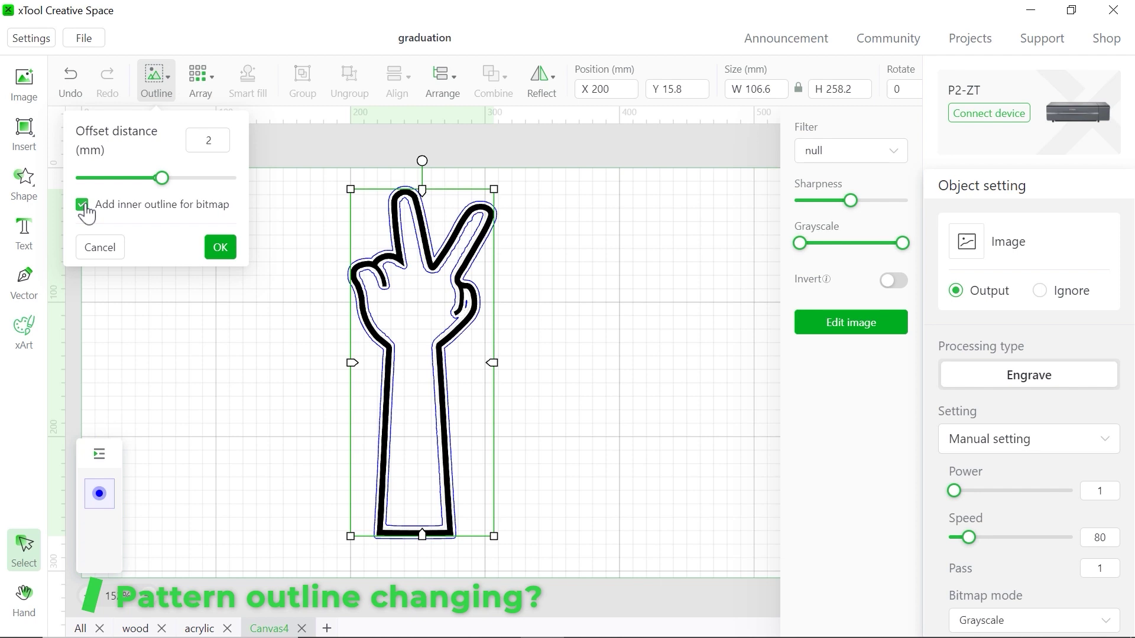
pyautogui.click(82, 205)
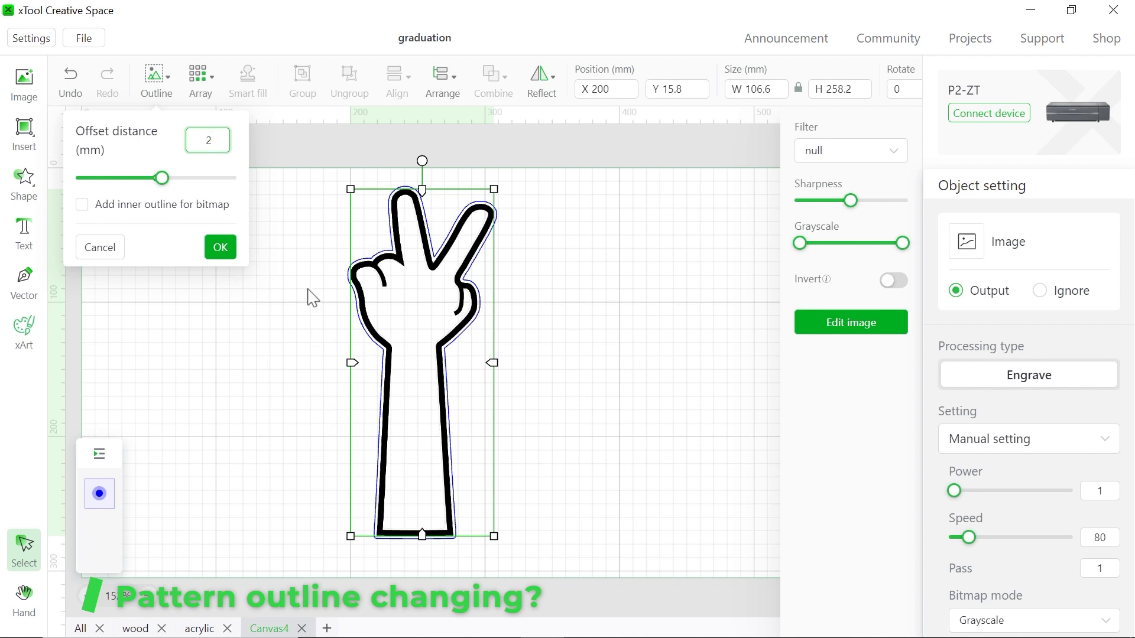
pyautogui.doubleClick(210, 141)
pyautogui.write('5')
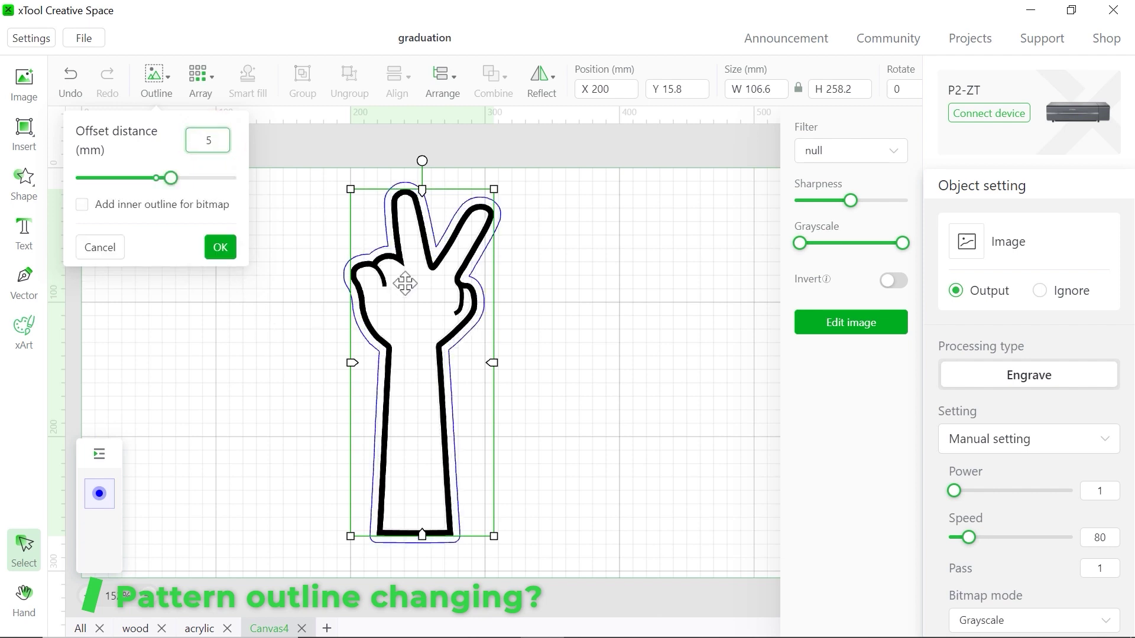
pyautogui.click(214, 140)
pyautogui.press('BackSpace')
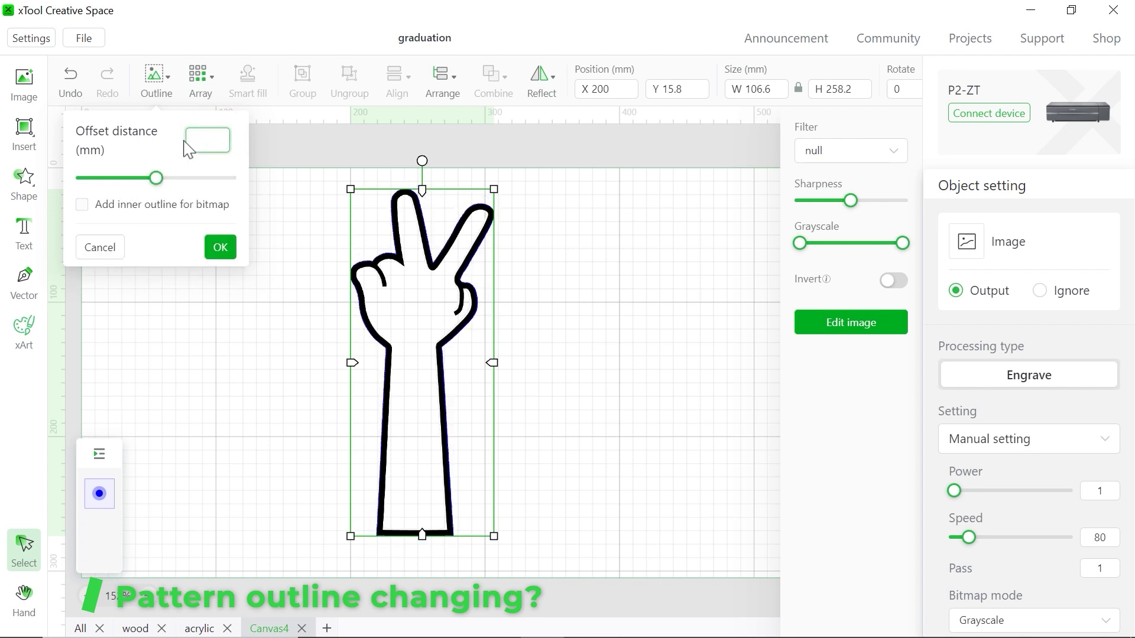
pyautogui.write('2')
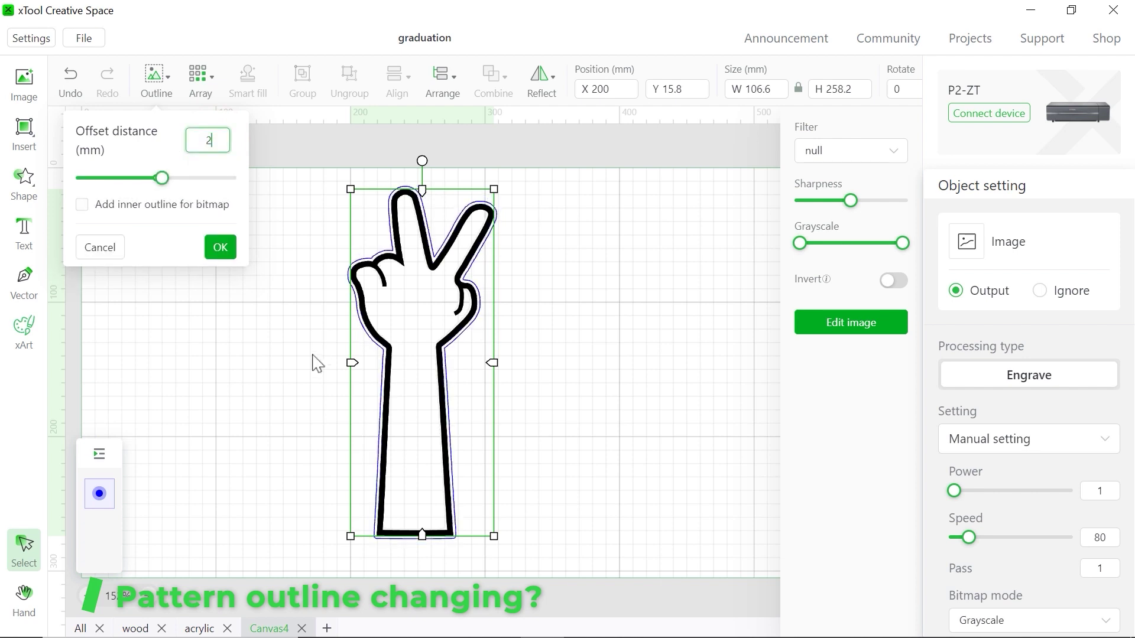
pyautogui.click(221, 246)
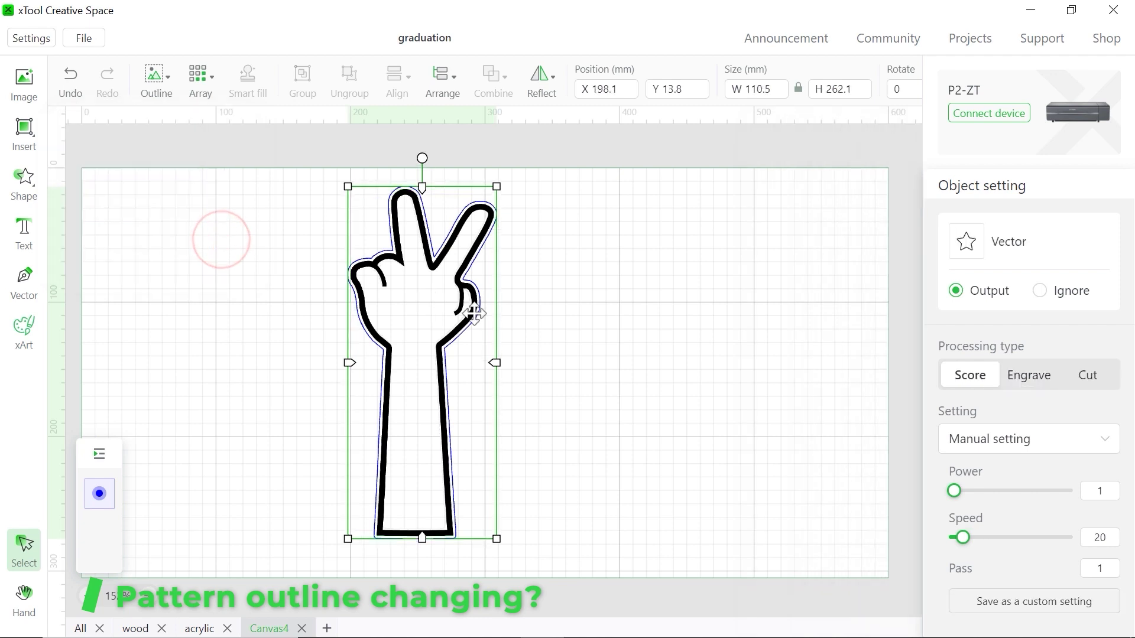
# Cut the blue hand outline from this canvas and paste it into the All canvas
pyautogui.moveTo(498, 306); pyautogui.dragTo(743, 309)
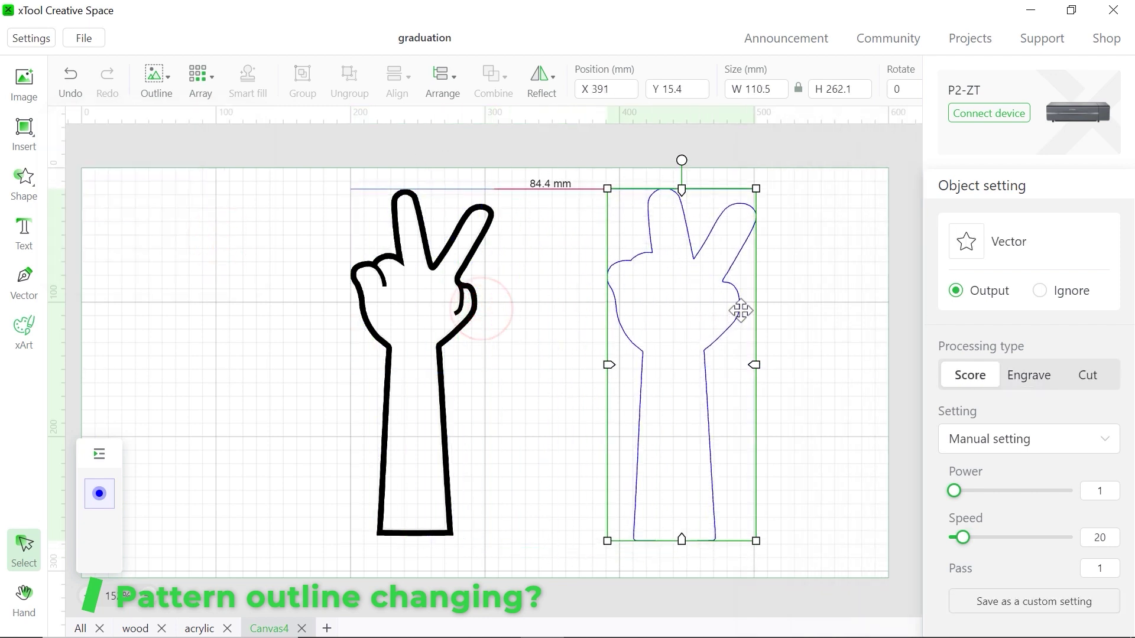
pyautogui.click(819, 320)
pyautogui.click(736, 306)
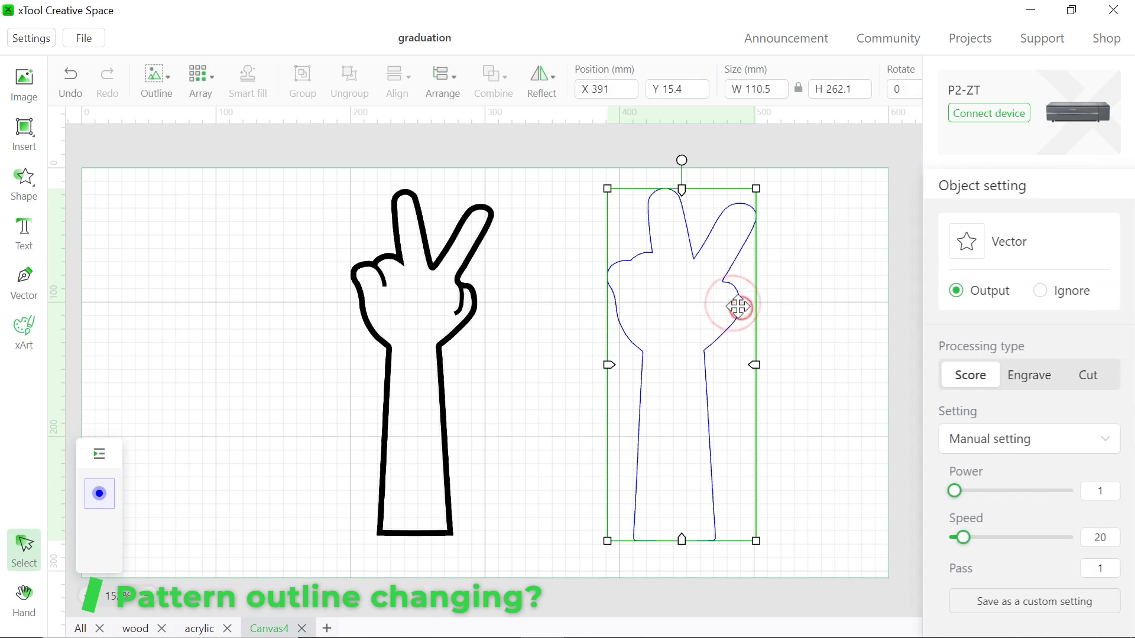
pyautogui.press('Delete')
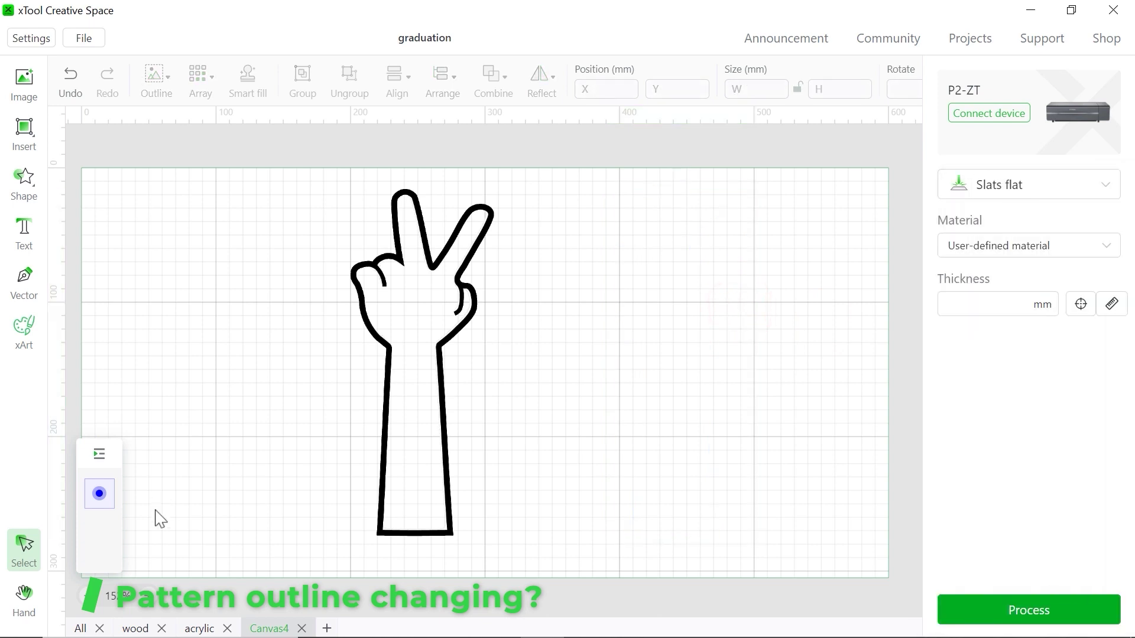
pyautogui.click(88, 628)
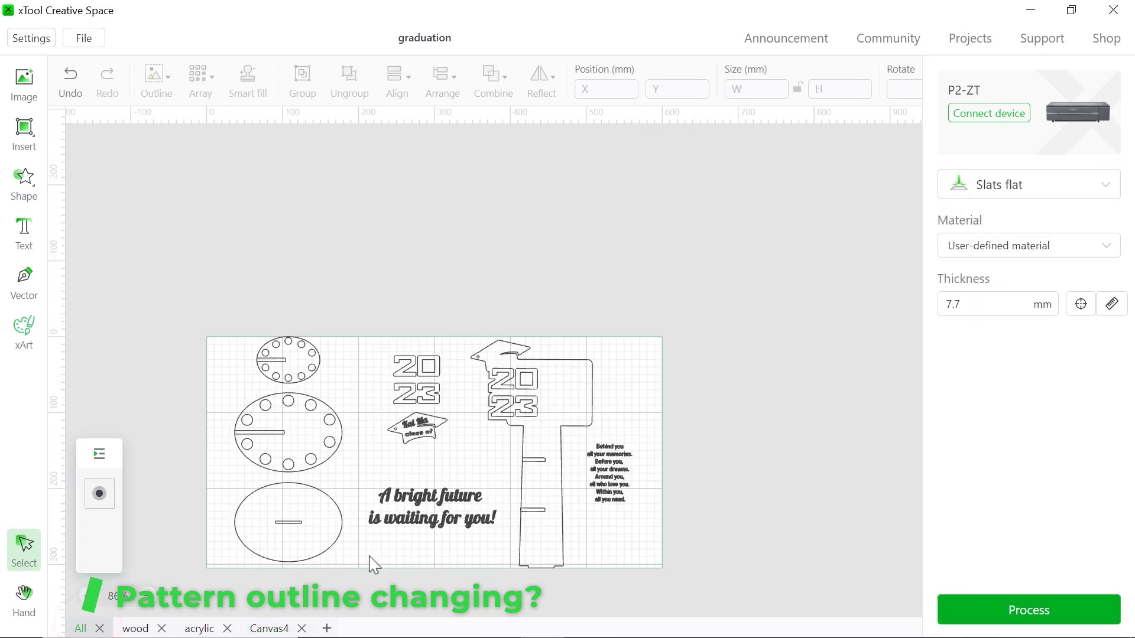
pyautogui.scroll(-5, 387, 547)
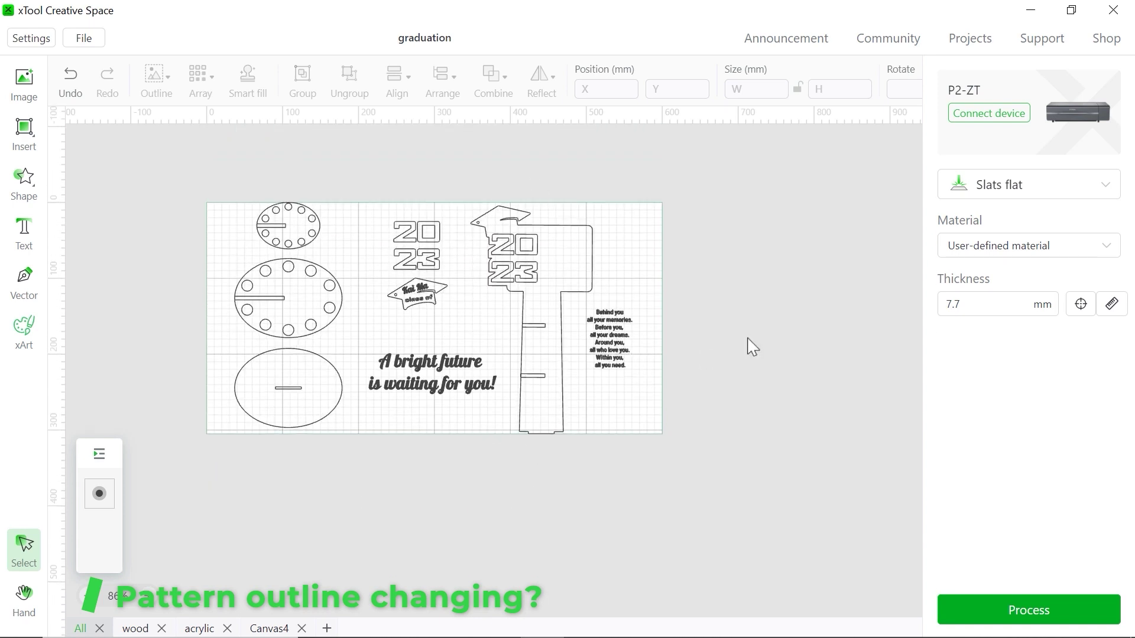
pyautogui.hotkey('ctrl', 'v')
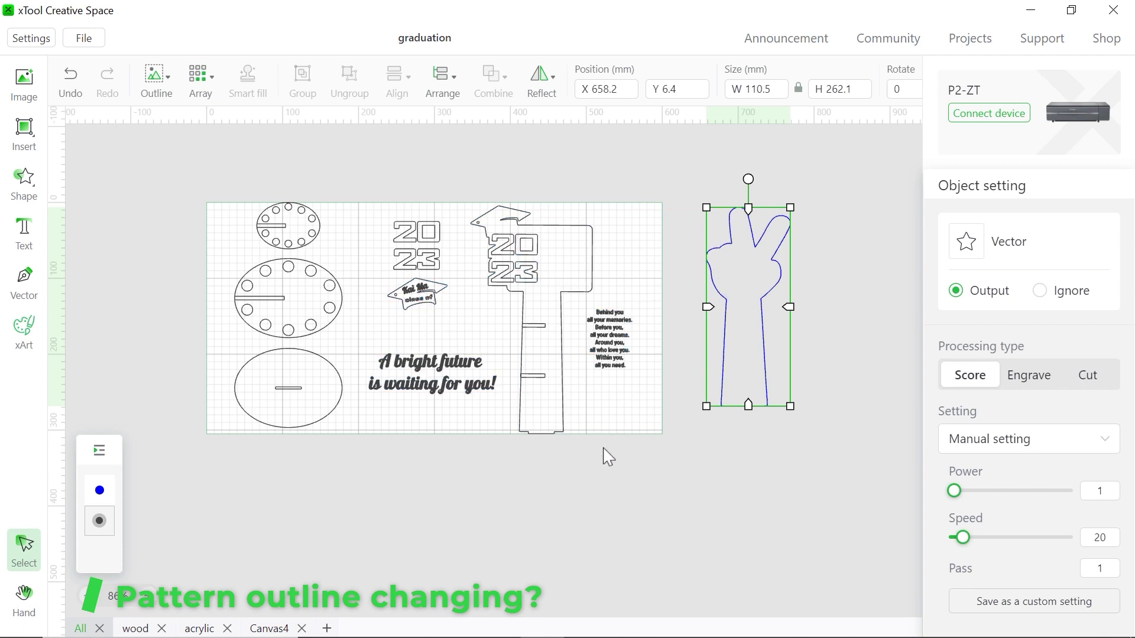
# Move the lower ellipse's slot line to the bottom edge of the hand outline
pyautogui.scroll(5, 530, 481)
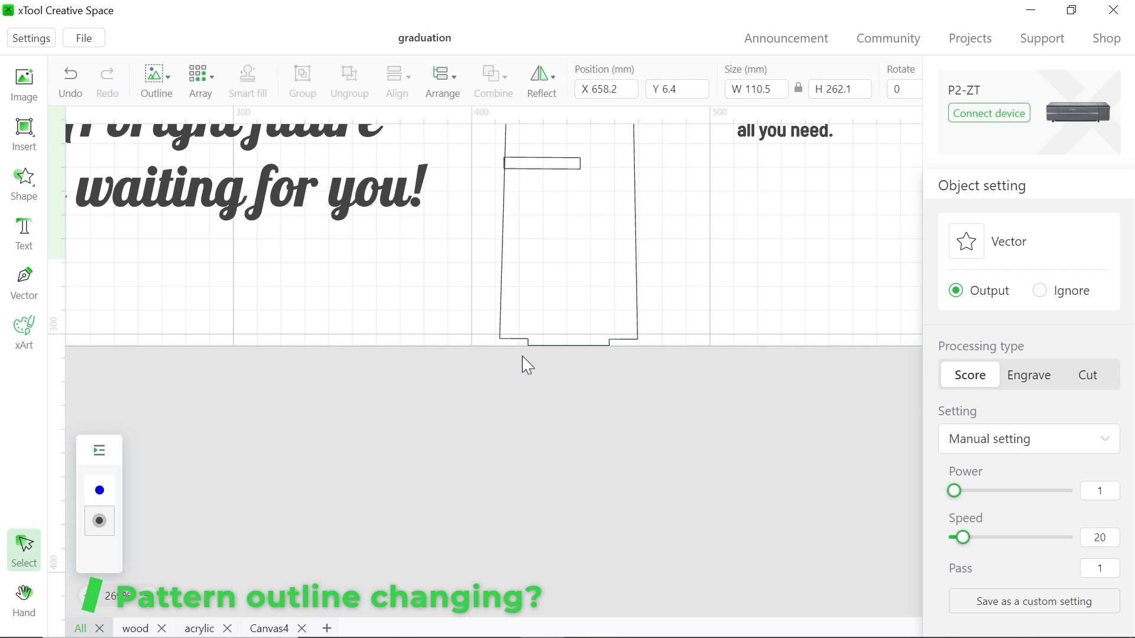
pyautogui.scroll(-5, 599, 435)
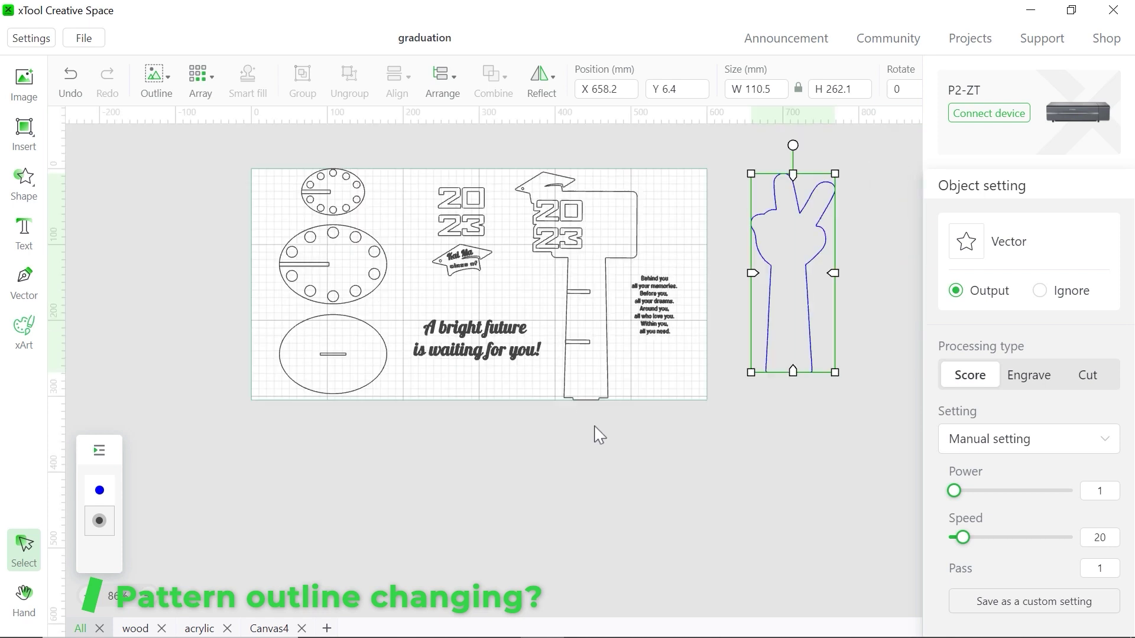
pyautogui.click(794, 417)
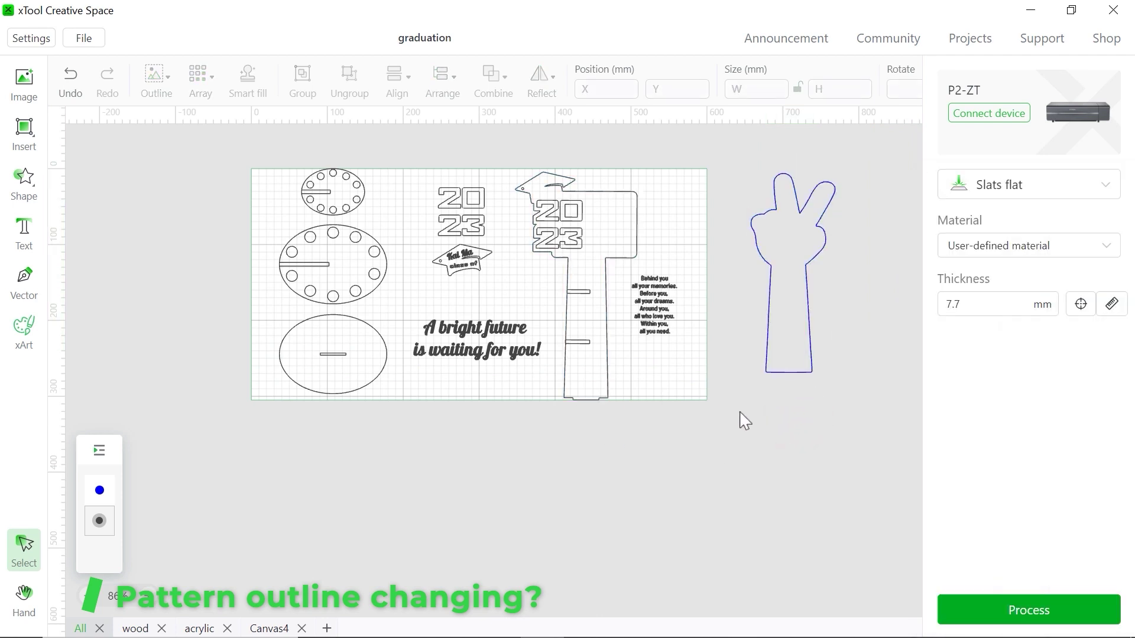
pyautogui.click(342, 356)
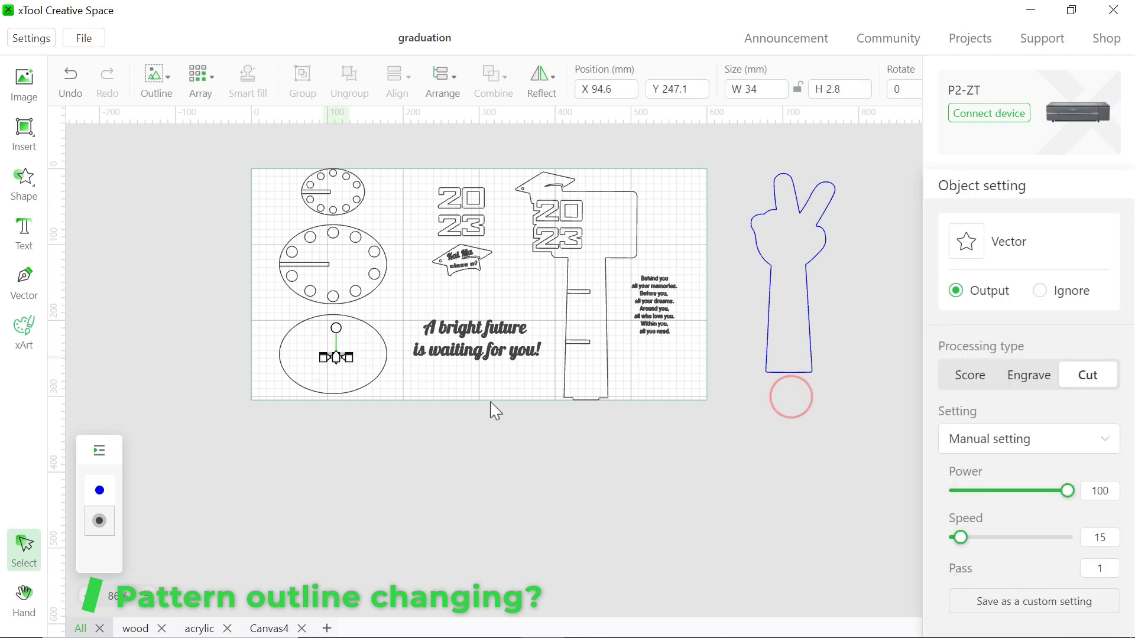
pyautogui.moveTo(337, 358); pyautogui.dragTo(790, 383)
# Nudge the slot up and down so it sits snugly under the hand's base
pyautogui.scroll(10, 770, 446)
pyautogui.click(742, 305)
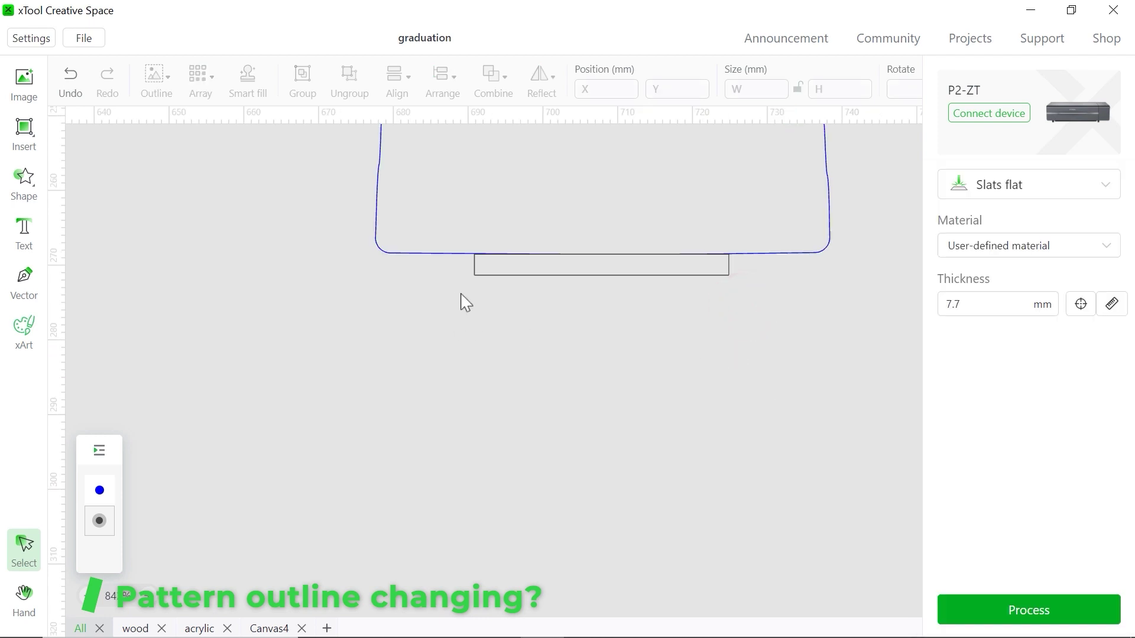
pyautogui.click(549, 275)
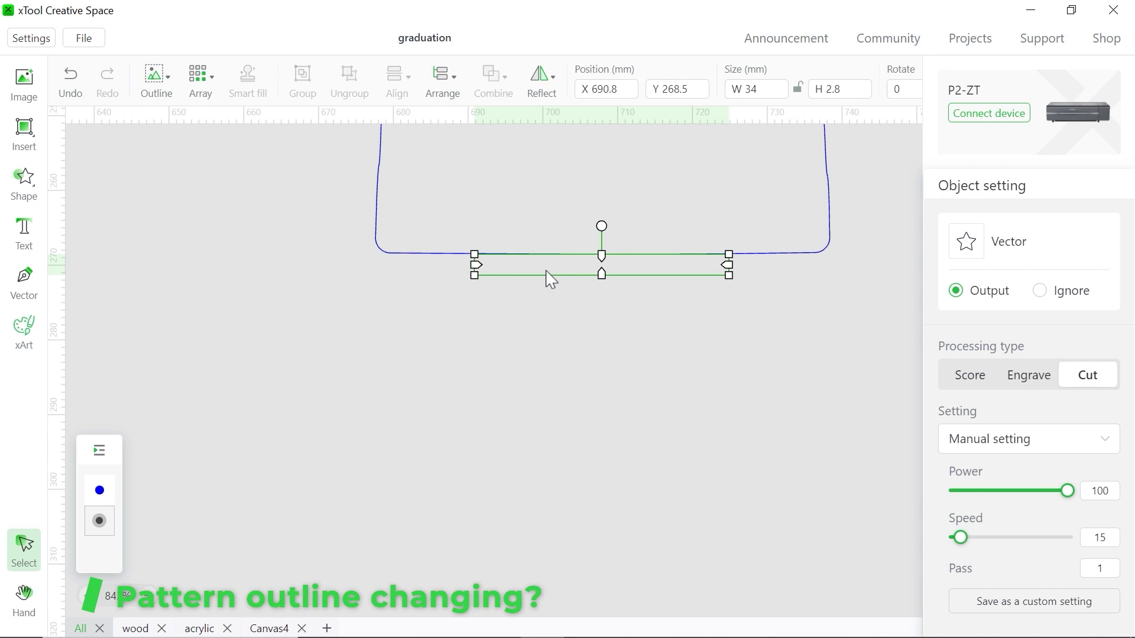
pyautogui.press('Up')
pyautogui.press('Up')
pyautogui.press('Down')
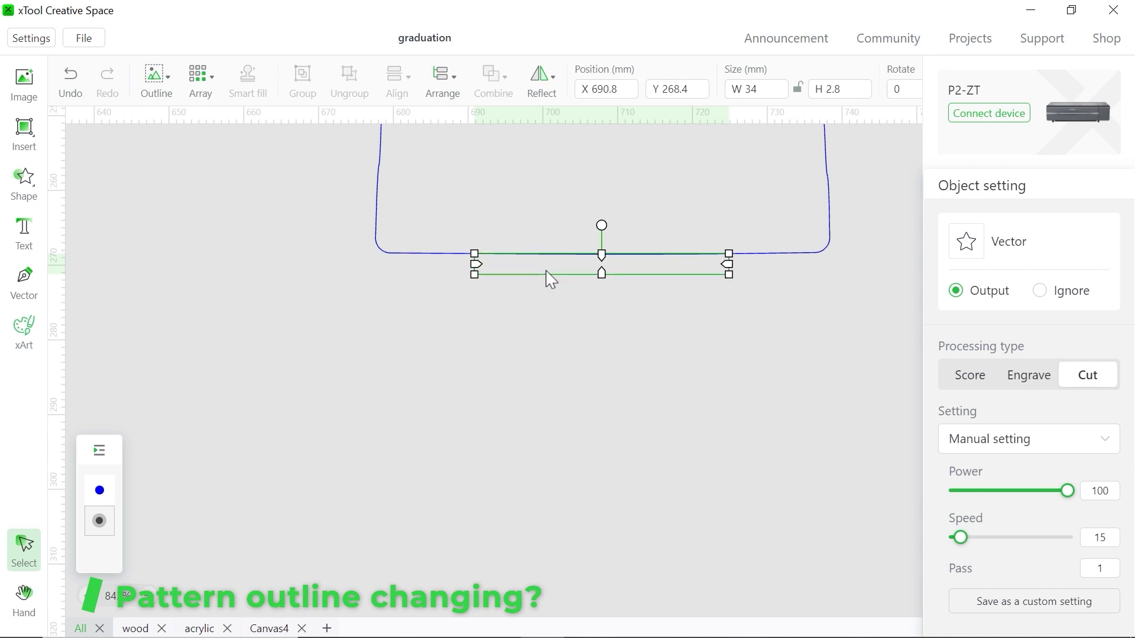
pyautogui.press('Up')
pyautogui.press('Down')
# Check the slot's 2.8 mm height value, then deselect it
pyautogui.click(831, 88)
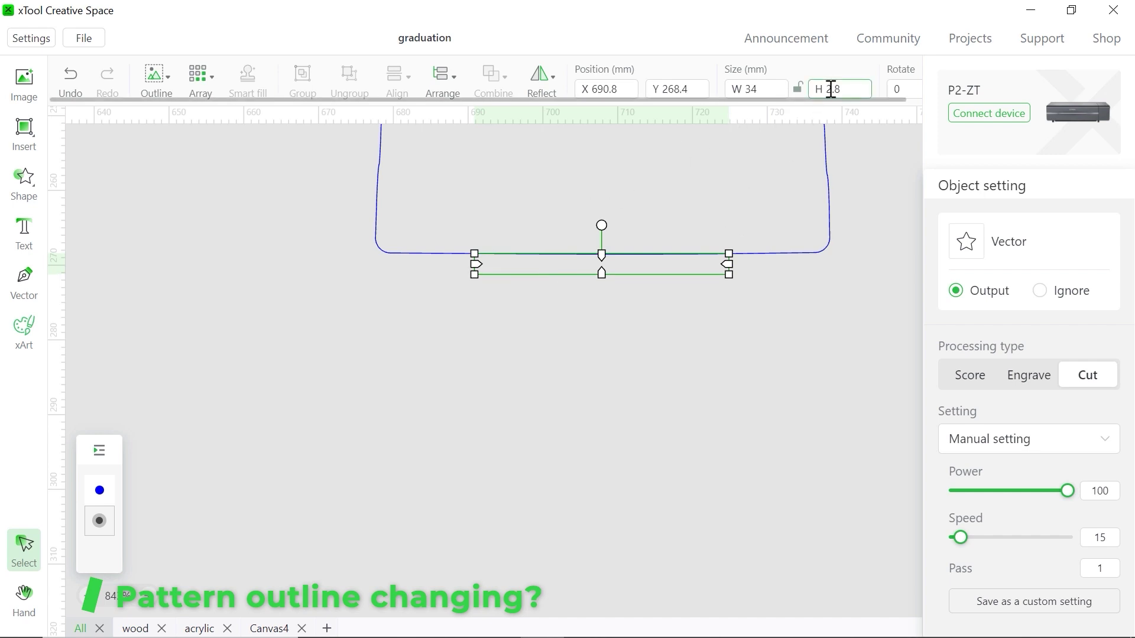
pyautogui.click(827, 89)
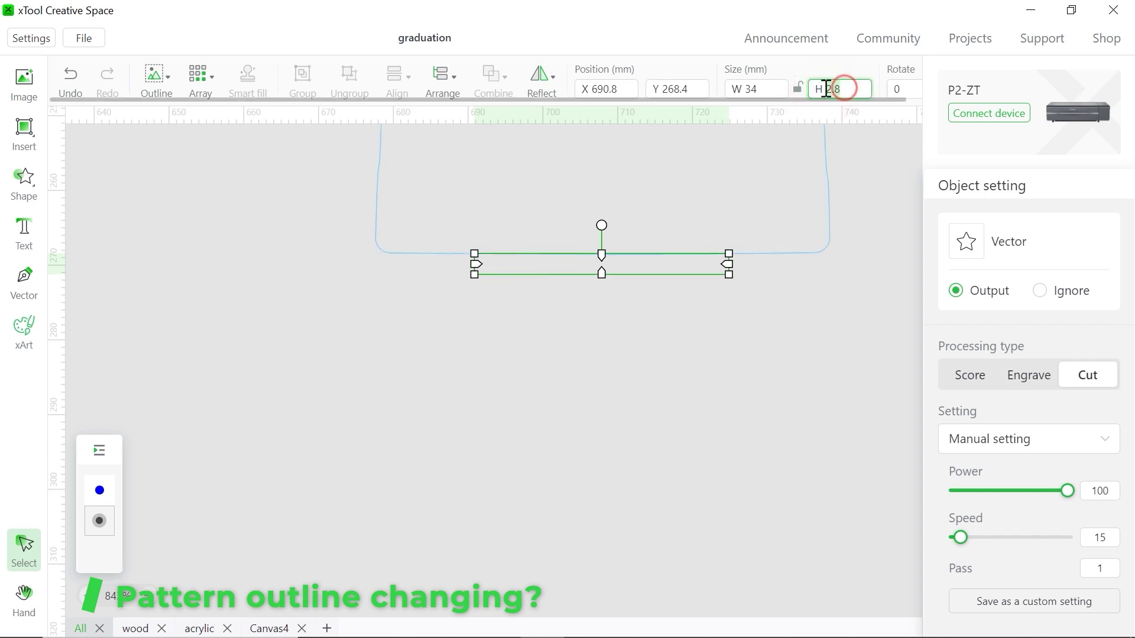
pyautogui.doubleClick(826, 89)
pyautogui.click(747, 361)
pyautogui.scroll(-8, 748, 360)
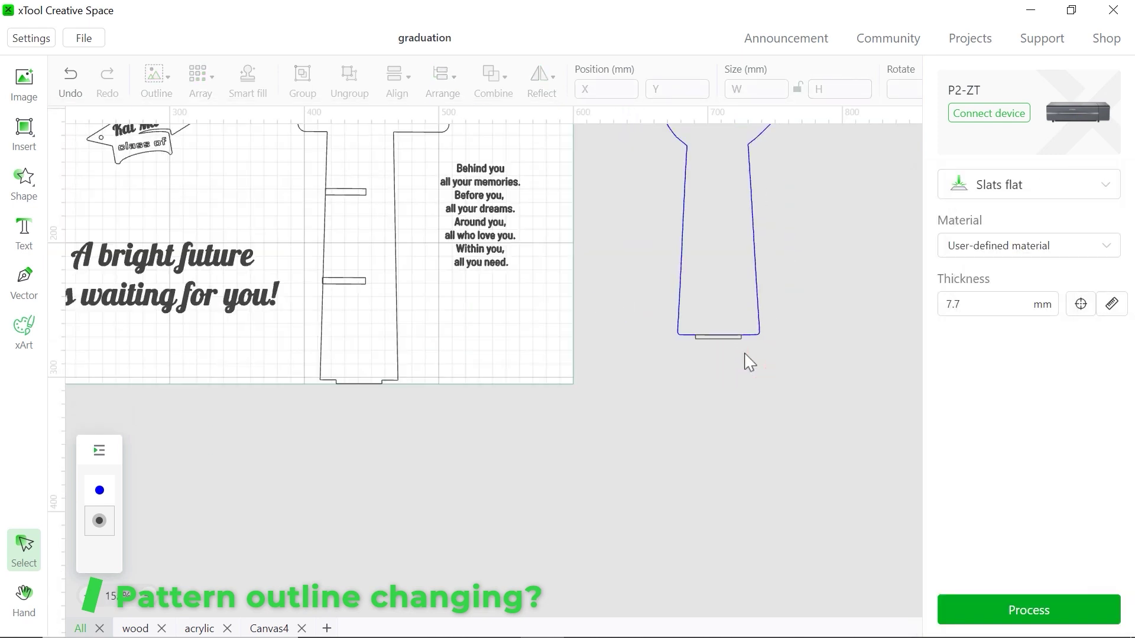
pyautogui.scroll(5, 748, 360)
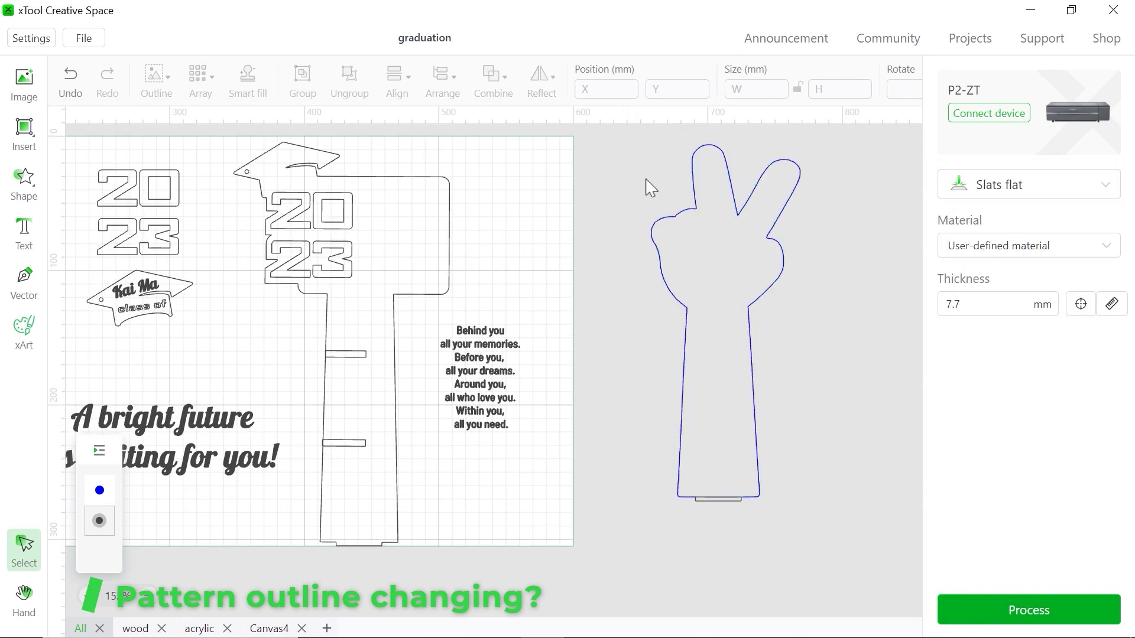
# Unite the hand outline and its bottom slot tab into one shape, then zoom to inspect
pyautogui.moveTo(611, 144); pyautogui.dragTo(869, 588)
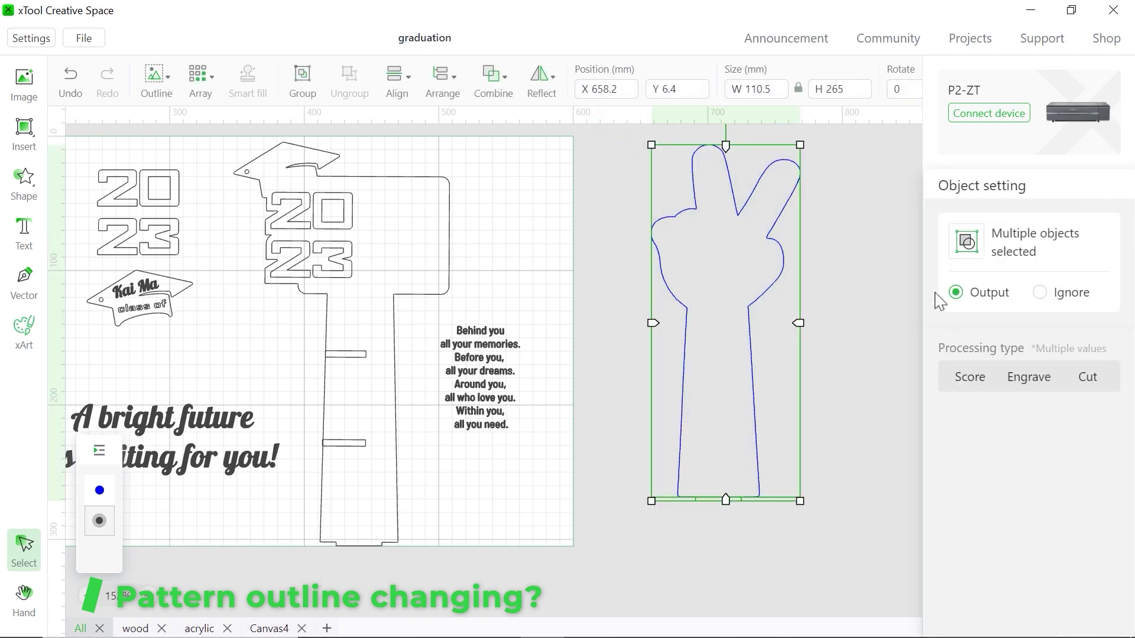
pyautogui.click(501, 80)
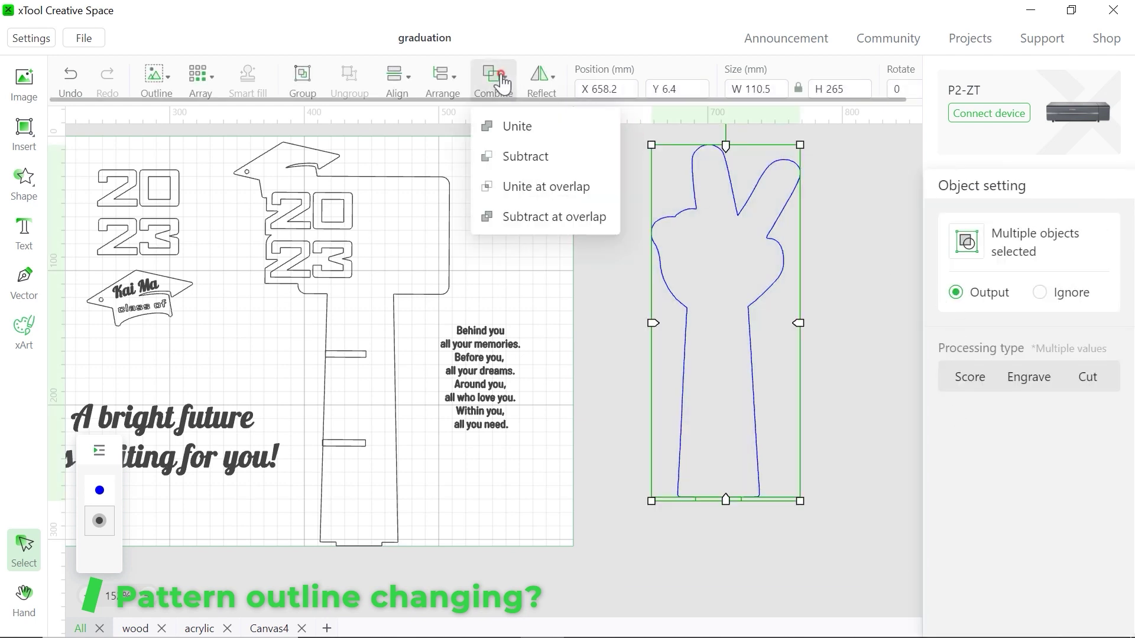
pyautogui.click(518, 127)
pyautogui.click(888, 412)
pyautogui.scroll(5, 855, 450)
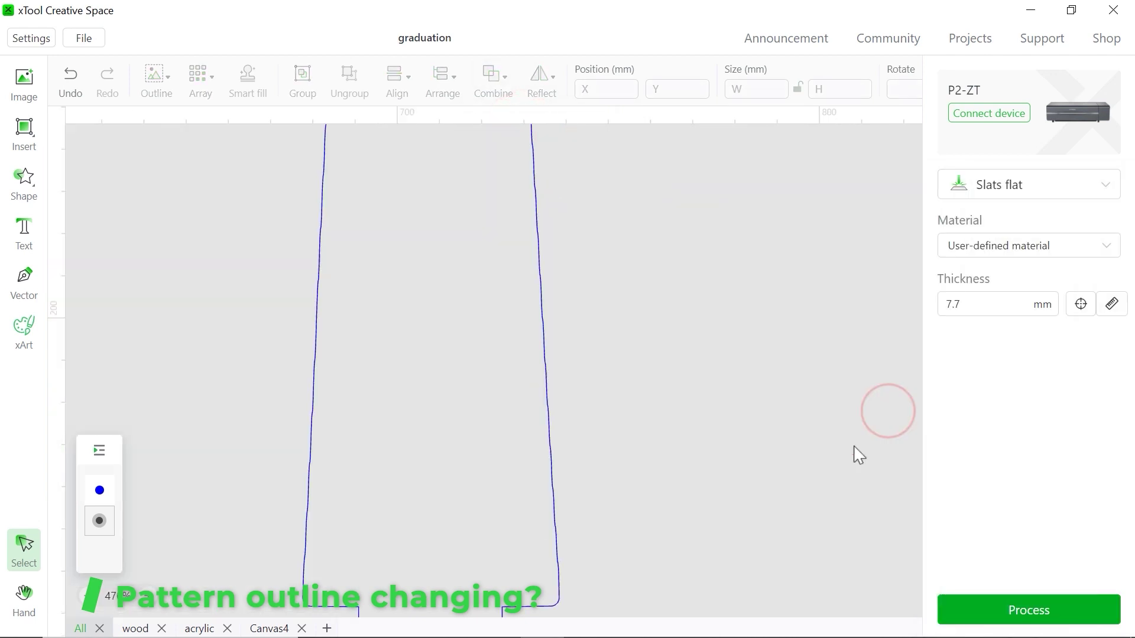
pyautogui.scroll(-3, 768, 449)
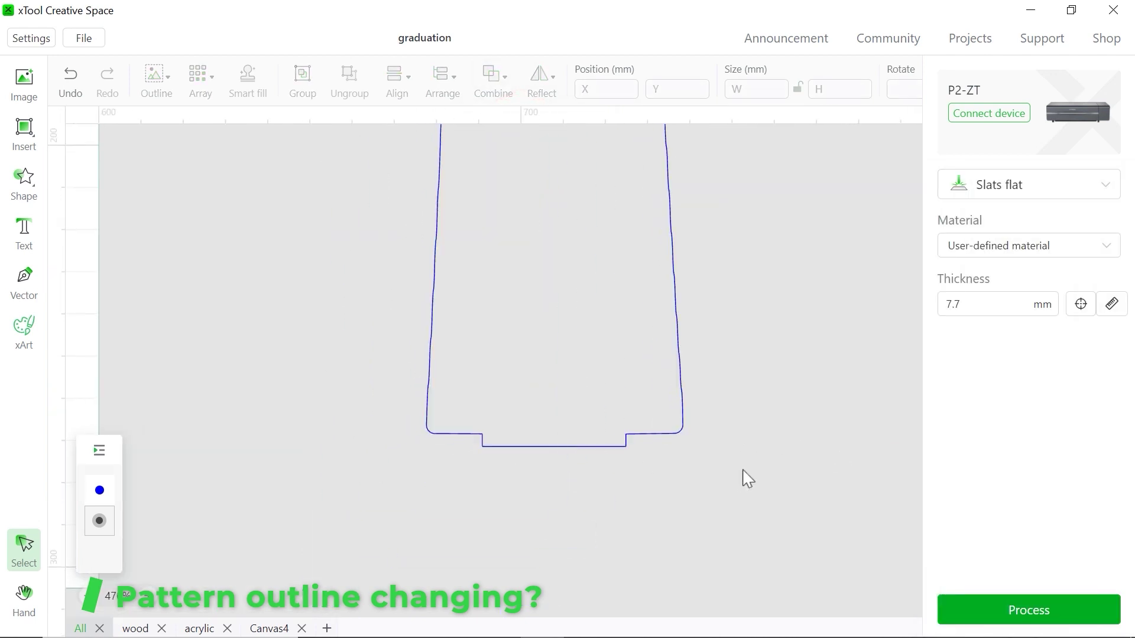
pyautogui.scroll(-2, 744, 477)
pyautogui.scroll(-5, 747, 476)
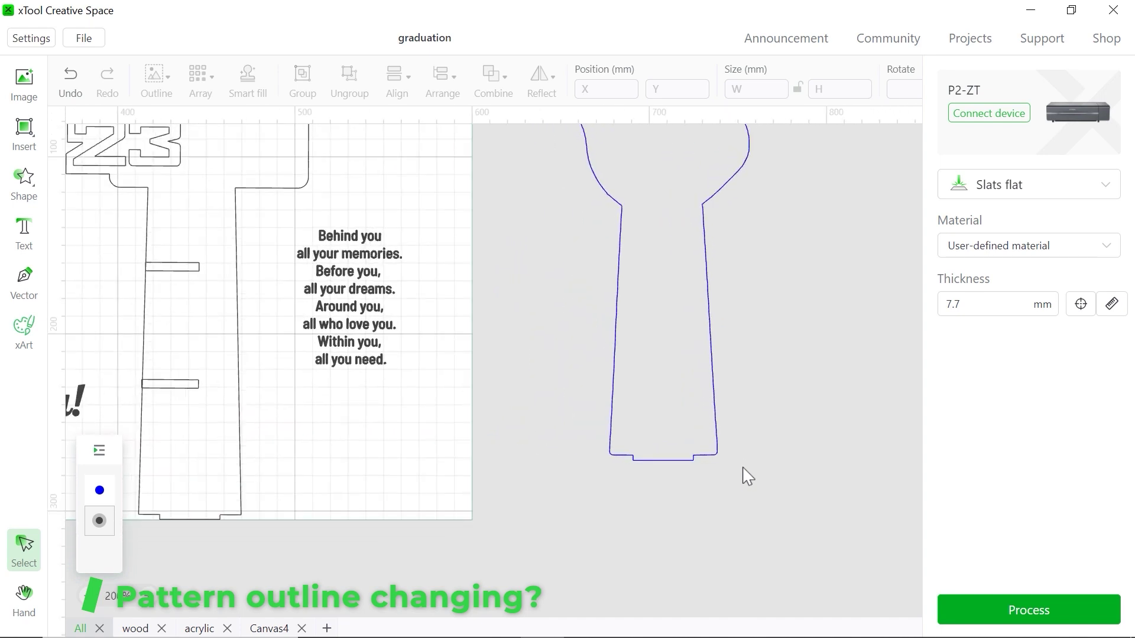
pyautogui.scroll(-2, 747, 476)
# Delete the old cap-topped 2023 stand outline
pyautogui.scroll(1, 604, 376)
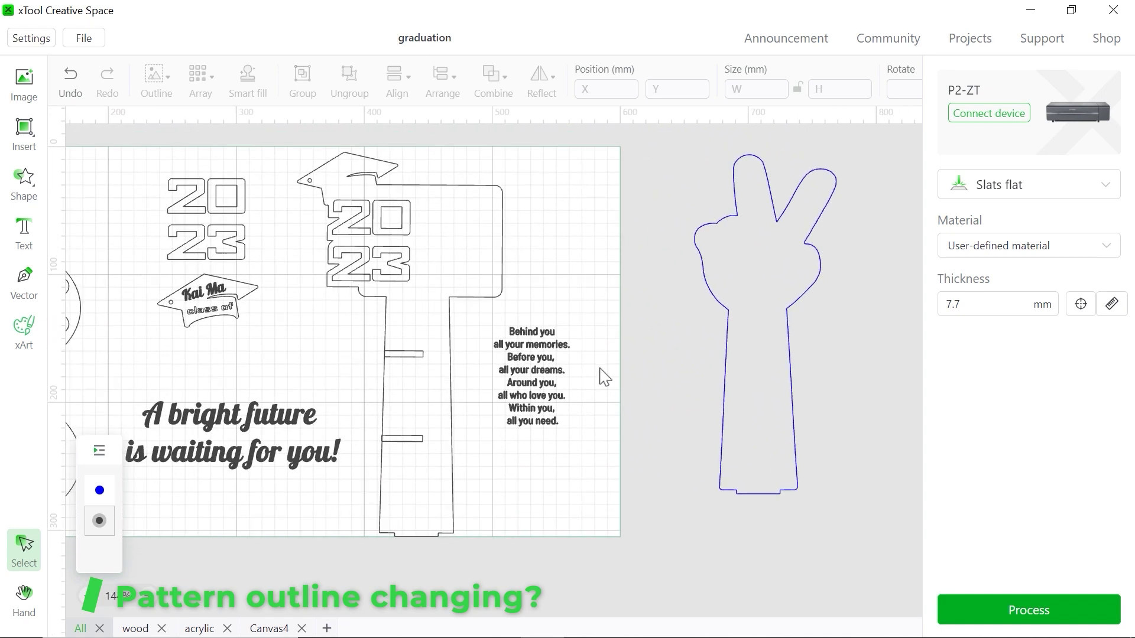
pyautogui.click(509, 289)
pyautogui.press('Delete')
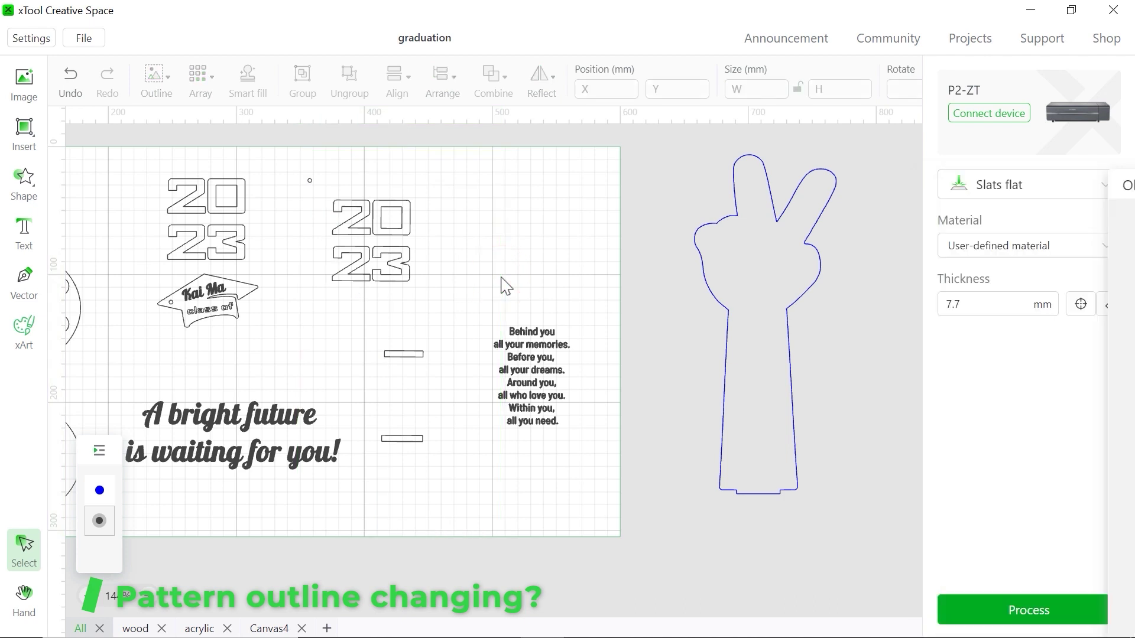
# Move the hand outline onto the artboard over 2023 and enlarge it to about 145 × 348 mm
pyautogui.click(741, 261)
pyautogui.moveTo(712, 295); pyautogui.dragTo(346, 307)
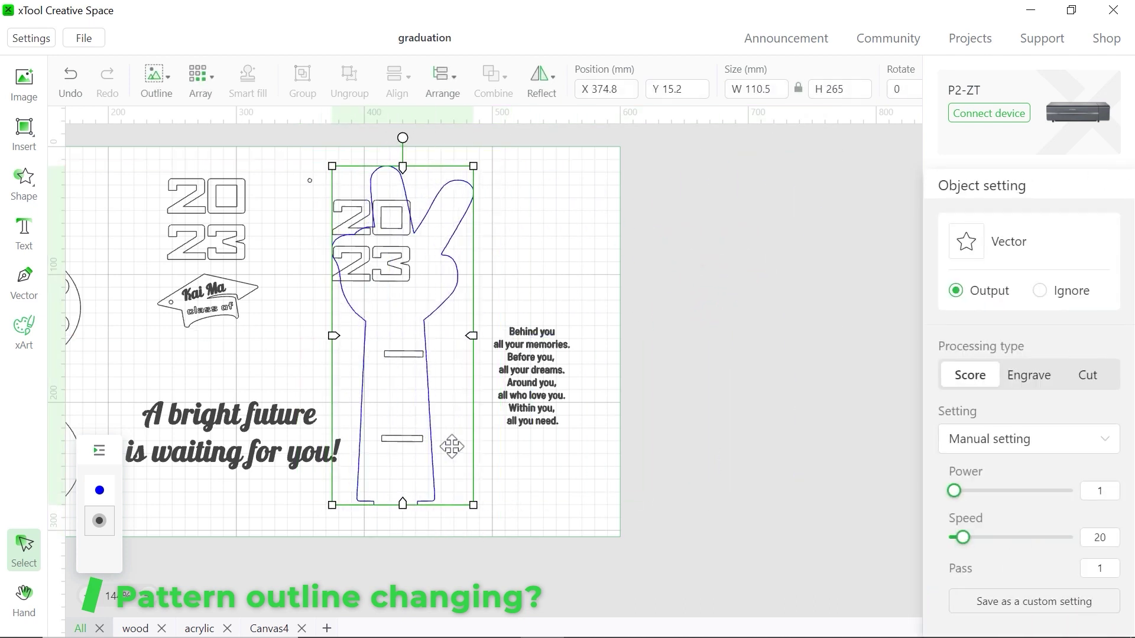
pyautogui.click(474, 501)
pyautogui.click(427, 455)
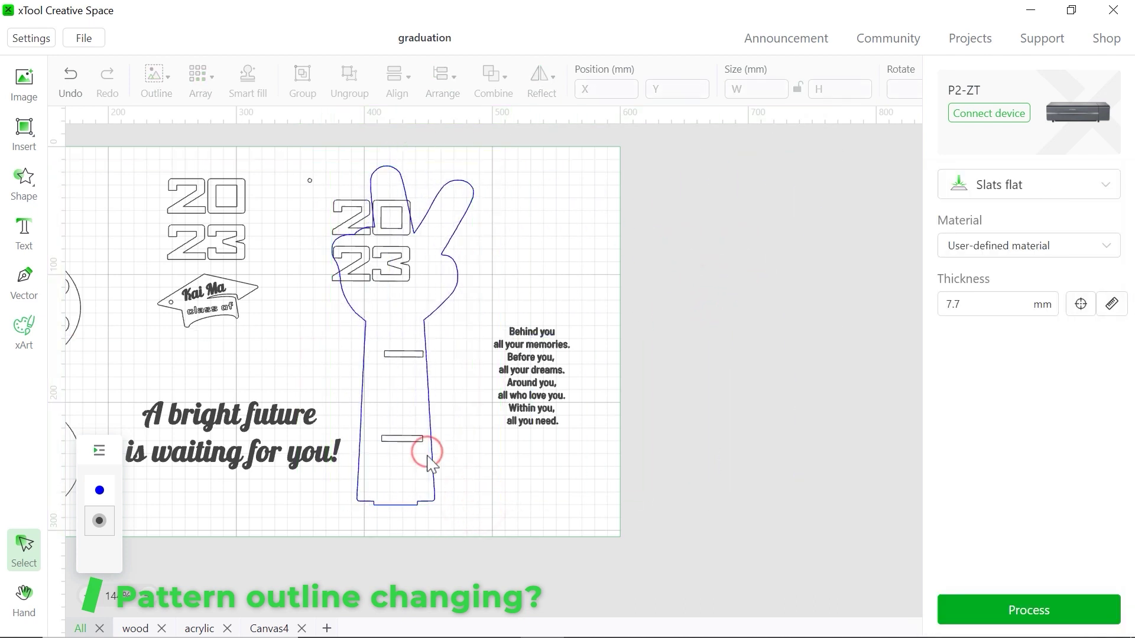
pyautogui.click(430, 459)
pyautogui.moveTo(471, 504); pyautogui.dragTo(445, 434)
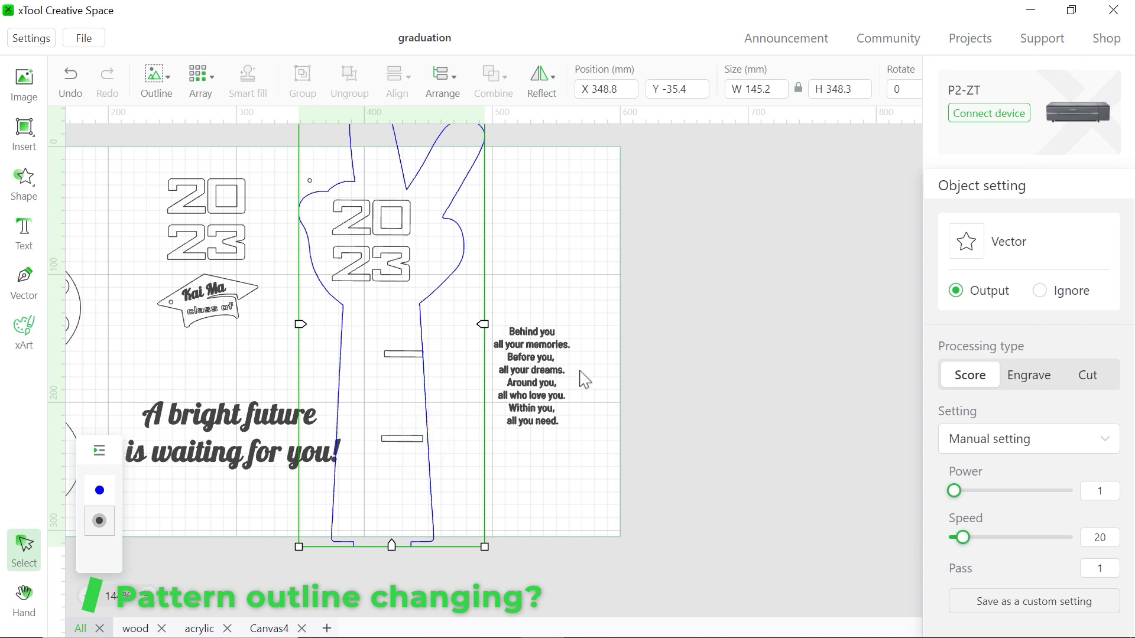
pyautogui.hscroll(-8, 721, 456)
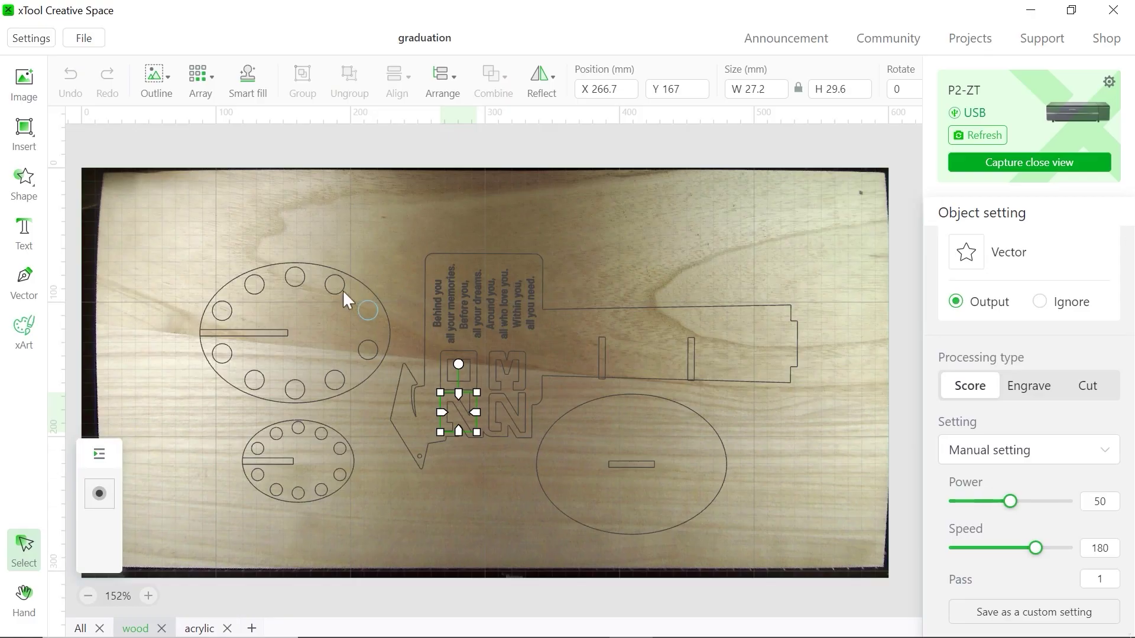
# Process the wood sheet and send it to the P2 laser, then switch to the acrylic canvas
pyautogui.click(862, 524)
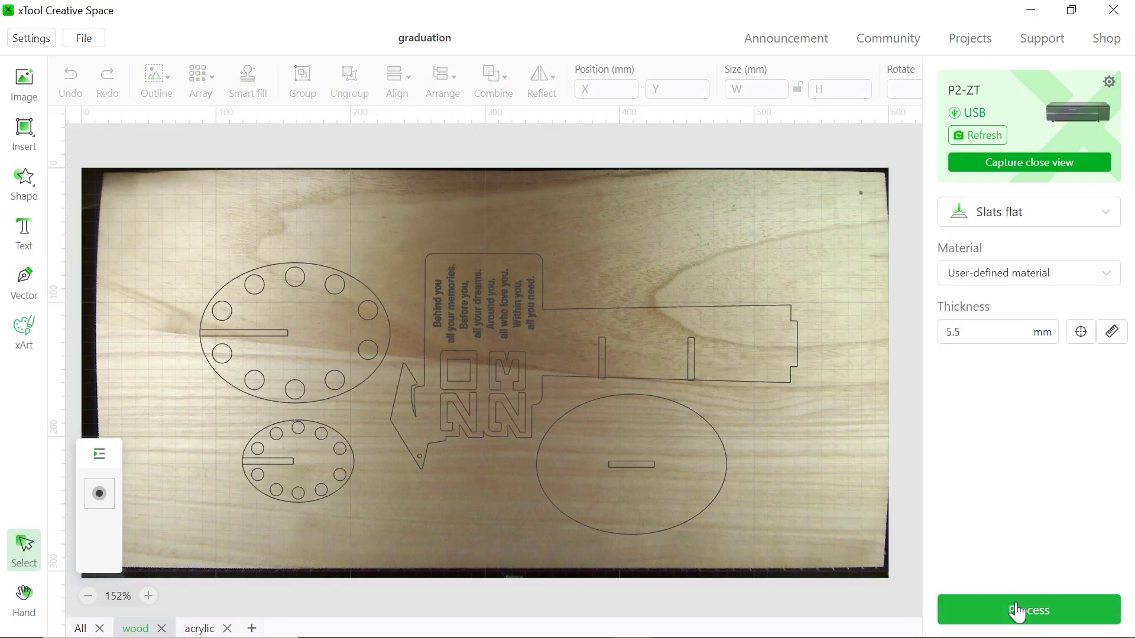
pyautogui.click(1017, 611)
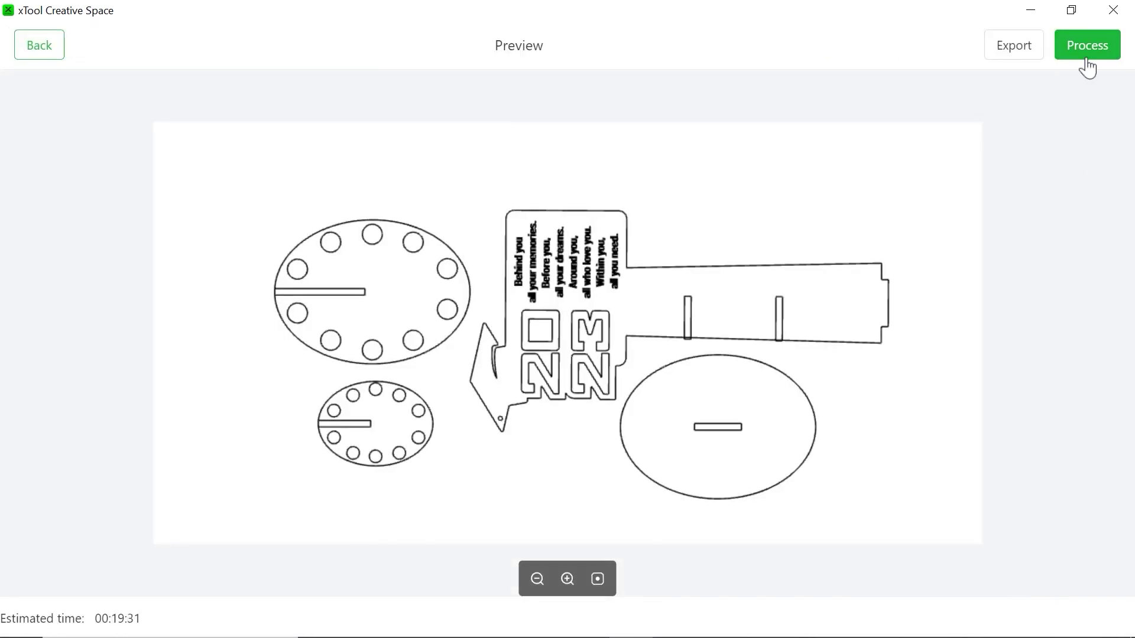
pyautogui.click(1087, 47)
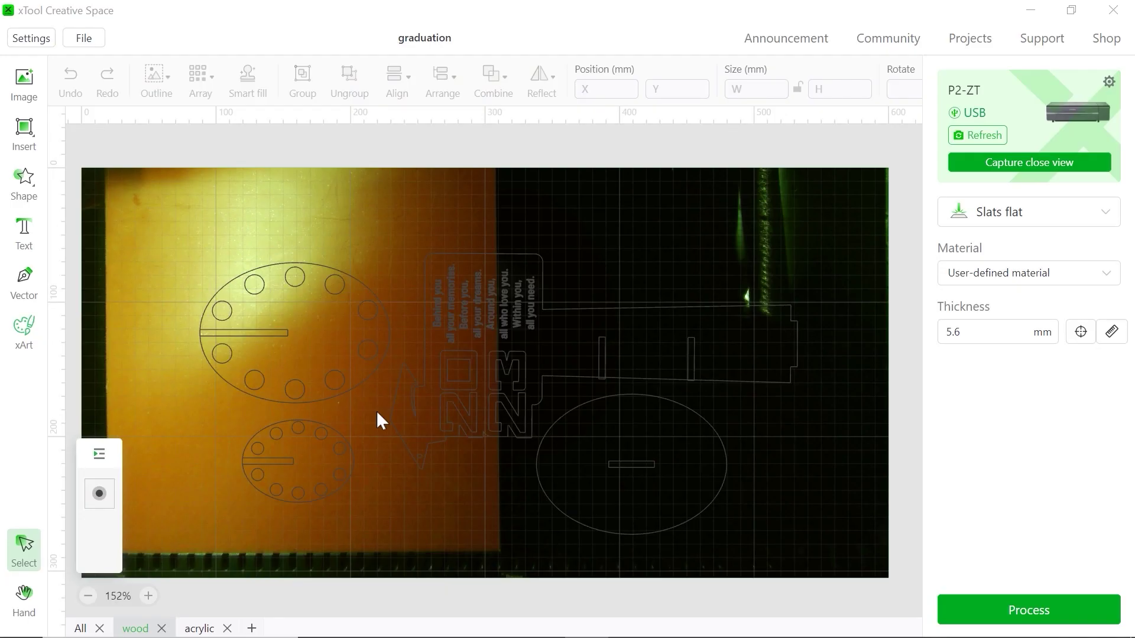
pyautogui.click(190, 628)
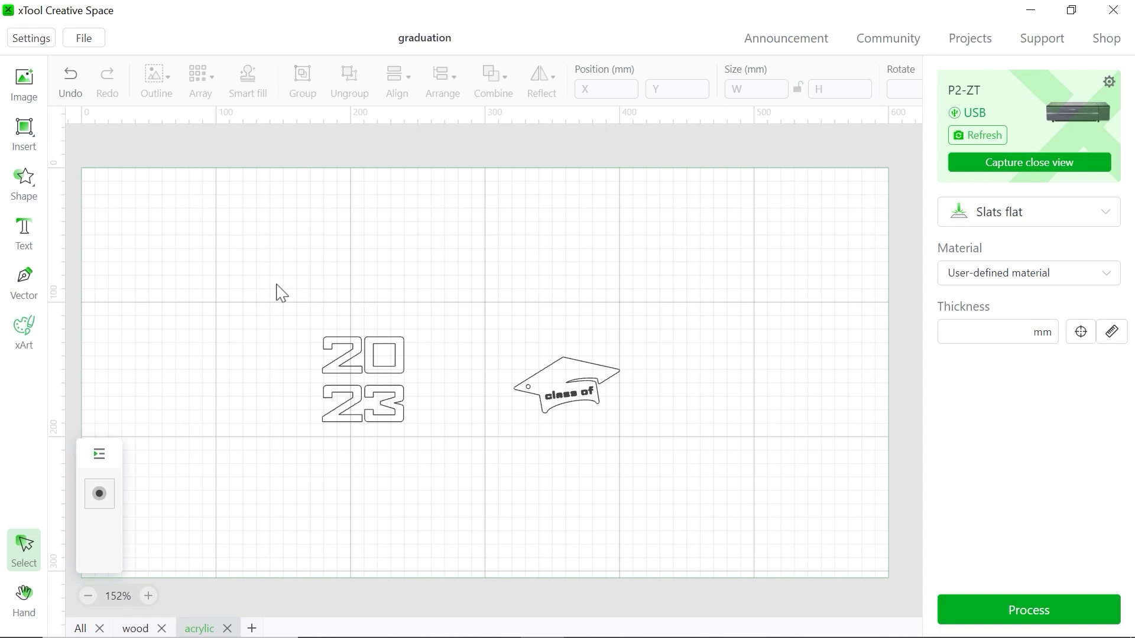
# Check that the 2023 digits are set to Cut and the class of lettering to Engrave
pyautogui.moveTo(278, 274); pyautogui.dragTo(481, 520)
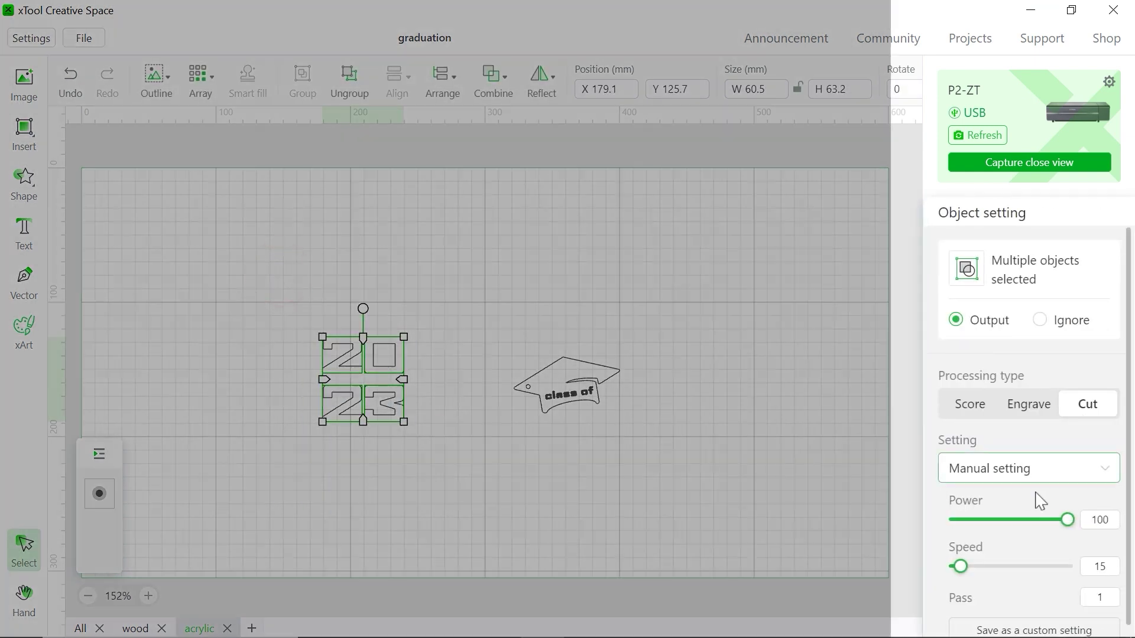
pyautogui.scroll(-1, 1053, 511)
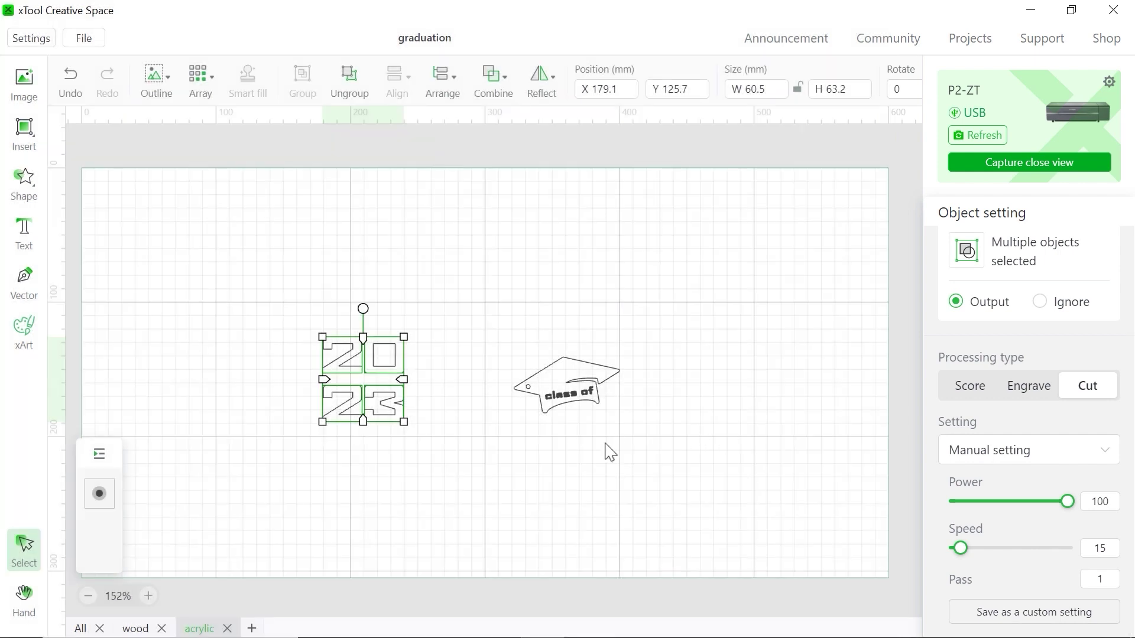
pyautogui.click(604, 443)
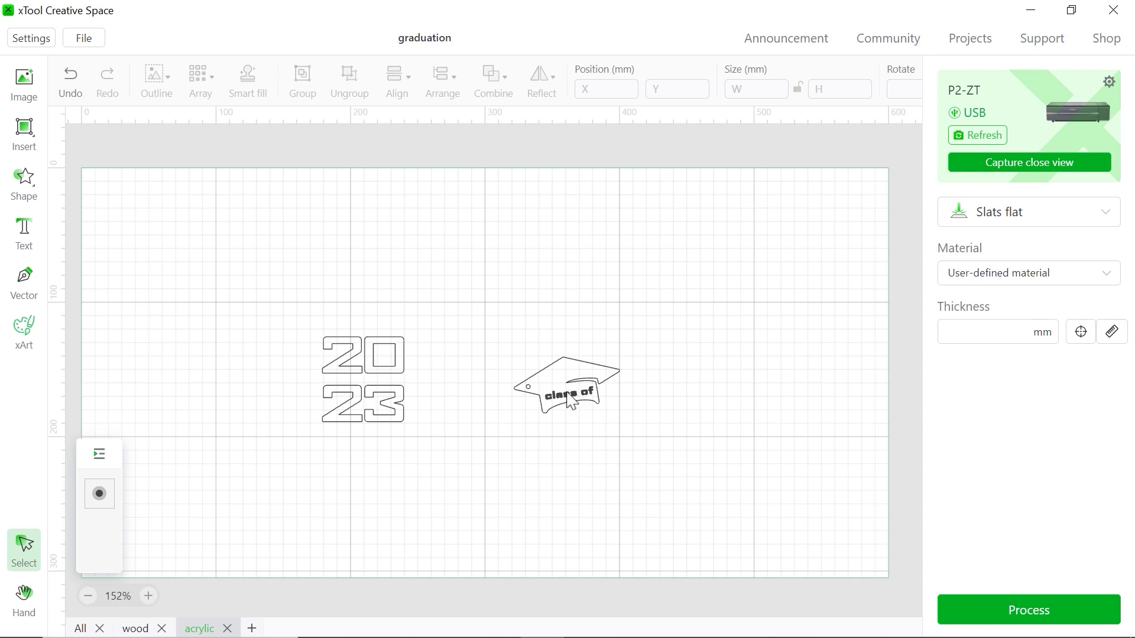
pyautogui.click(566, 398)
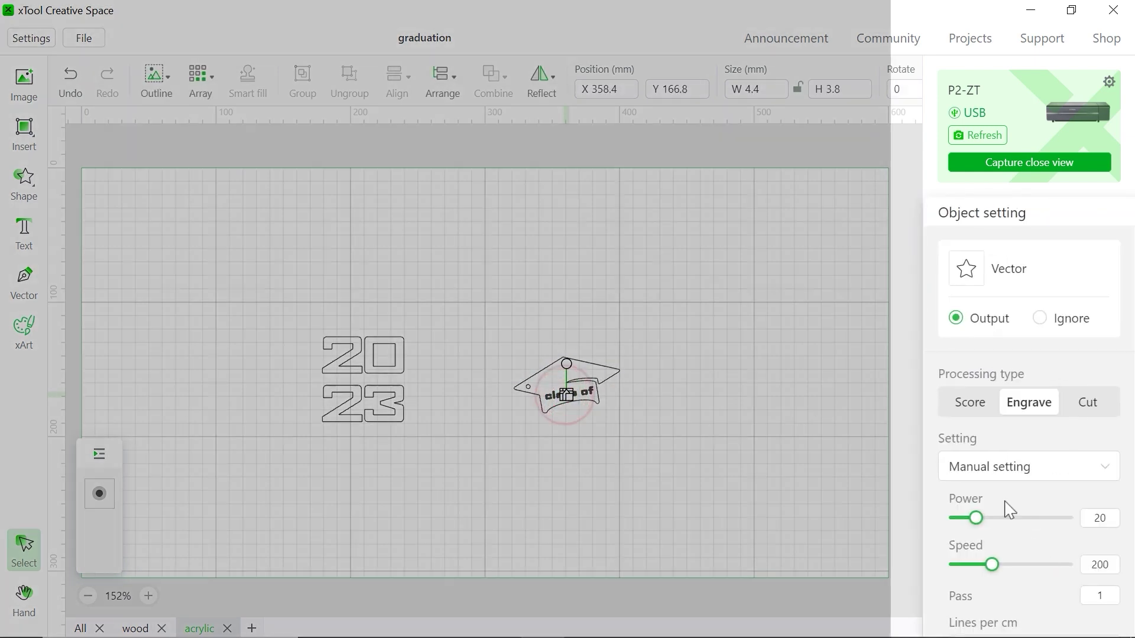
pyautogui.scroll(-2, 1043, 542)
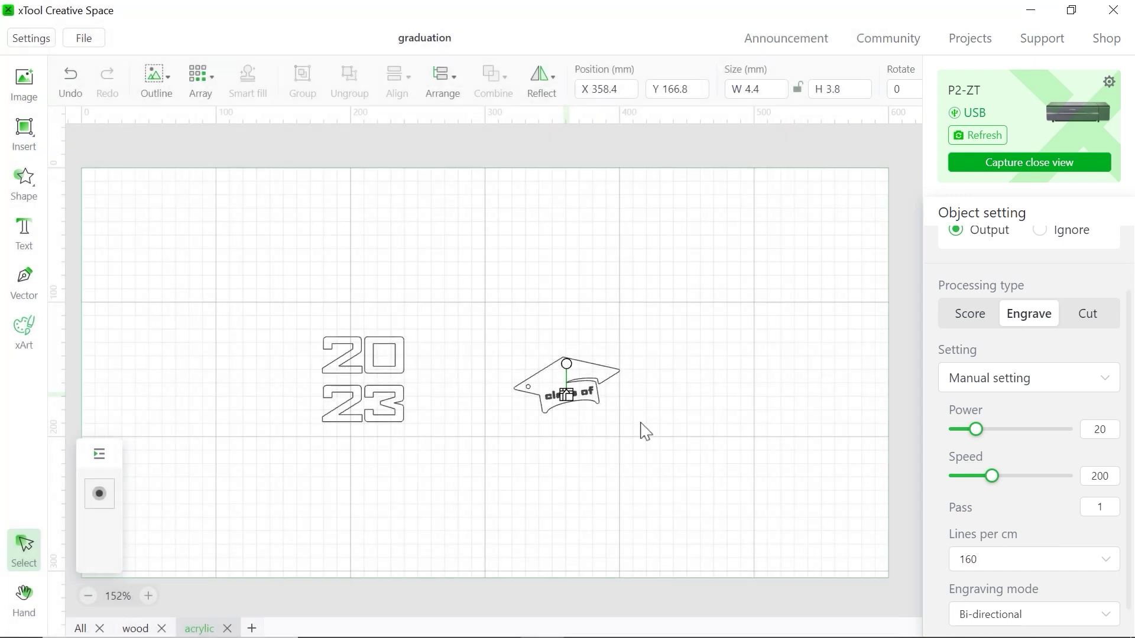
pyautogui.click(642, 427)
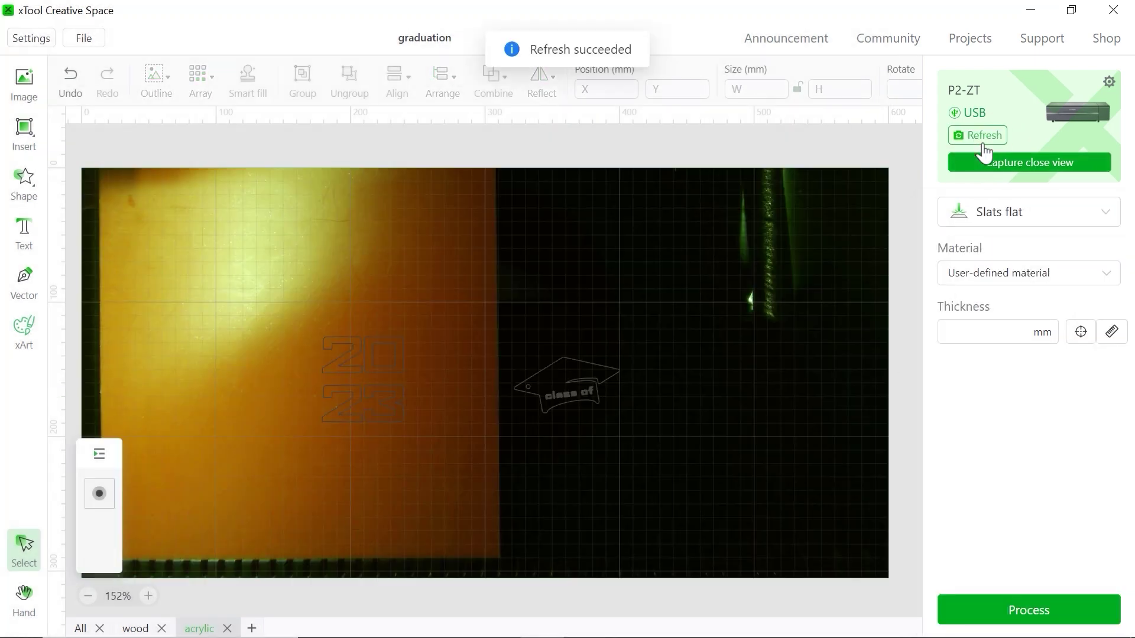
# Measure the acrylic at 2.8 mm thick and send the acrylic job to the laser
pyautogui.click(1080, 335)
pyautogui.click(416, 498)
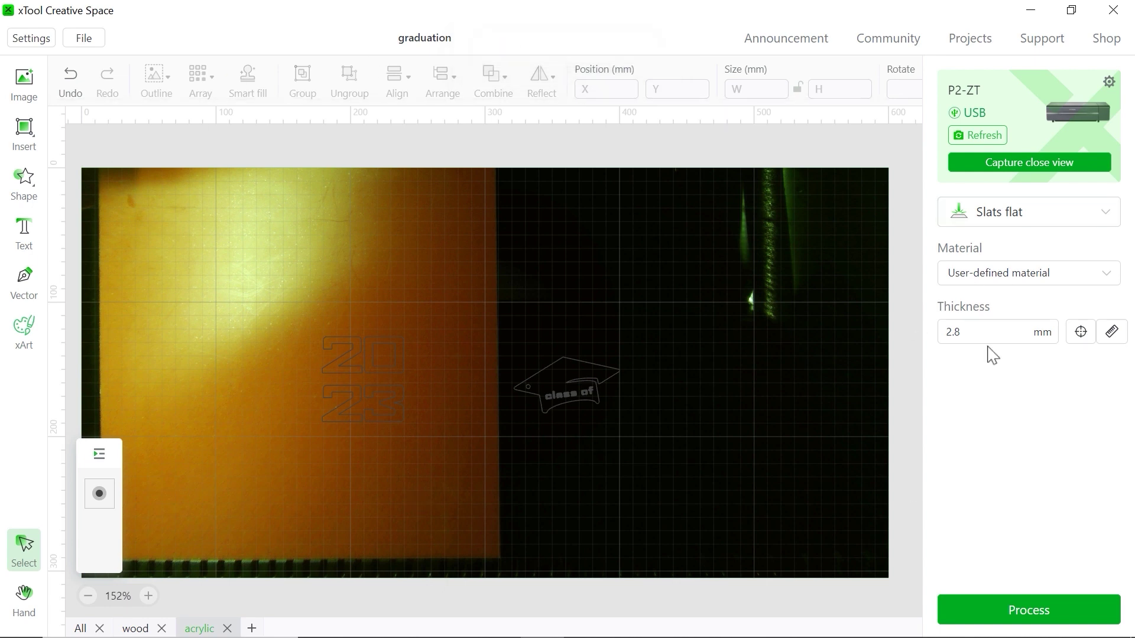
pyautogui.click(1038, 611)
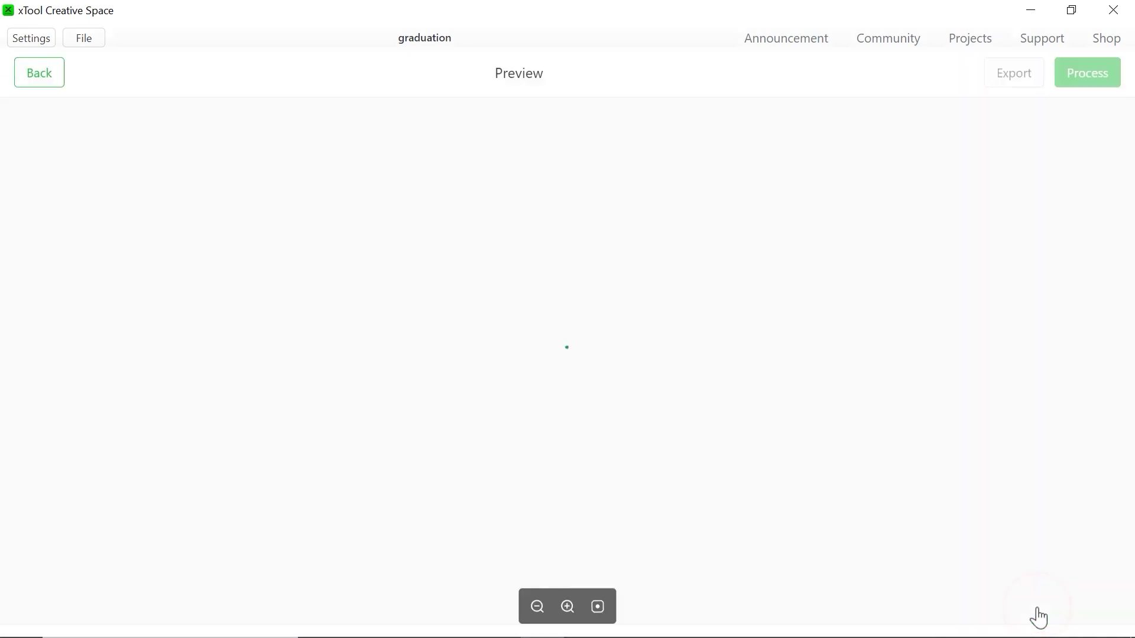
pyautogui.click(1090, 64)
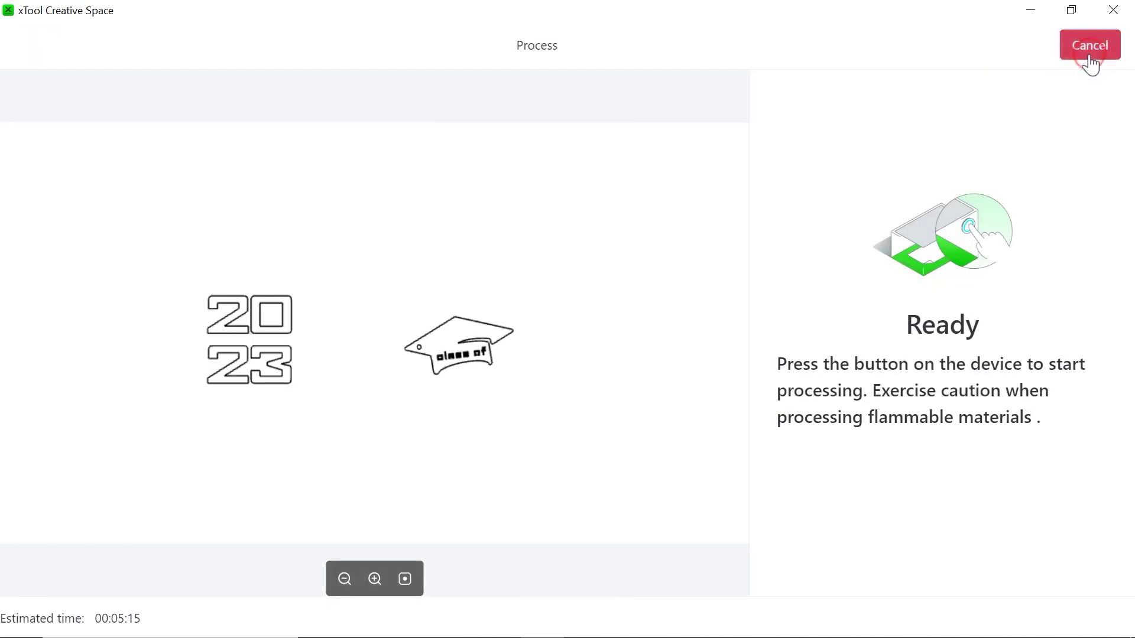